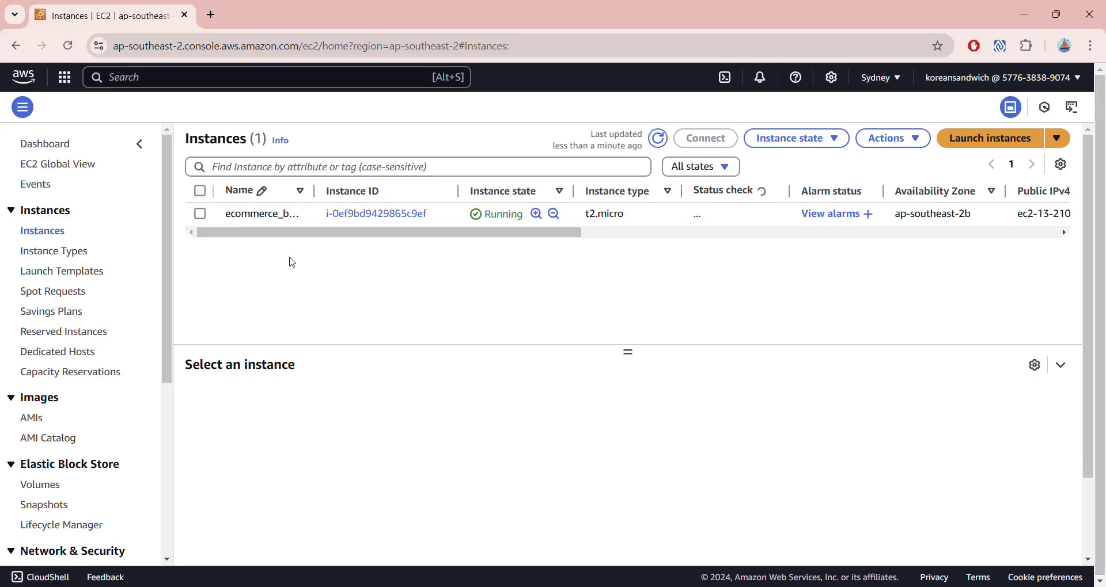
Review the running t2.micro instance's columns and start launching a new instance.
{"action": "scroll", "coordinate": [448, 220], "scroll_direction": "right", "scroll_amount": 8}
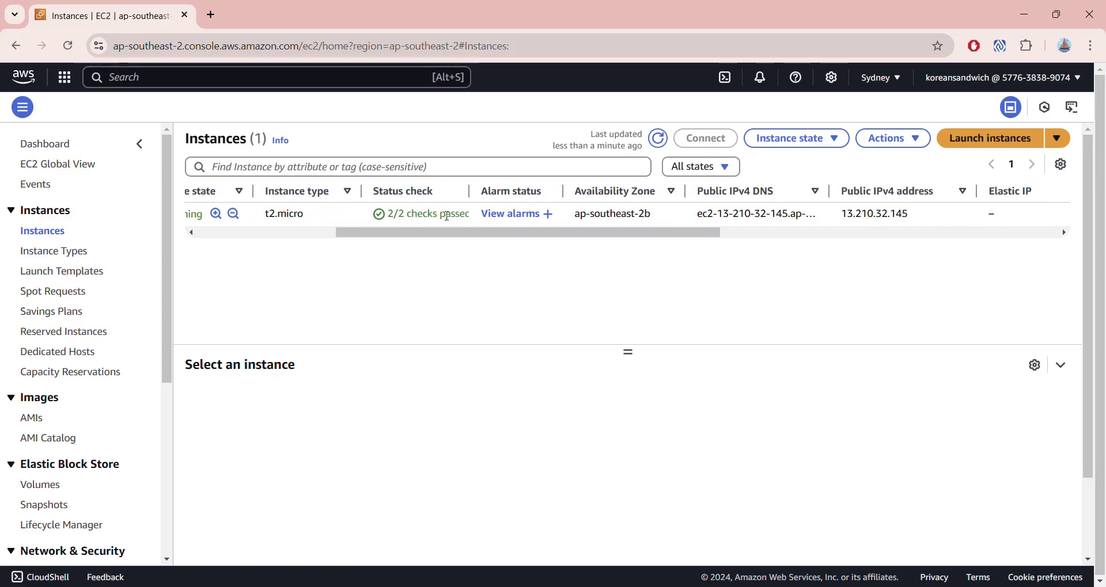
{"action": "scroll", "coordinate": [448, 221], "scroll_direction": "left", "scroll_amount": 8}
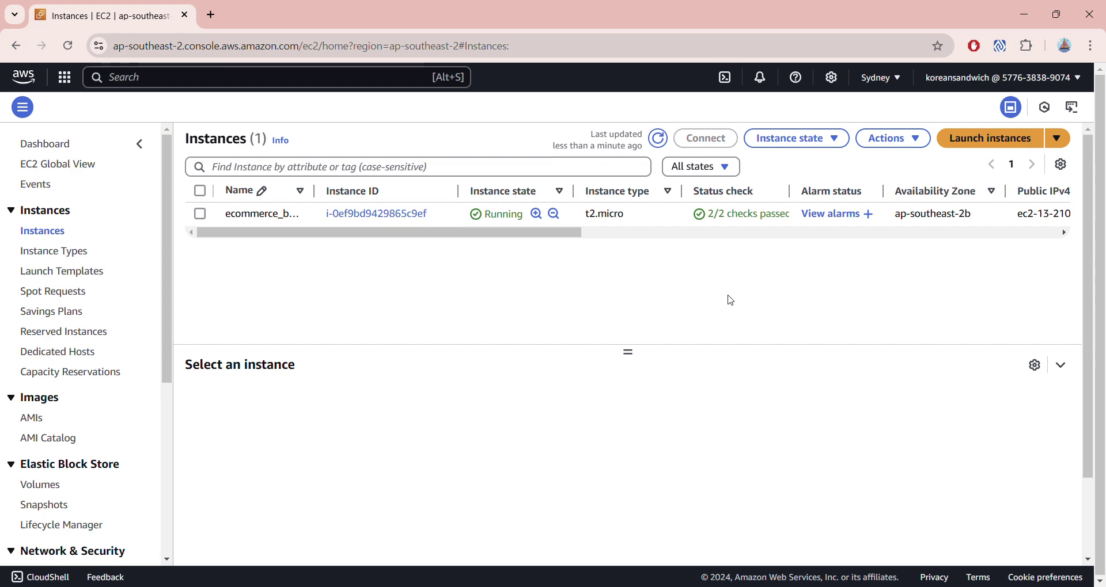
{"action": "left_click", "coordinate": [979, 141]}
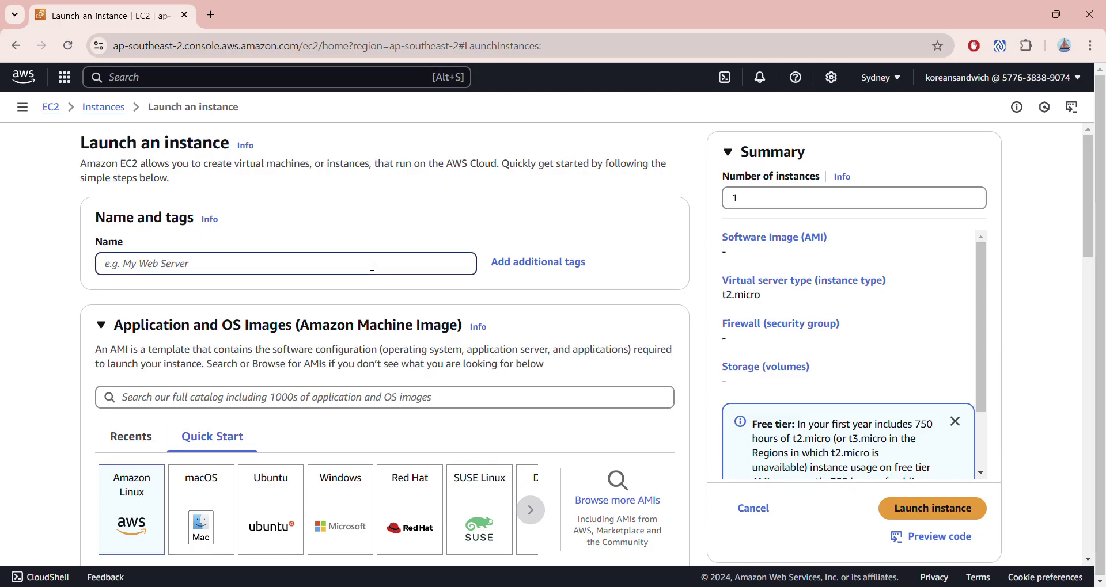
Name the new instance 'ssh'.
{"action": "left_click", "coordinate": [372, 266]}
{"action": "type", "text": "s"}
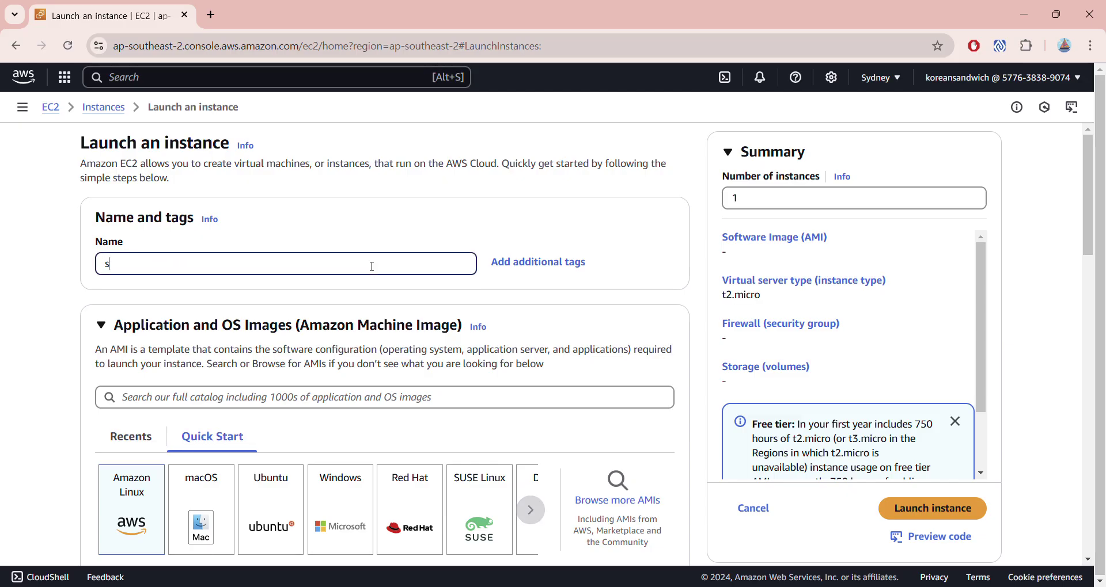
{"action": "type", "text": "sh"}
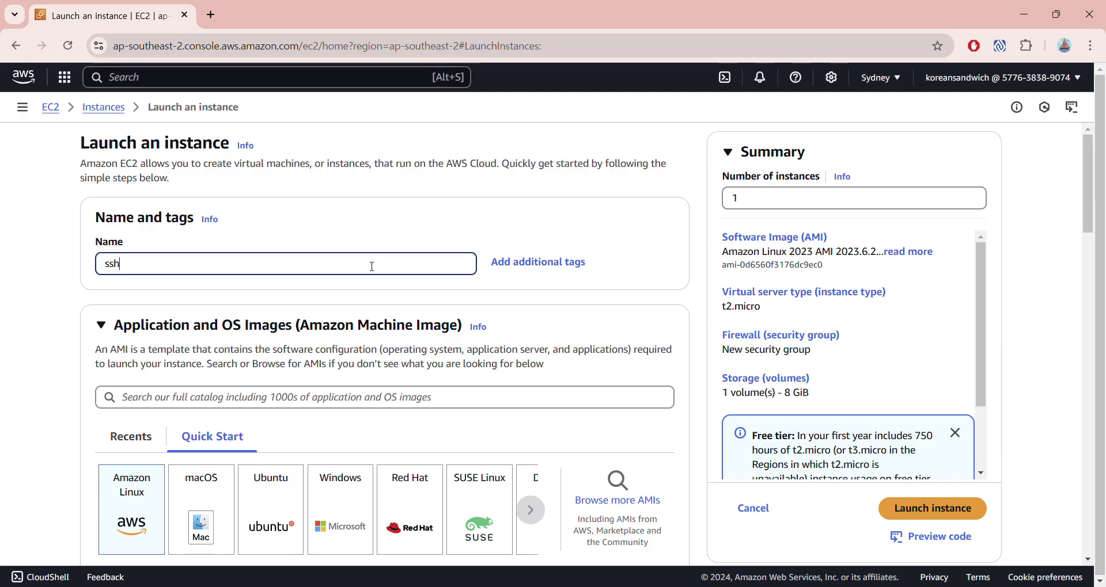
{"action": "scroll", "coordinate": [173, 375], "scroll_direction": "down", "scroll_amount": 2}
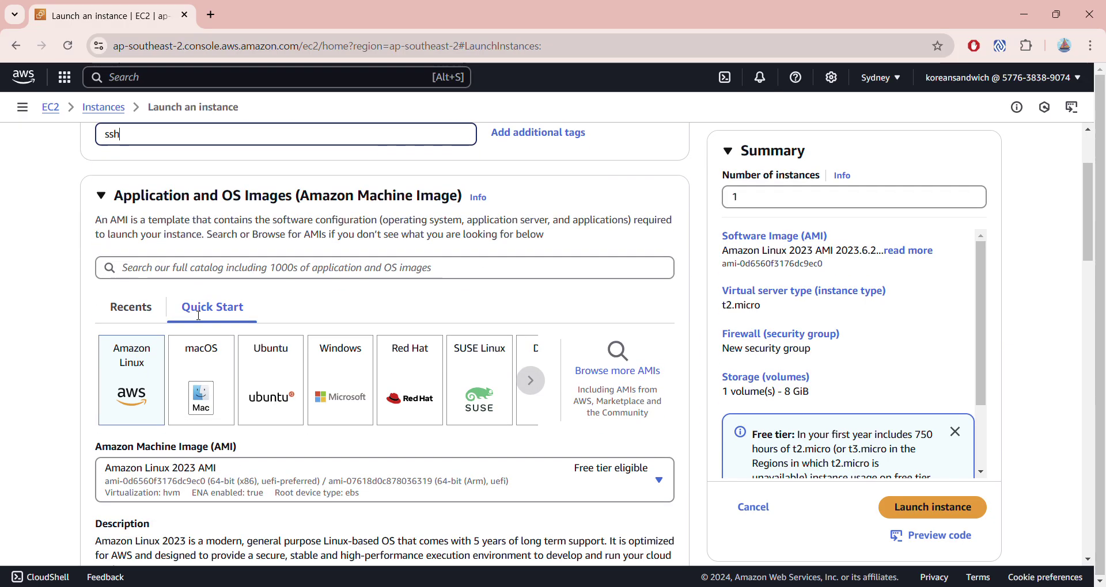
{"action": "scroll", "coordinate": [173, 406], "scroll_direction": "down", "scroll_amount": 2}
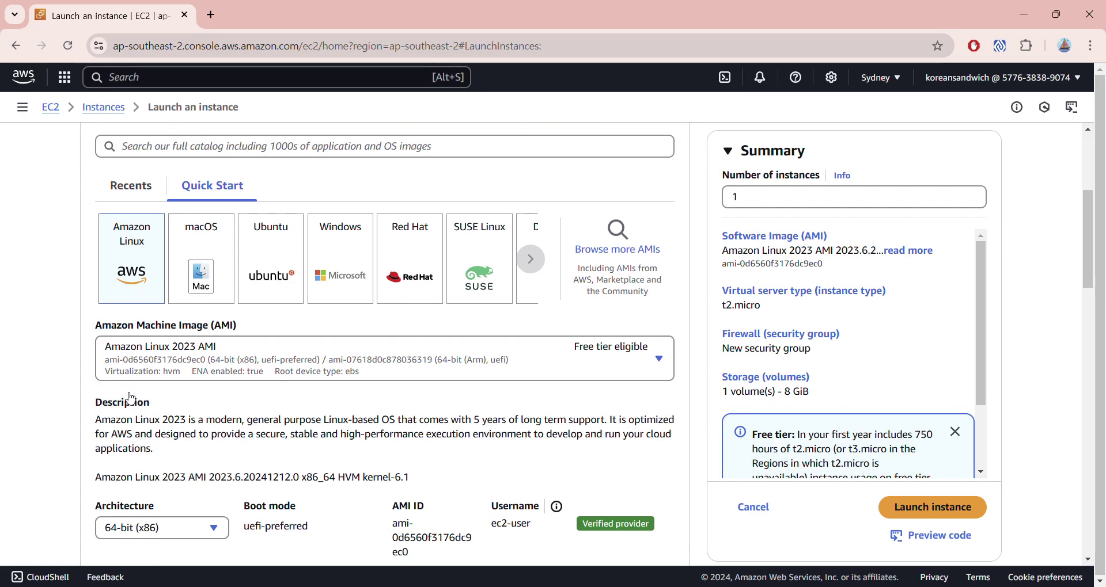
{"action": "scroll", "coordinate": [193, 415], "scroll_direction": "down", "scroll_amount": 3}
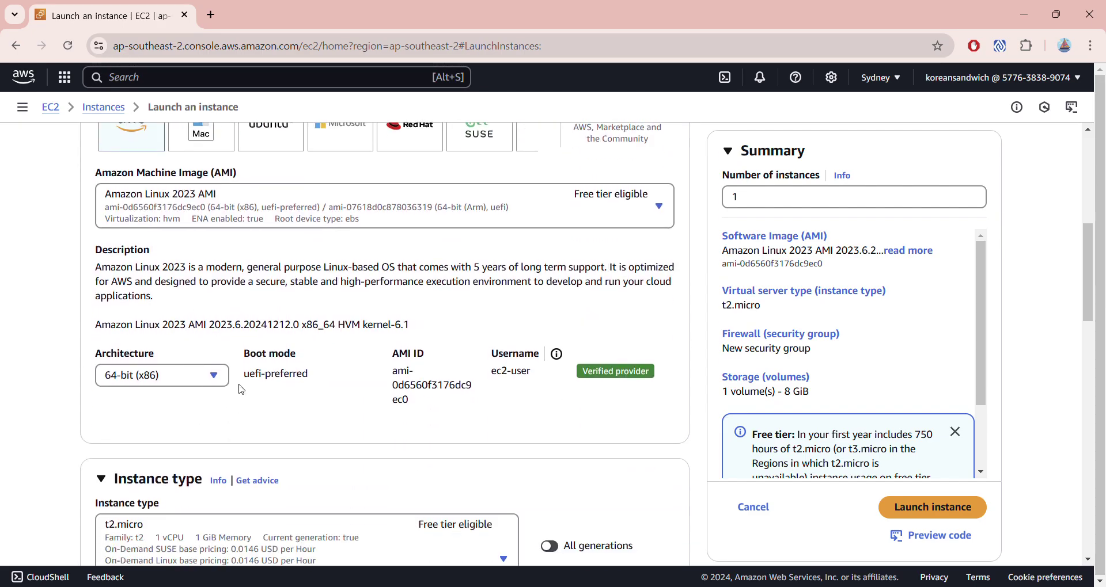
{"action": "scroll", "coordinate": [292, 406], "scroll_direction": "down", "scroll_amount": 4}
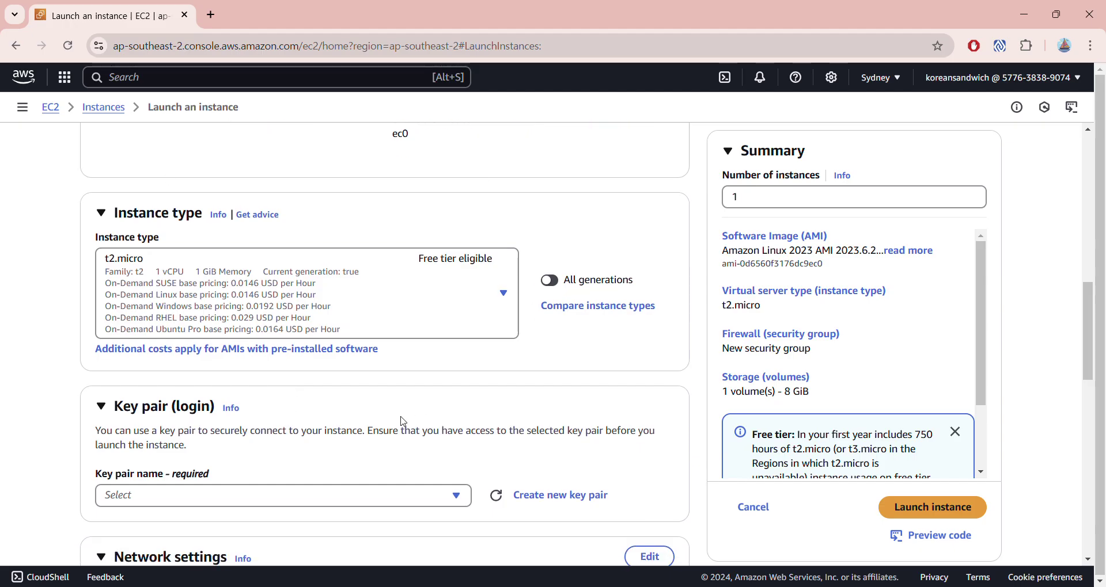
{"action": "scroll", "coordinate": [397, 425], "scroll_direction": "down", "scroll_amount": 3}
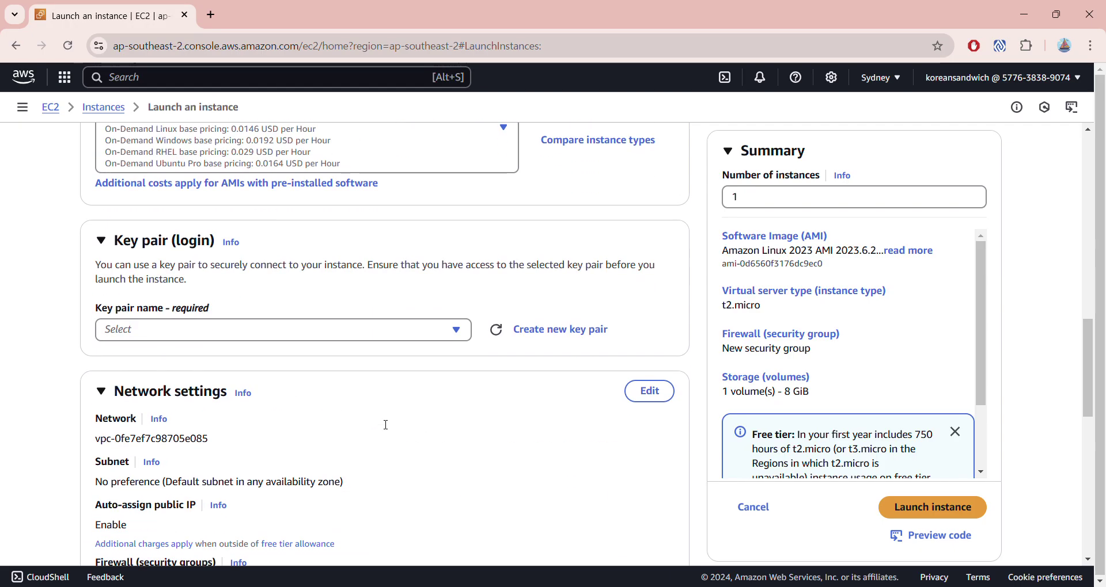
Select the ecommerce_backend_key key pair, then return to Instances without launching.
{"action": "left_click", "coordinate": [355, 332]}
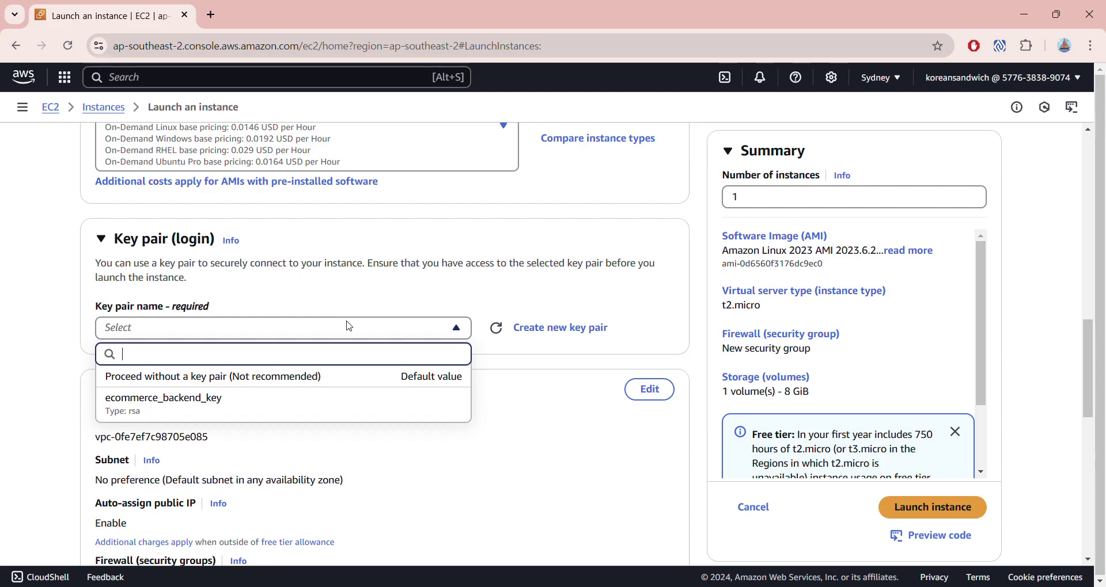
{"action": "type", "text": "k"}
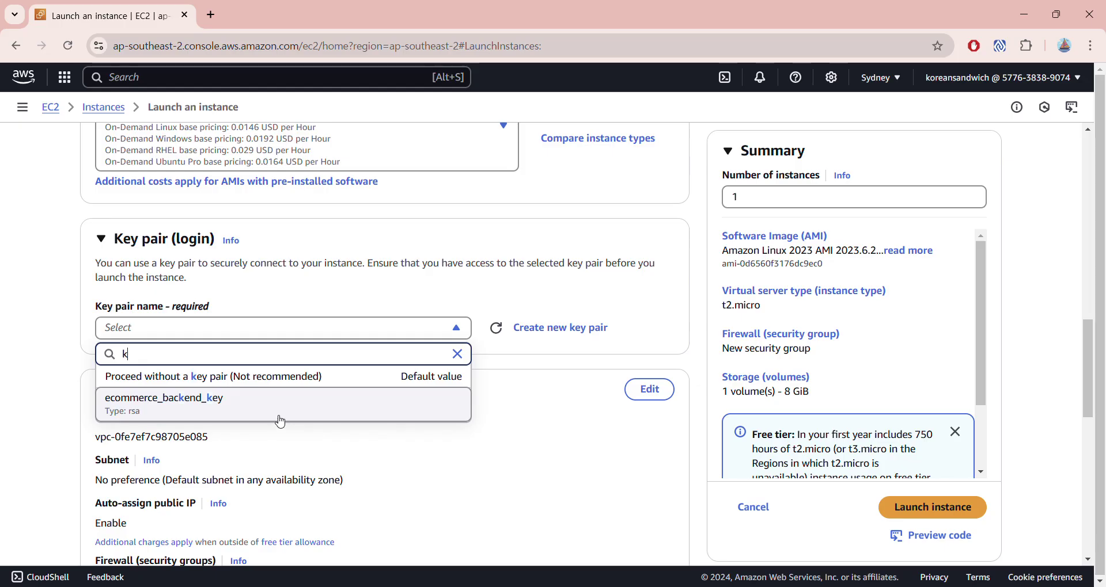
{"action": "left_click", "coordinate": [281, 418]}
{"action": "scroll", "coordinate": [334, 462], "scroll_direction": "down", "scroll_amount": 3}
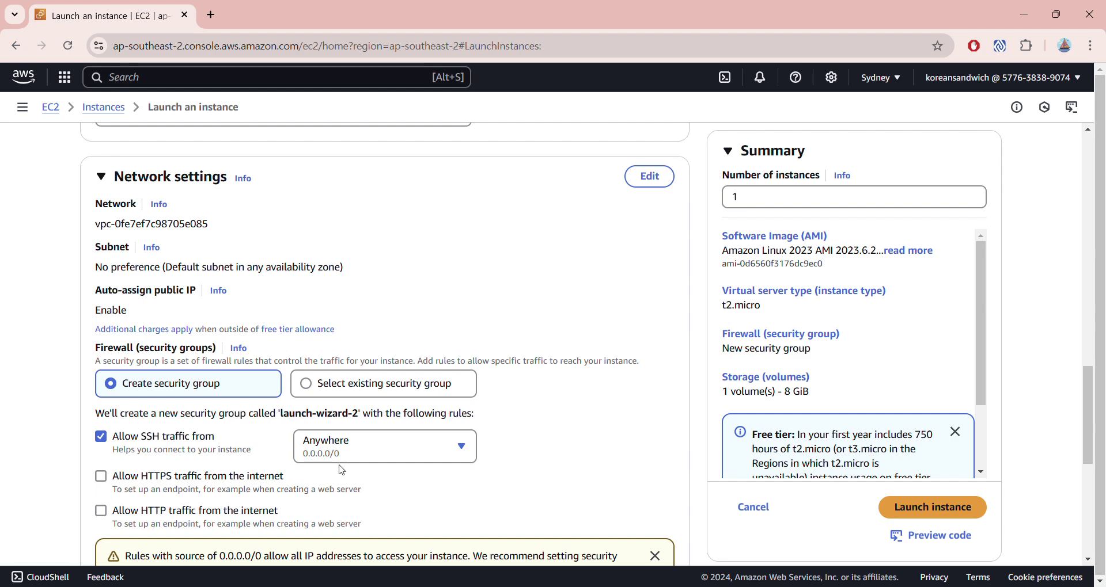
{"action": "scroll", "coordinate": [248, 480], "scroll_direction": "down", "scroll_amount": 2}
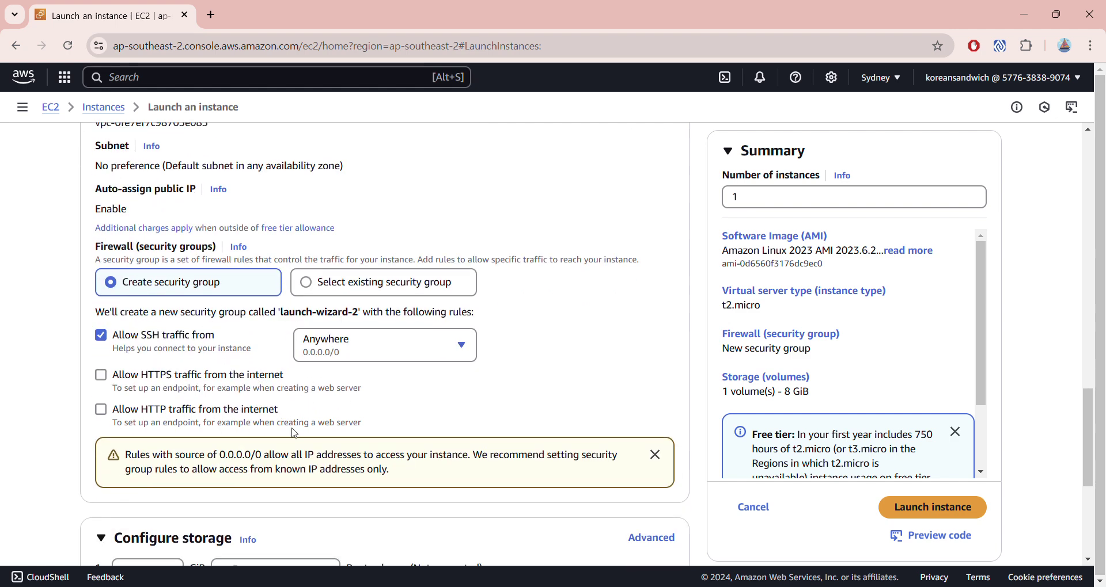
{"action": "scroll", "coordinate": [294, 433], "scroll_direction": "down", "scroll_amount": 5}
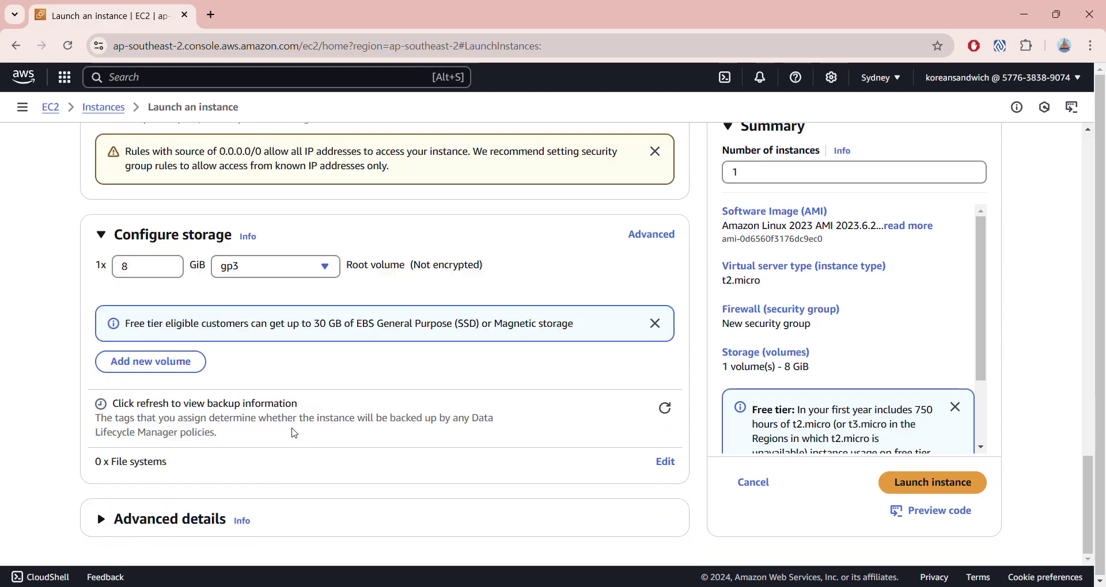
{"action": "scroll", "coordinate": [325, 395], "scroll_direction": "up", "scroll_amount": 15}
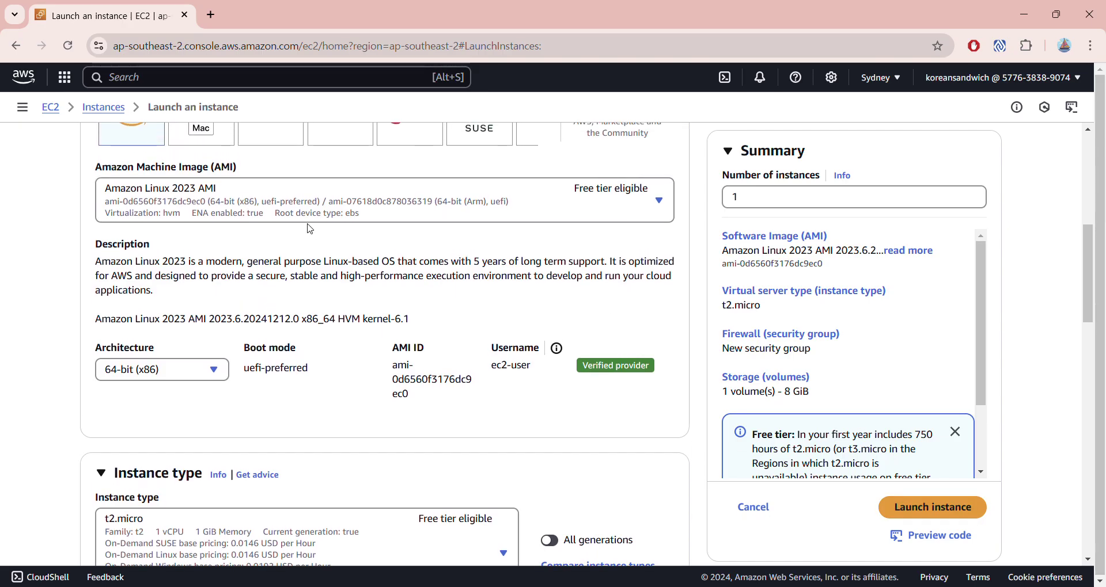
{"action": "scroll", "coordinate": [309, 229], "scroll_direction": "up", "scroll_amount": 7}
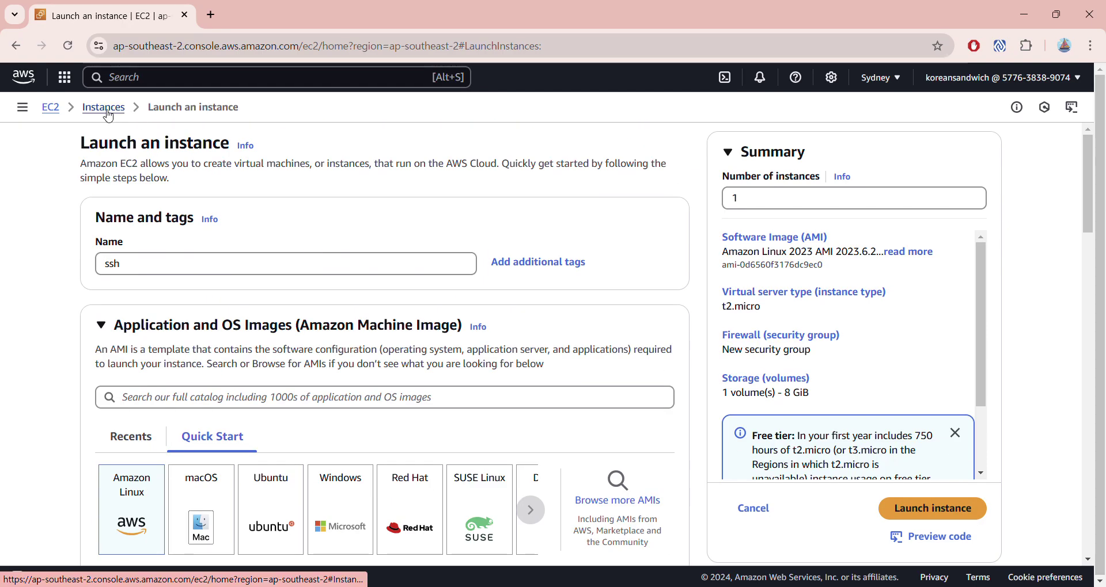
{"action": "left_click", "coordinate": [105, 108]}
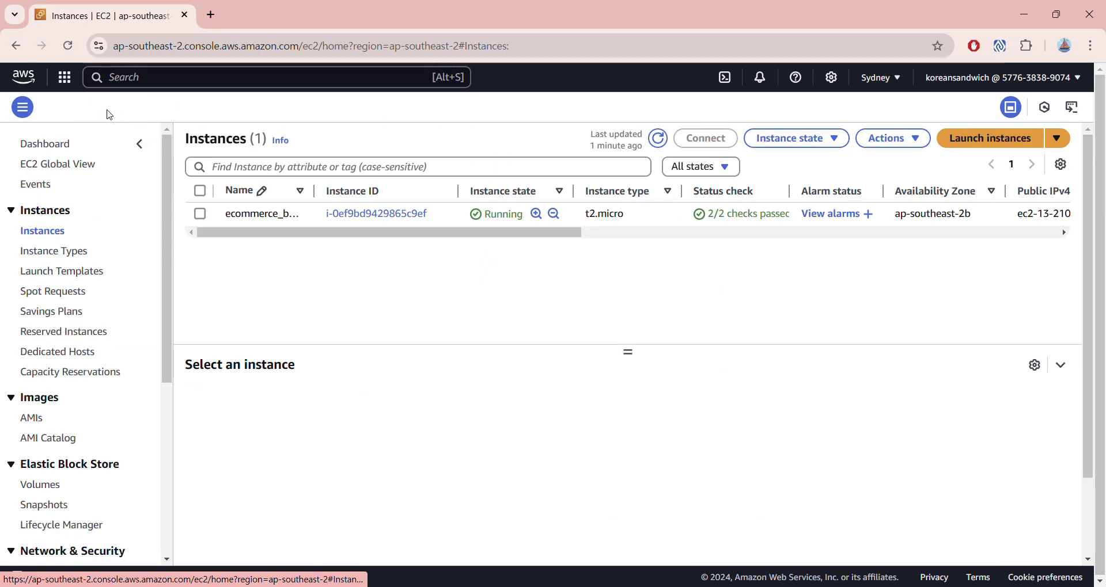
Open the details page of the ecommerce_backend instance.
{"action": "left_click", "coordinate": [378, 213]}
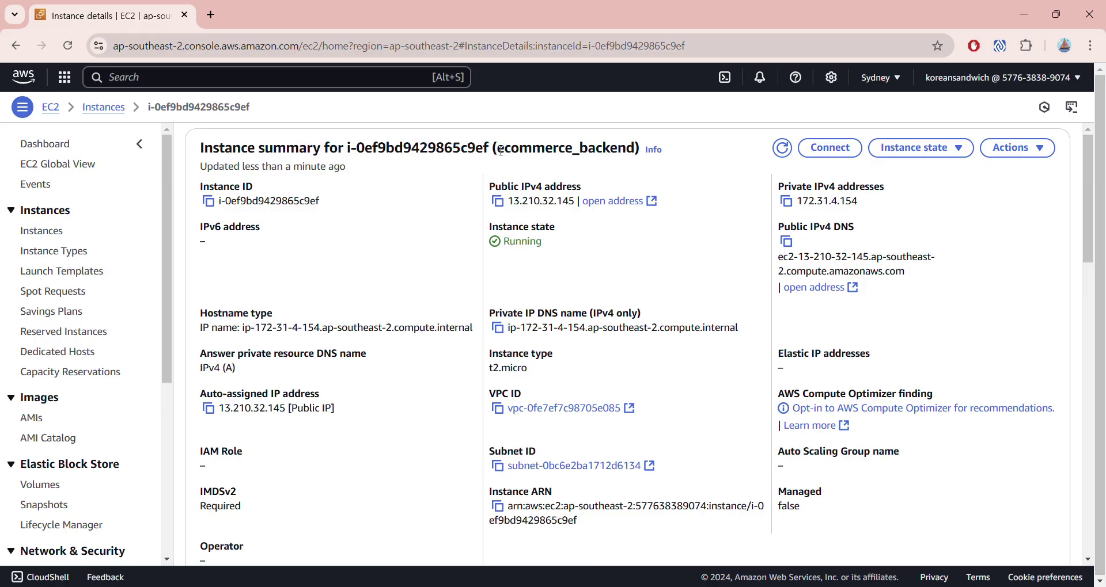
{"action": "double_click", "coordinate": [530, 151]}
{"action": "left_click", "coordinate": [621, 153]}
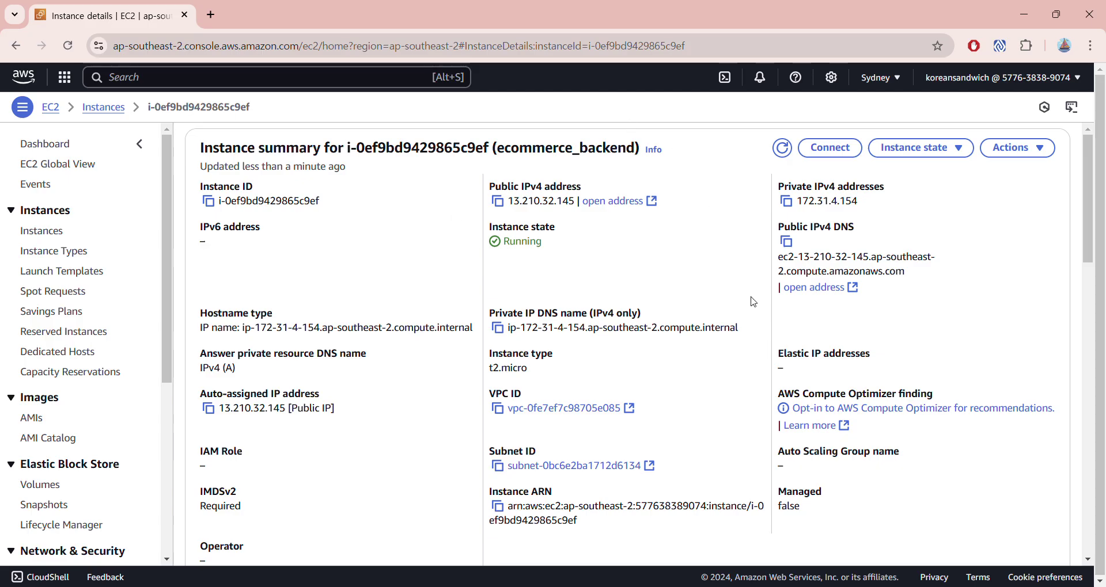
{"action": "scroll", "coordinate": [395, 424], "scroll_direction": "down", "scroll_amount": 7}
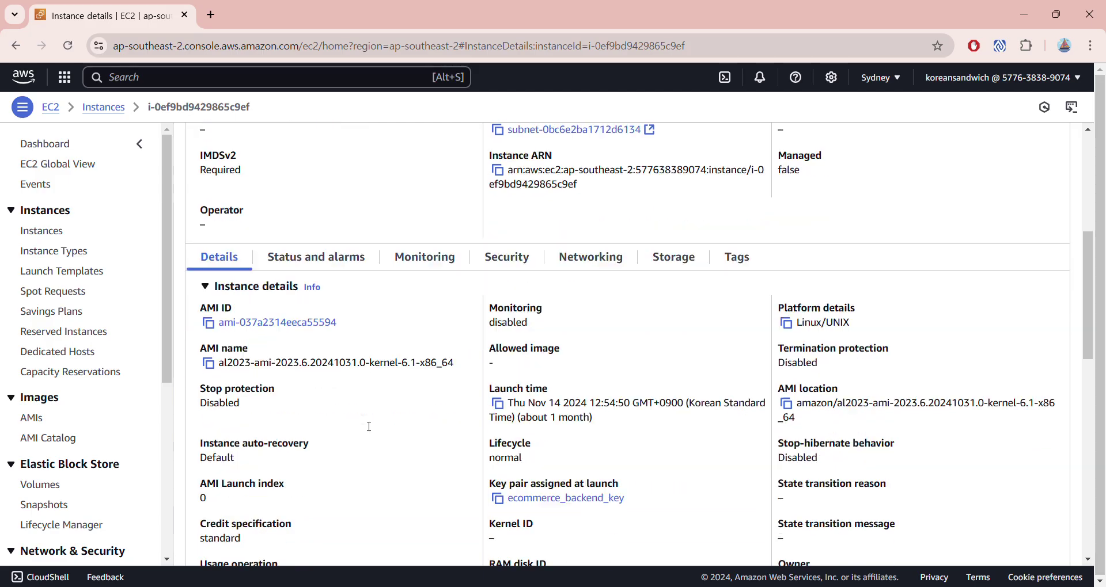
{"action": "scroll", "coordinate": [714, 429], "scroll_direction": "down", "scroll_amount": 11}
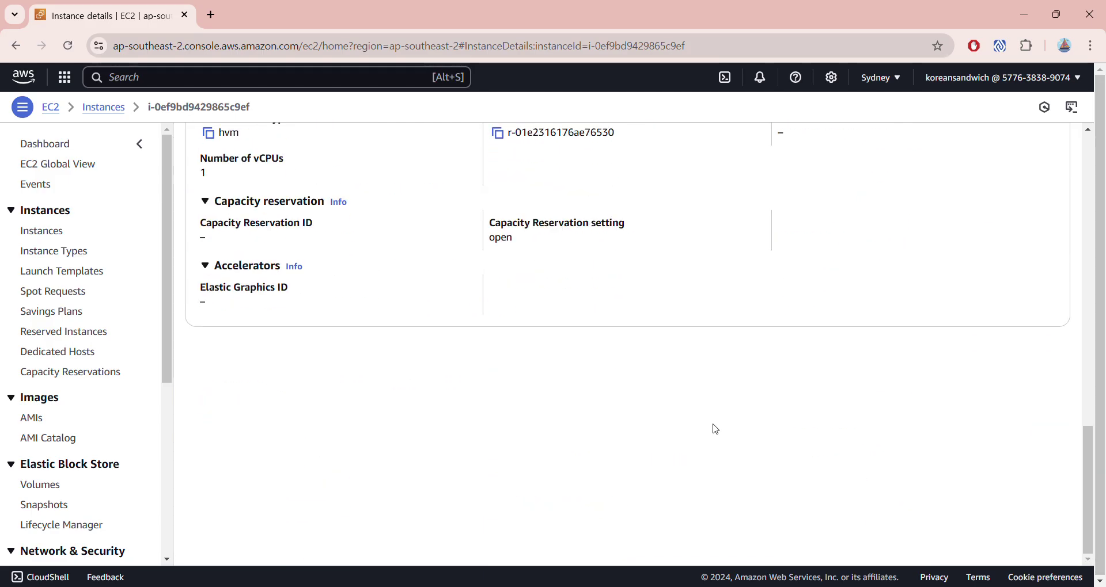
{"action": "scroll", "coordinate": [594, 344], "scroll_direction": "up", "scroll_amount": 13}
{"action": "scroll", "coordinate": [595, 343], "scroll_direction": "up", "scroll_amount": 1}
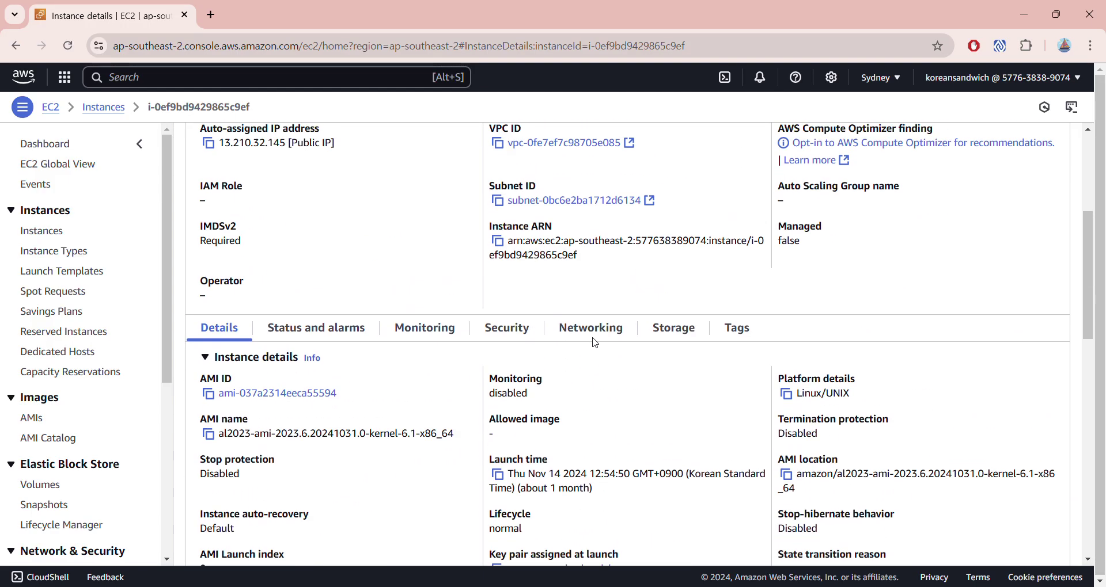
Check its security group launch-wizard-1, allowing inbound TCP 22 from 0.0.0.0/0.
{"action": "left_click", "coordinate": [499, 341]}
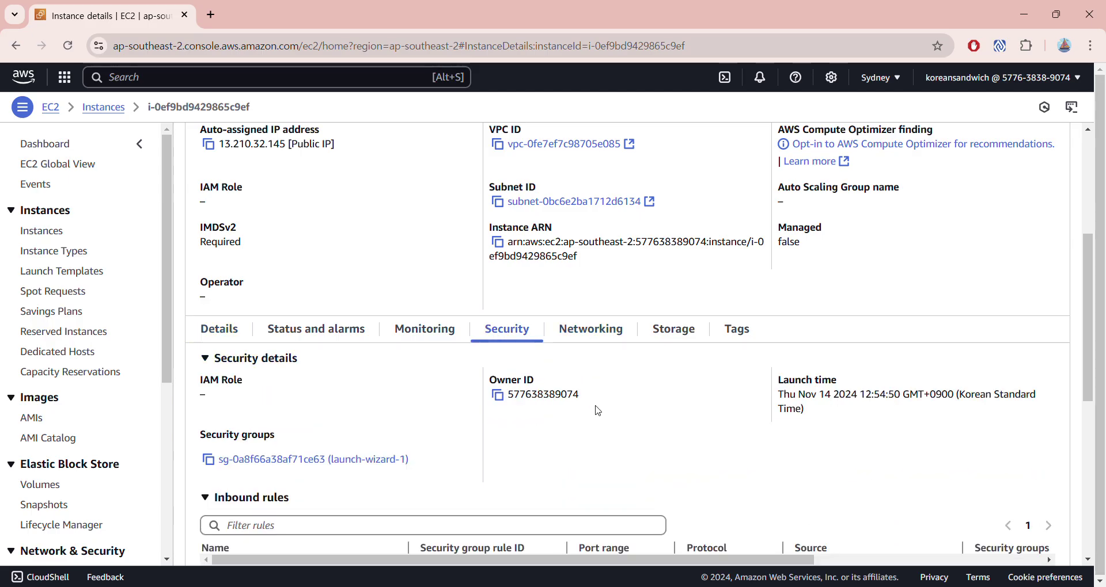
{"action": "scroll", "coordinate": [560, 438], "scroll_direction": "down", "scroll_amount": 1}
{"action": "scroll", "coordinate": [558, 436], "scroll_direction": "down", "scroll_amount": 3}
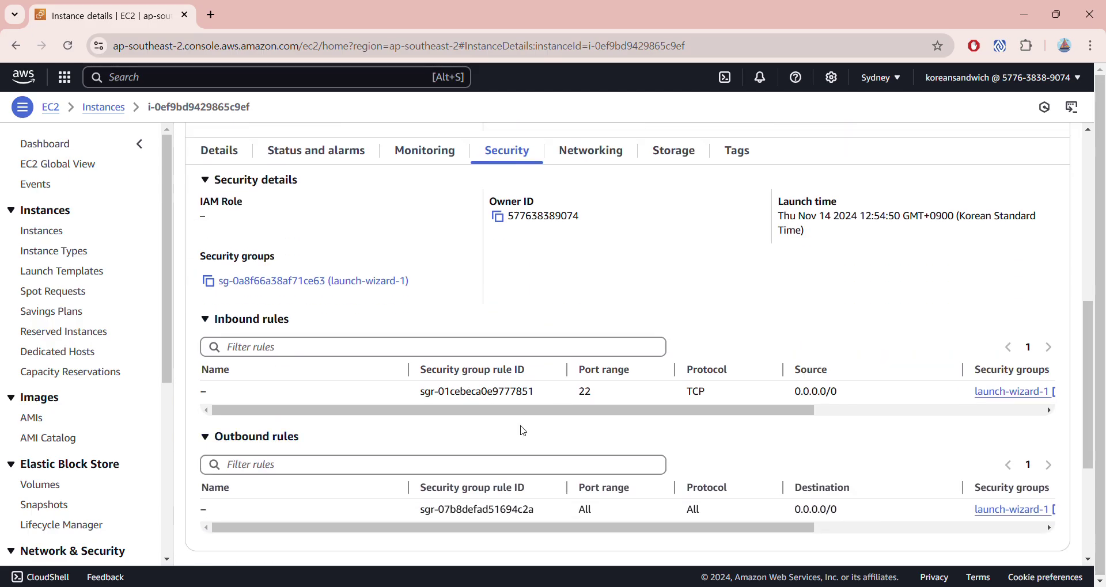
{"action": "scroll", "coordinate": [567, 397], "scroll_direction": "right", "scroll_amount": 2}
{"action": "scroll", "coordinate": [567, 397], "scroll_direction": "right", "scroll_amount": 3}
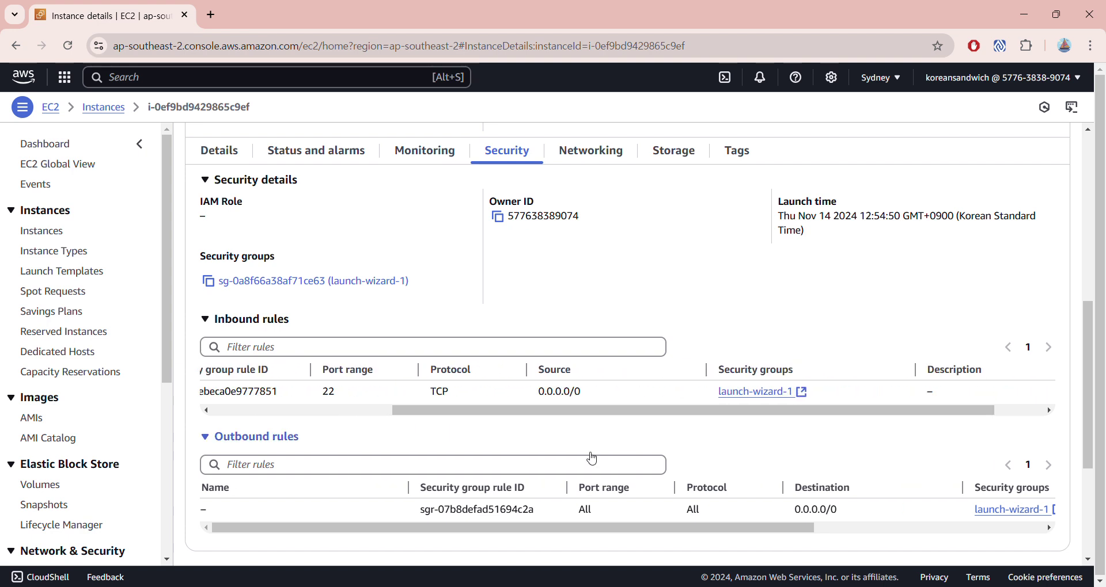
{"action": "scroll", "coordinate": [576, 524], "scroll_direction": "right", "scroll_amount": 2}
{"action": "scroll", "coordinate": [576, 524], "scroll_direction": "right", "scroll_amount": 4}
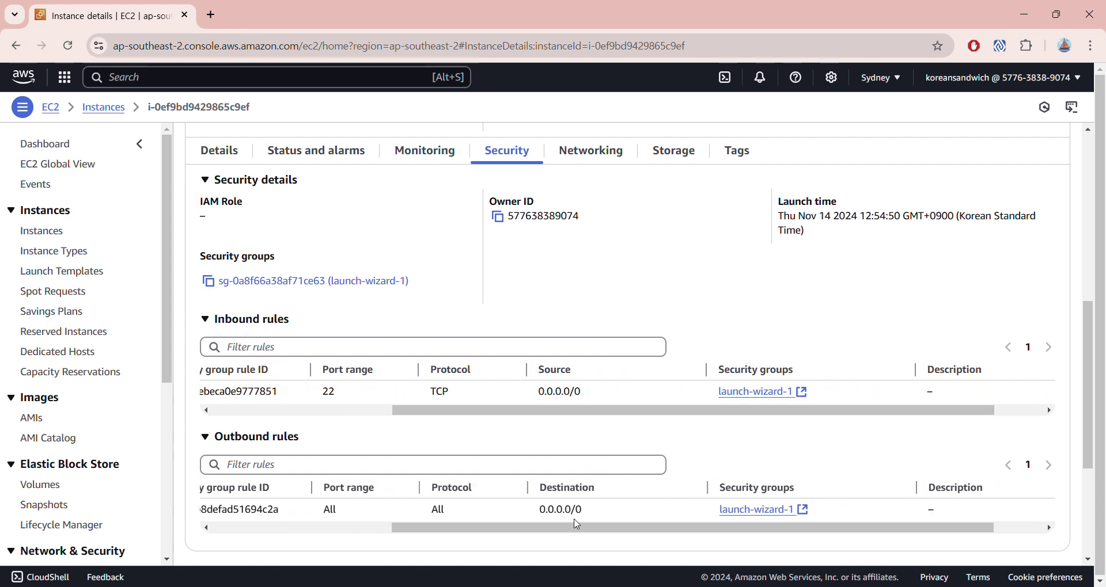
{"action": "scroll", "coordinate": [575, 524], "scroll_direction": "left", "scroll_amount": 4}
{"action": "scroll", "coordinate": [576, 524], "scroll_direction": "left", "scroll_amount": 2}
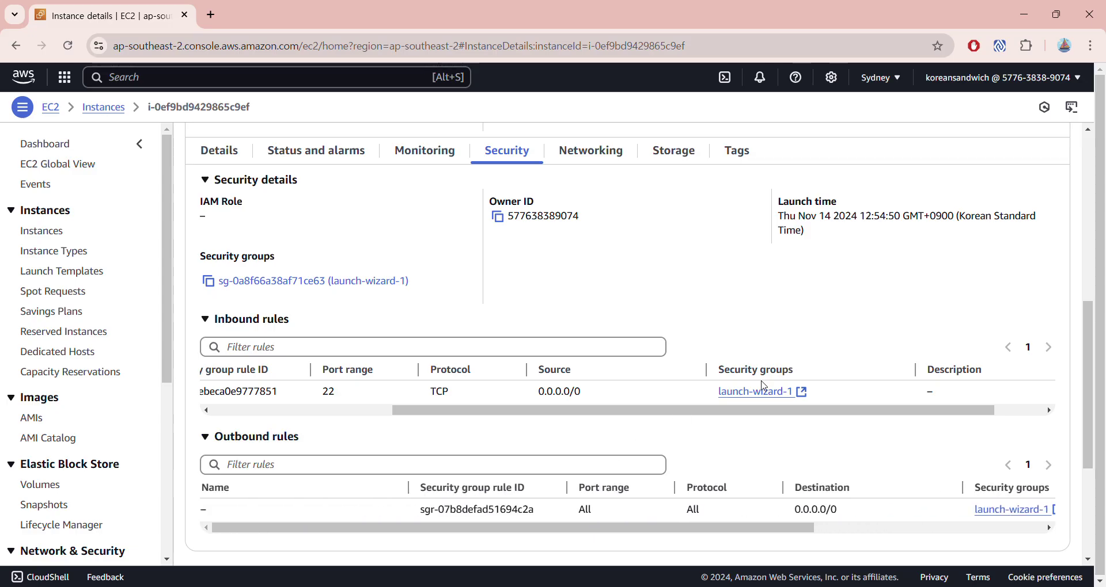
{"action": "scroll", "coordinate": [629, 408], "scroll_direction": "left", "scroll_amount": 3}
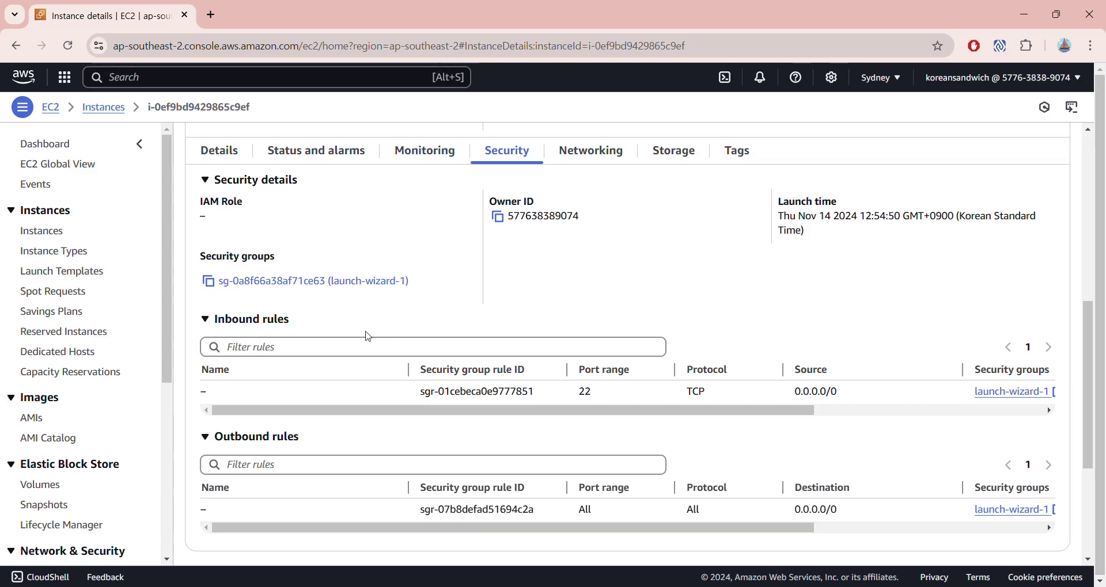
{"action": "scroll", "coordinate": [75, 380], "scroll_direction": "down", "scroll_amount": 4}
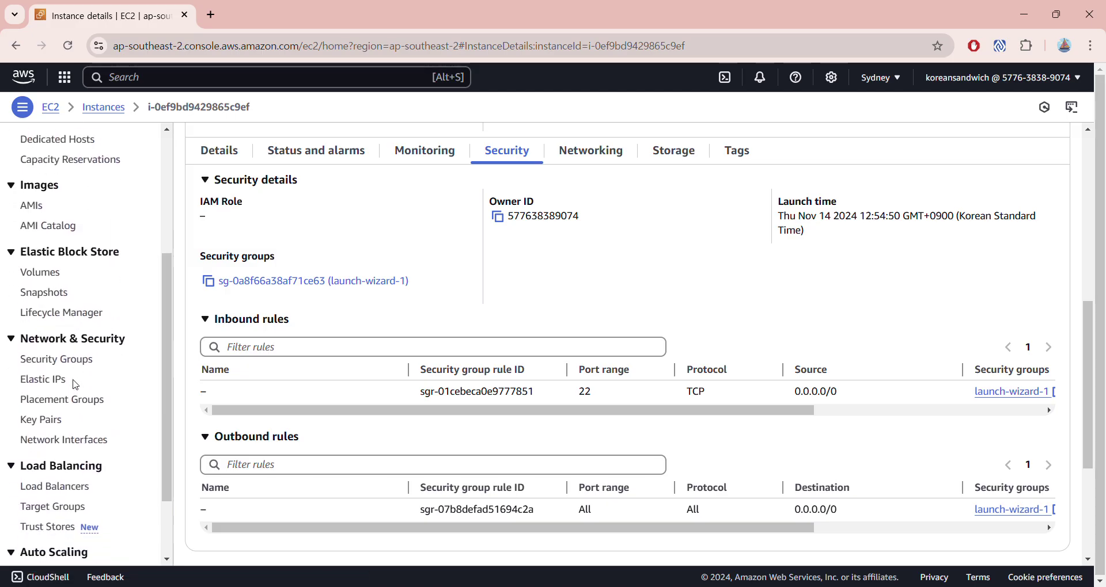
Inspect the launch-wizard-1 security group's details from the Security Groups list.
{"action": "left_click", "coordinate": [64, 360]}
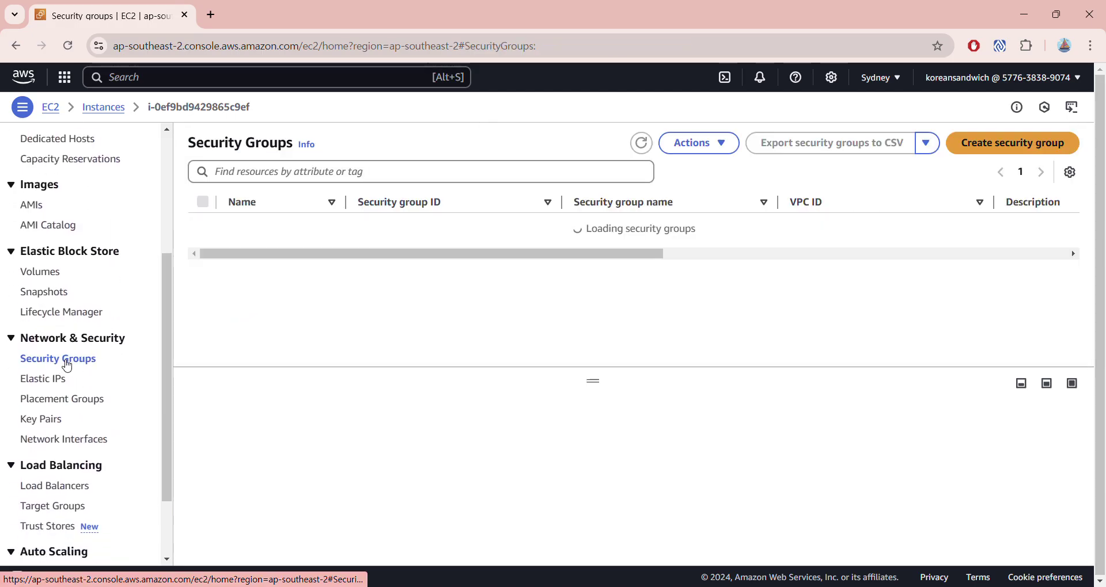
{"action": "scroll", "coordinate": [559, 266], "scroll_direction": "right", "scroll_amount": 10}
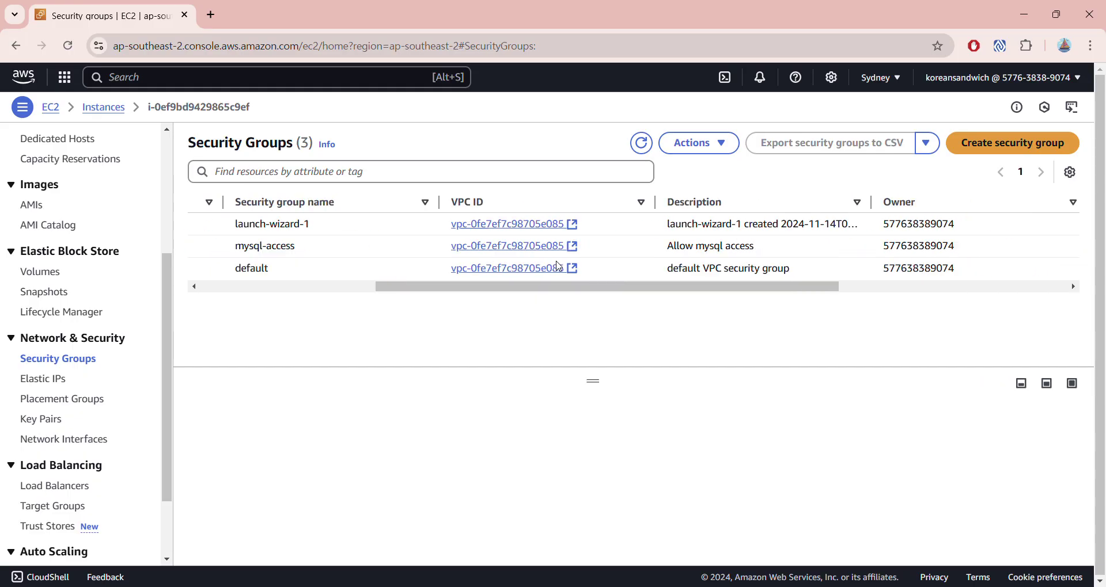
{"action": "scroll", "coordinate": [558, 266], "scroll_direction": "left", "scroll_amount": 10}
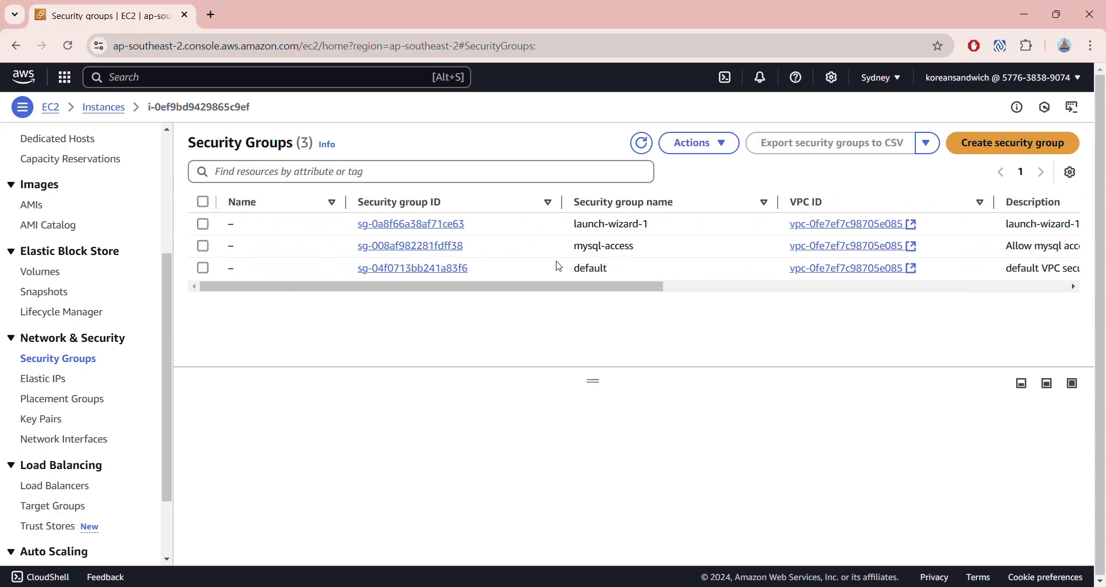
{"action": "left_click", "coordinate": [432, 230]}
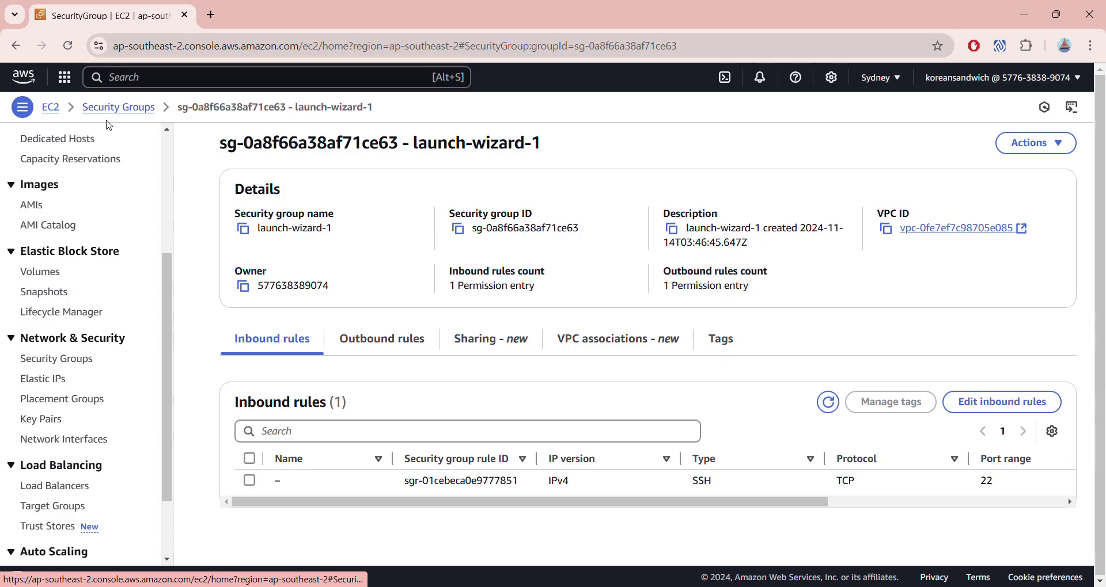
{"action": "left_click", "coordinate": [15, 46]}
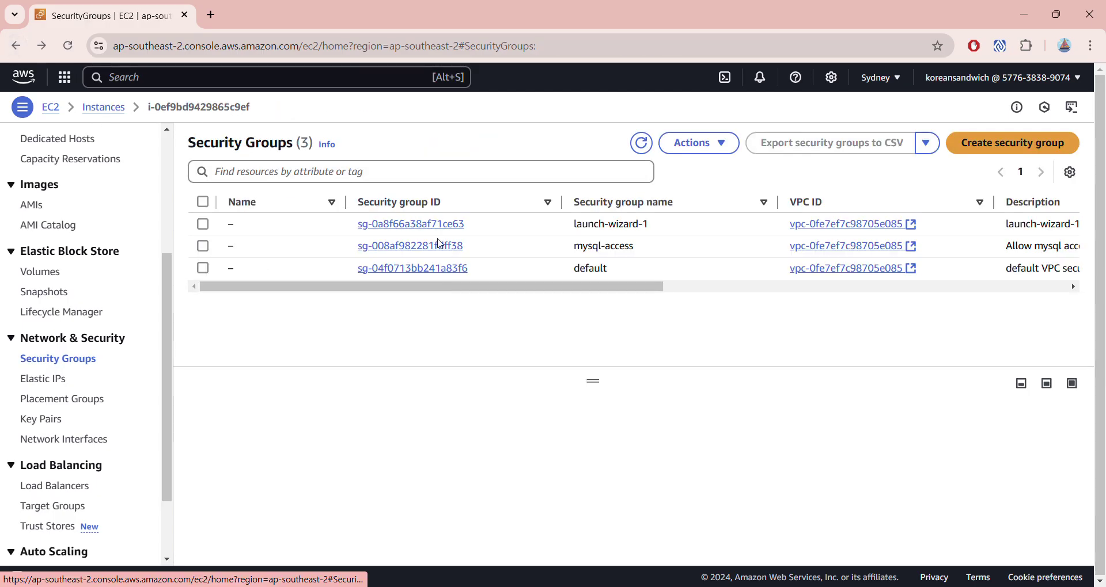
Confirm mysql-access allows MySQL/Aurora on port 3306 from 0.0.0.0/0.
{"action": "left_click", "coordinate": [436, 246]}
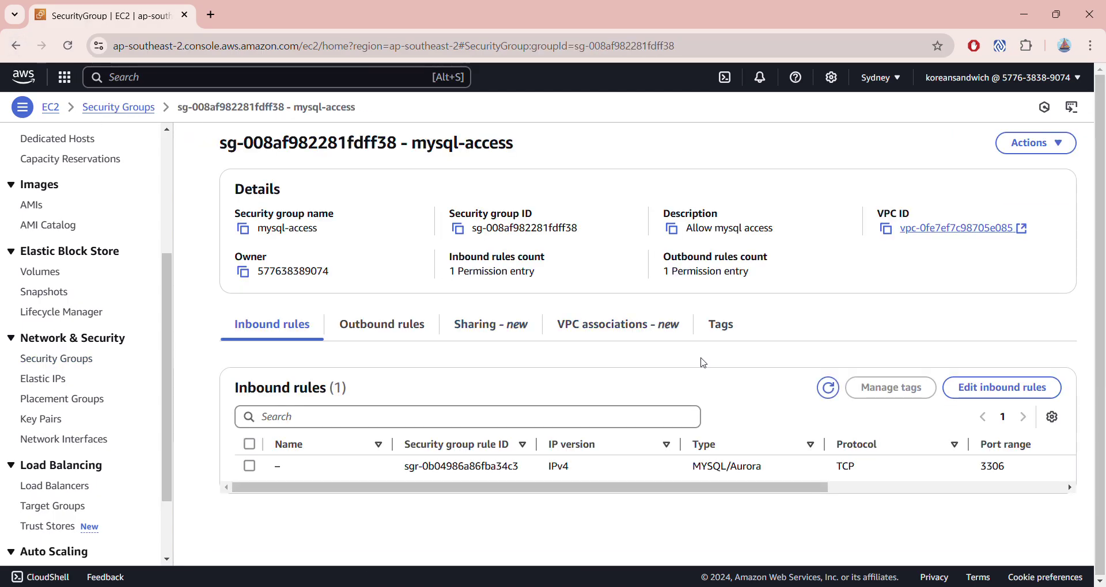
{"action": "scroll", "coordinate": [797, 466], "scroll_direction": "right", "scroll_amount": 5}
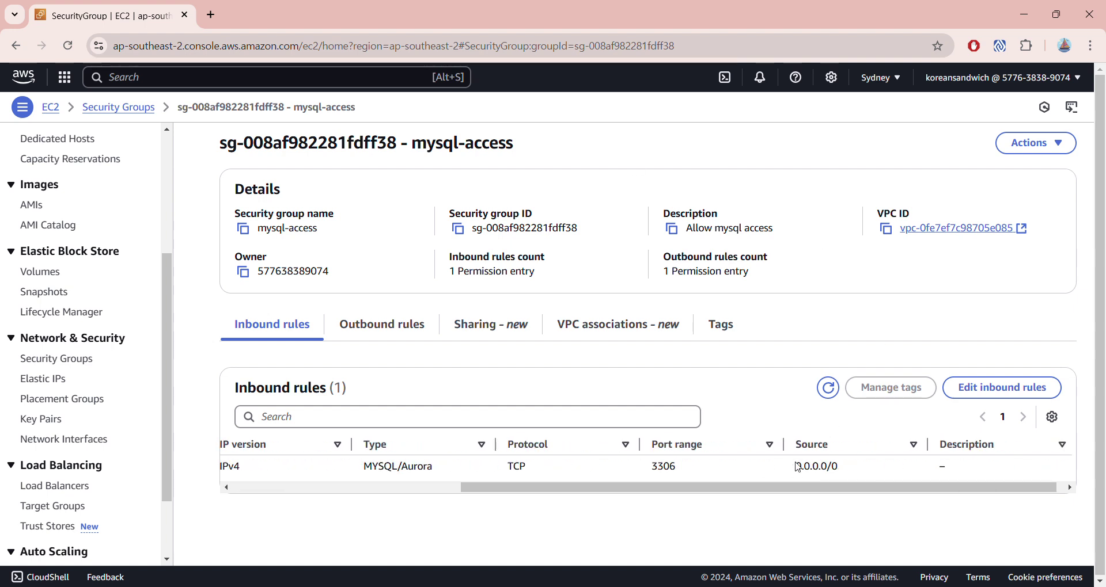
{"action": "scroll", "coordinate": [797, 466], "scroll_direction": "left", "scroll_amount": 5}
{"action": "scroll", "coordinate": [798, 467], "scroll_direction": "left", "scroll_amount": 1}
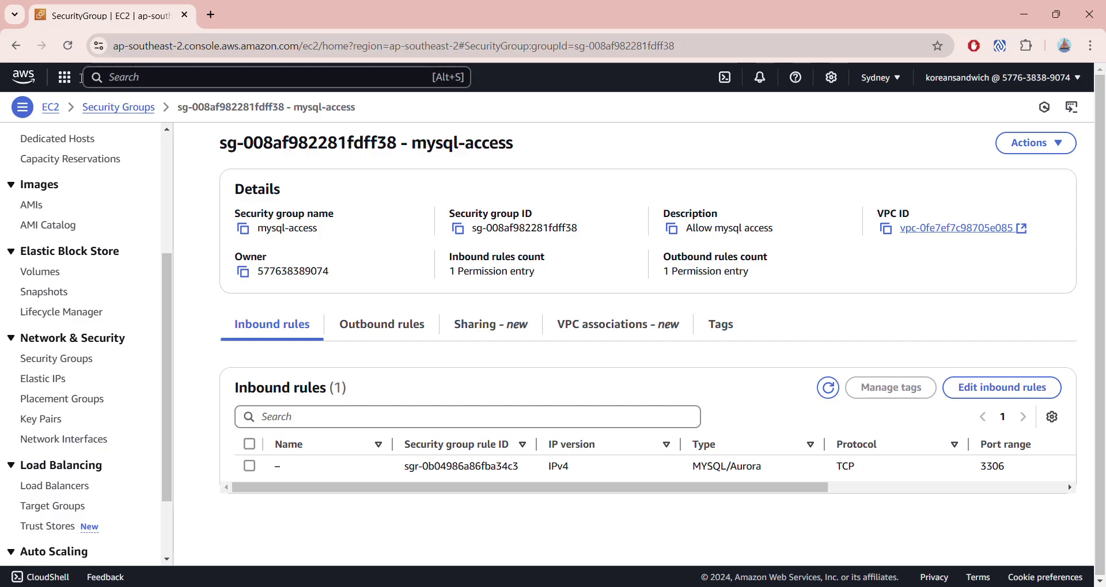
{"action": "left_click", "coordinate": [16, 46]}
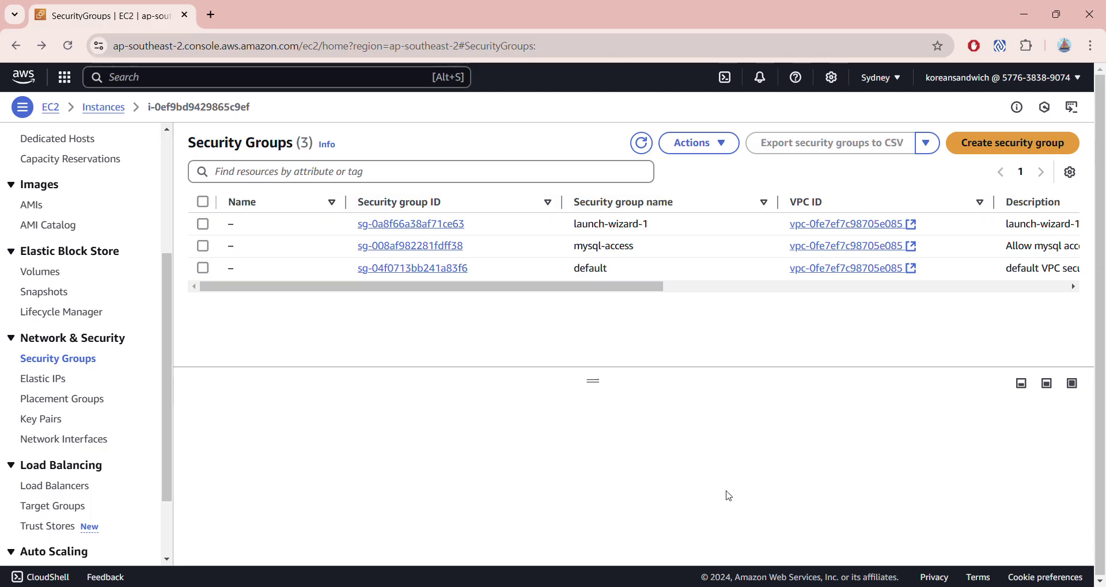
{"action": "key", "text": "alt+Tab"}
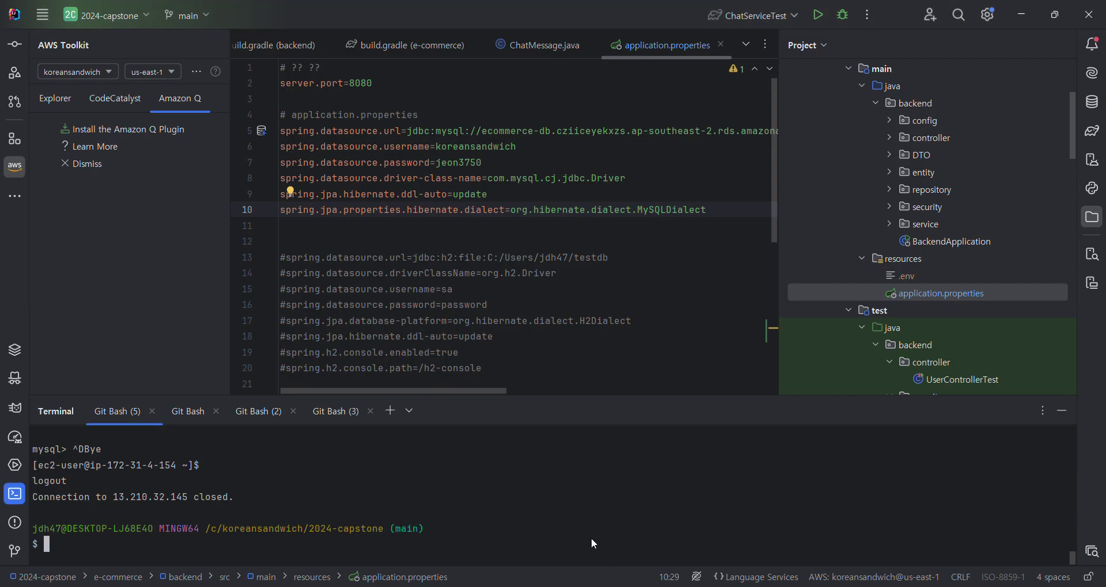
{"action": "key", "text": "Up"}
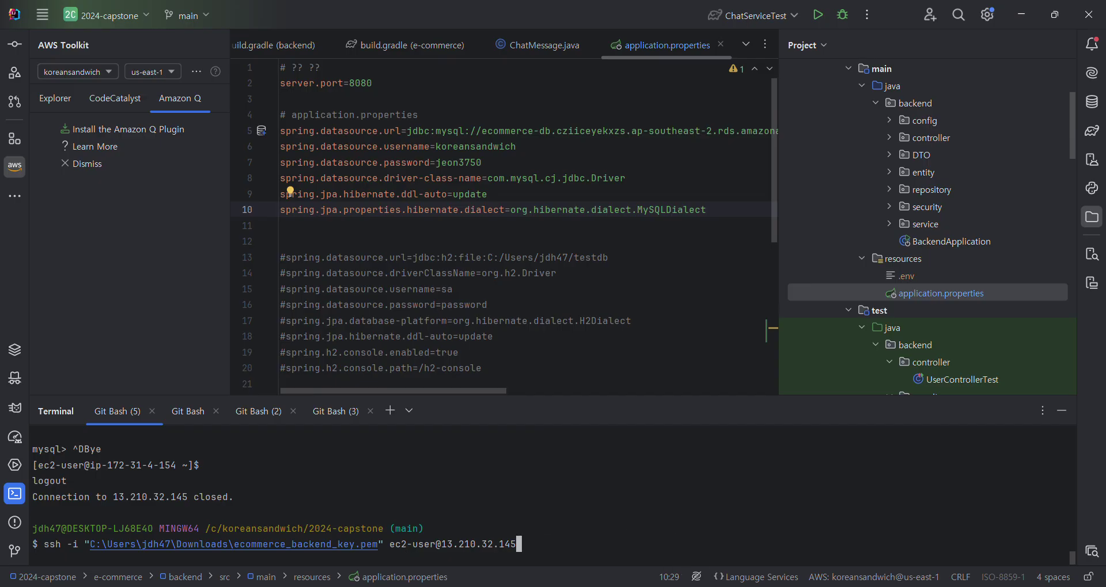
{"action": "left_click", "coordinate": [752, 586]}
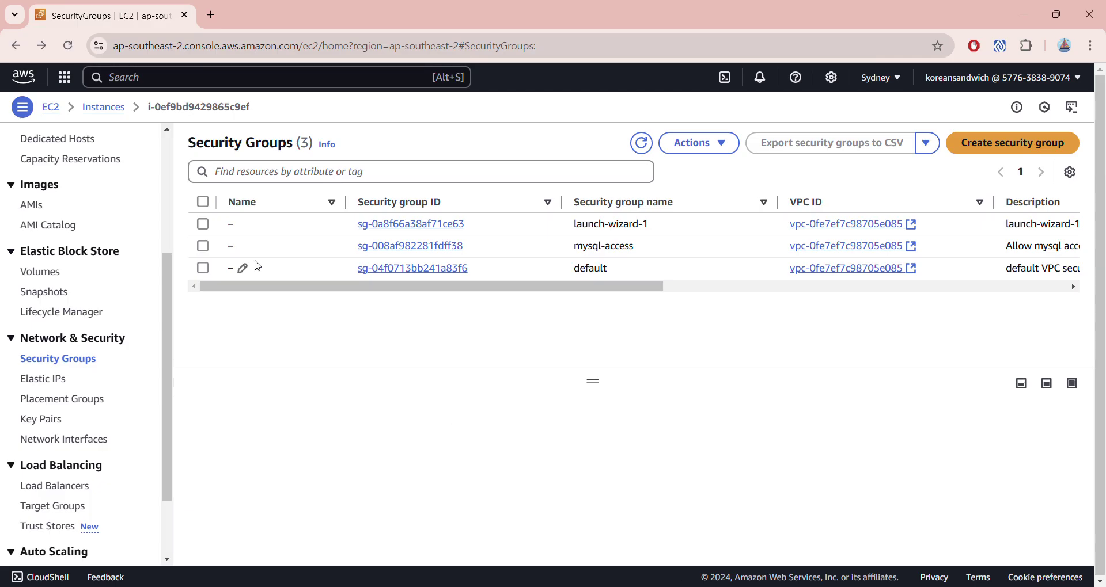
Check the ecommerce_backend instance's public IPv4 address, 13.210.32.145, in the Instances list.
{"action": "scroll", "coordinate": [89, 200], "scroll_direction": "up", "scroll_amount": 4}
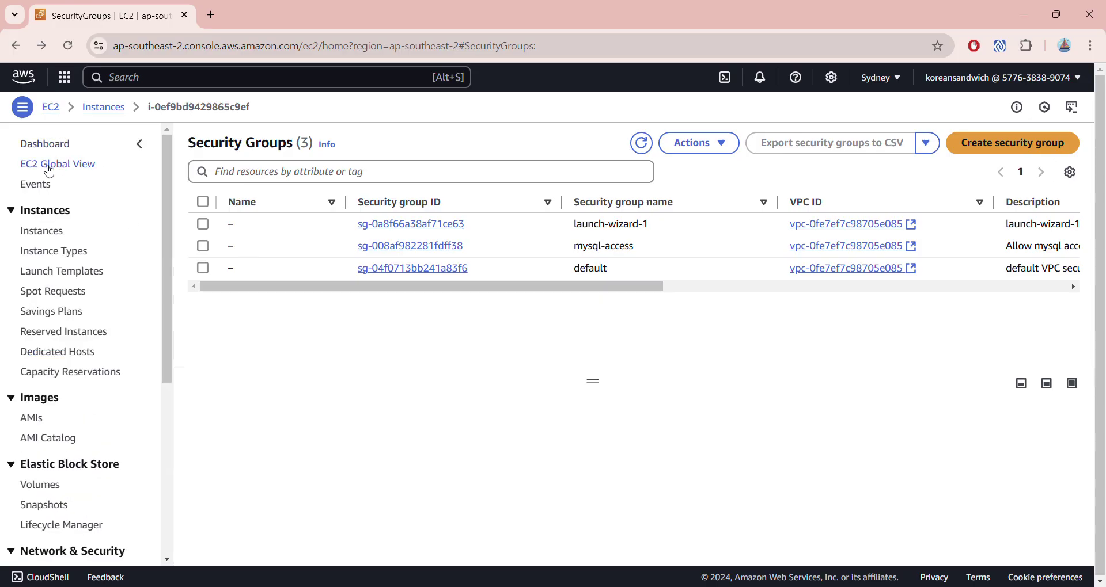
{"action": "left_click", "coordinate": [47, 236]}
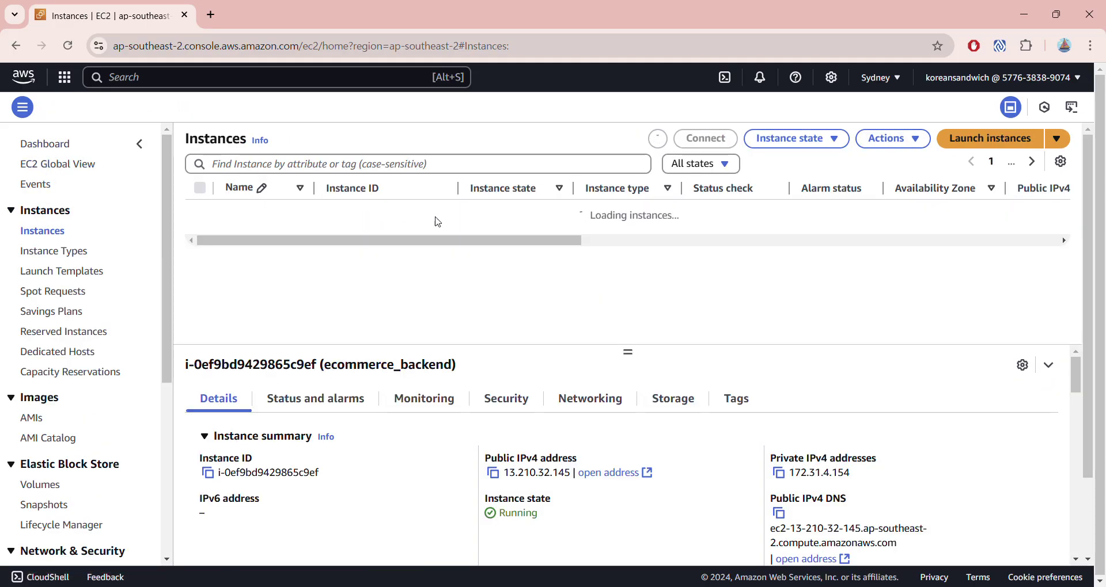
{"action": "scroll", "coordinate": [541, 230], "scroll_direction": "right", "scroll_amount": 5}
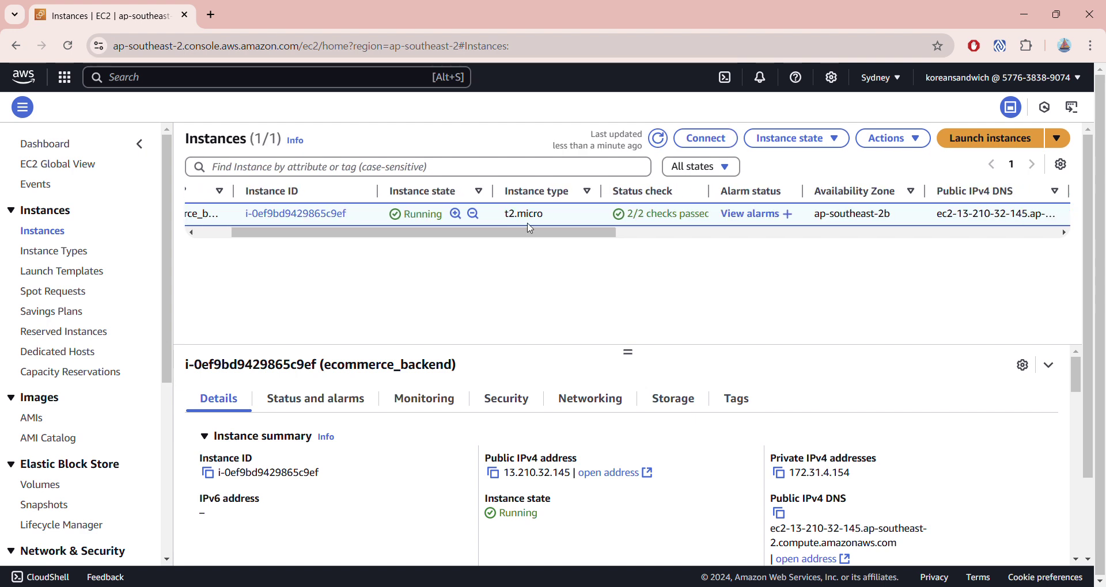
{"action": "scroll", "coordinate": [530, 228], "scroll_direction": "right", "scroll_amount": 2}
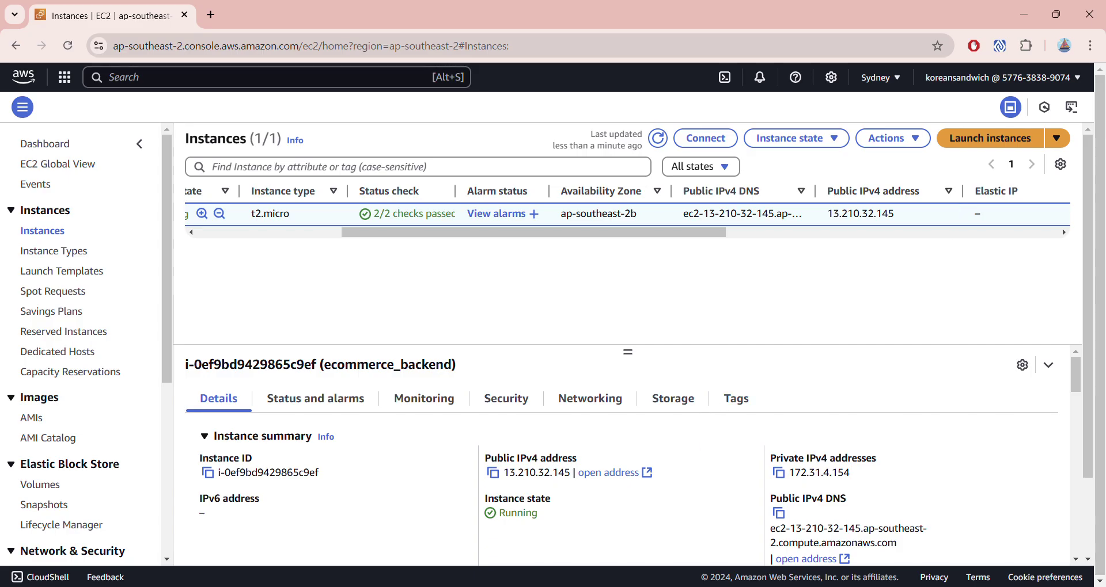
{"action": "key", "text": "alt+Tab"}
Run the recalled ssh command to log into the EC2 instance as ec2-user.
{"action": "key", "text": "Return"}
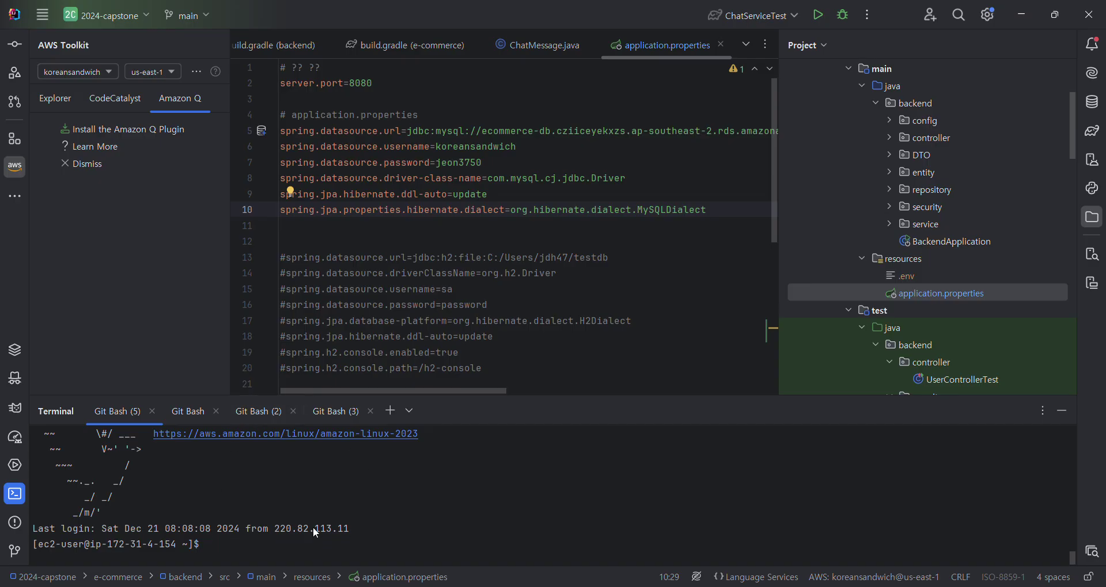
{"action": "scroll", "coordinate": [312, 527], "scroll_direction": "up", "scroll_amount": 2}
{"action": "scroll", "coordinate": [313, 526], "scroll_direction": "down", "scroll_amount": 2}
Find RDS through the console search for 'rds' and view its Databases list.
{"action": "key", "text": "alt+Tab"}
{"action": "left_click", "coordinate": [286, 68]}
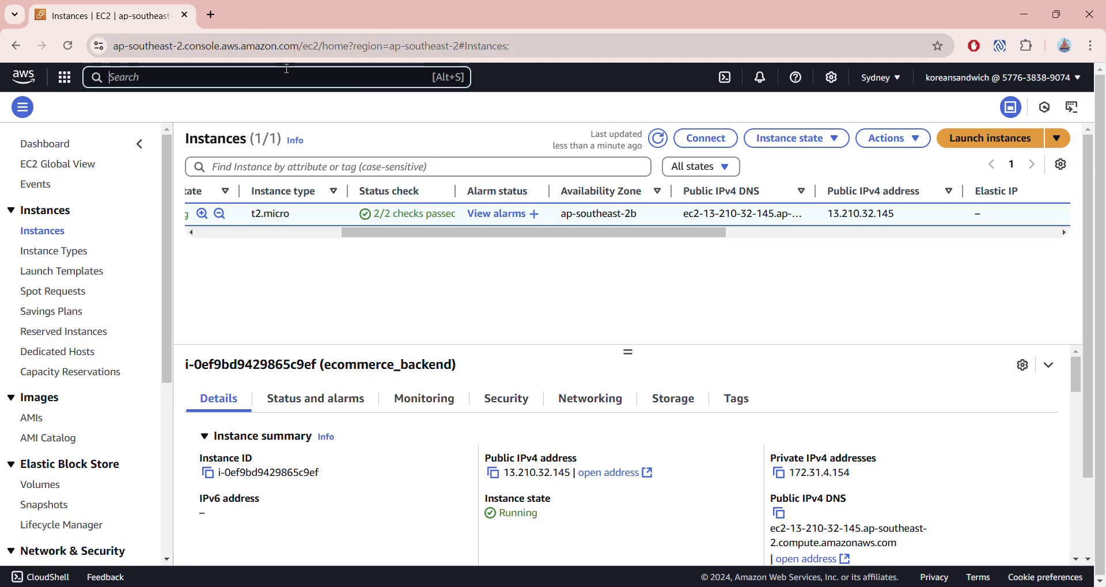
{"action": "type", "text": "rds"}
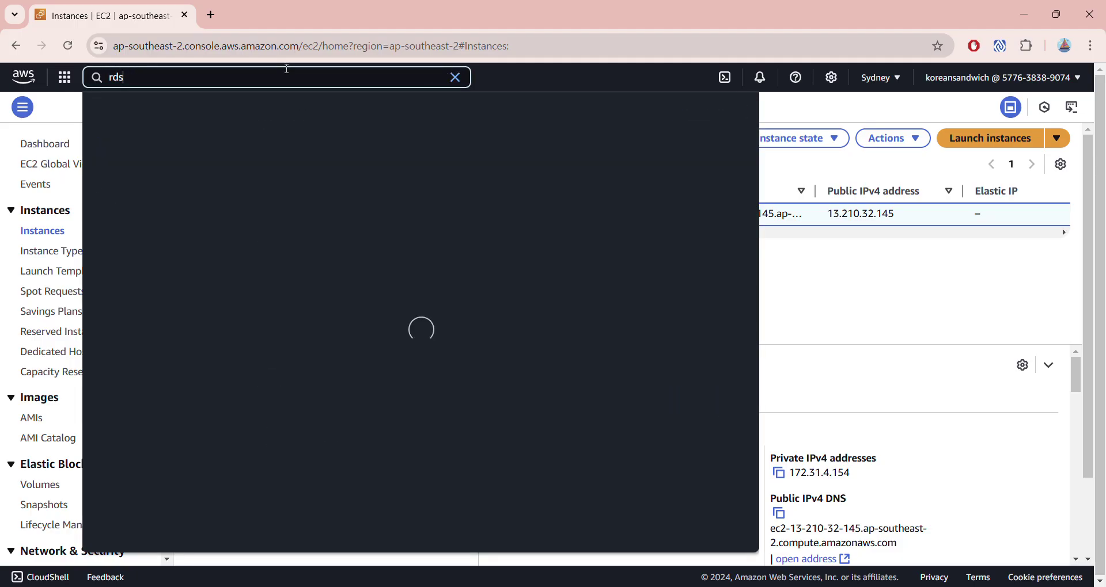
{"action": "left_click", "coordinate": [288, 148]}
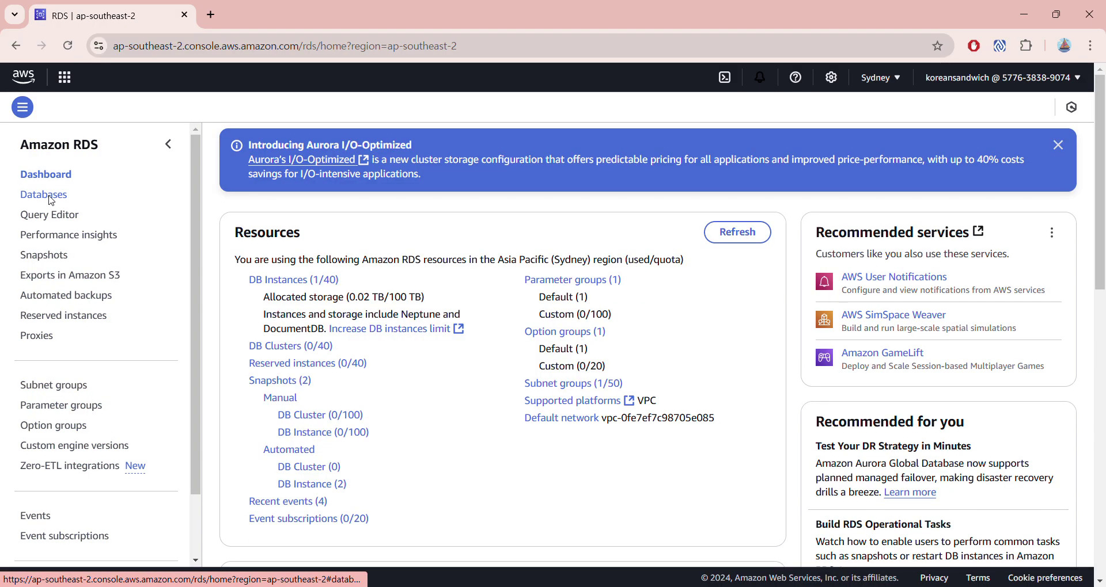
{"action": "left_click", "coordinate": [51, 200]}
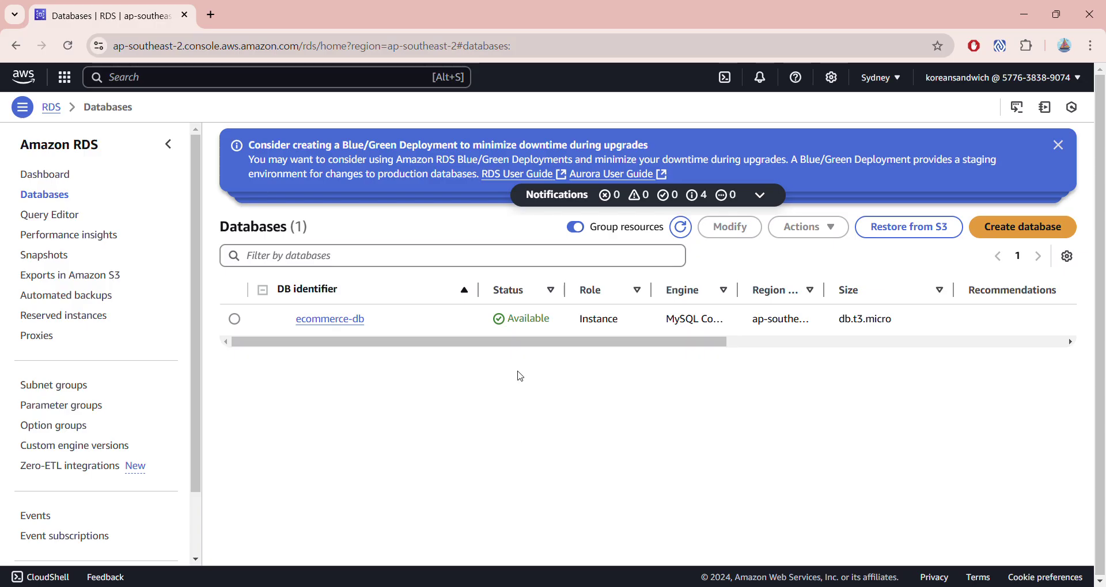
Start a Standard create MySQL 8.0.39 database using the Free tier template.
{"action": "left_click", "coordinate": [1022, 232]}
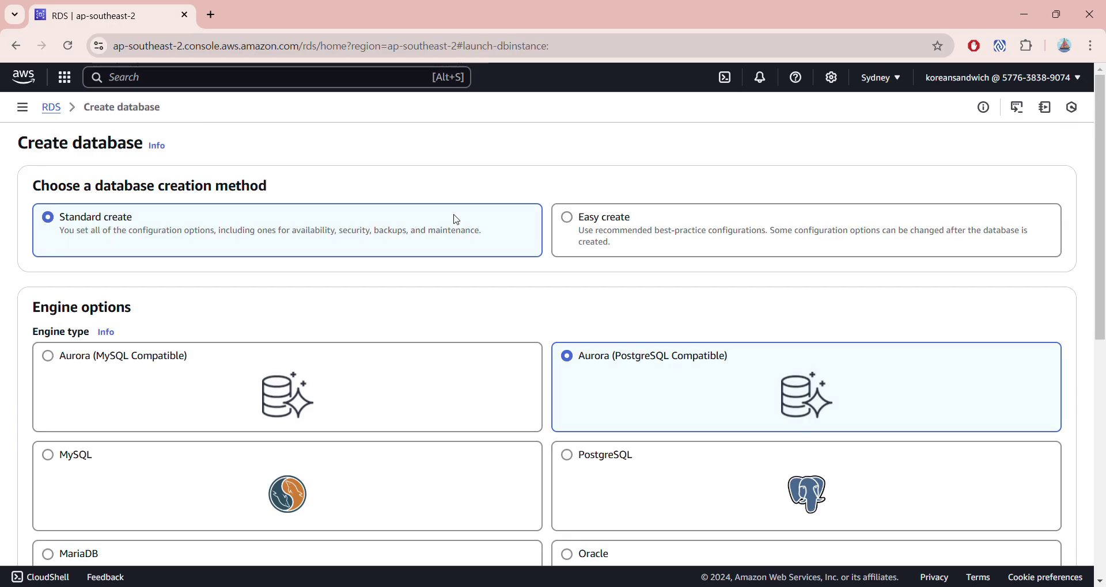
{"action": "scroll", "coordinate": [290, 198], "scroll_direction": "down", "scroll_amount": 1}
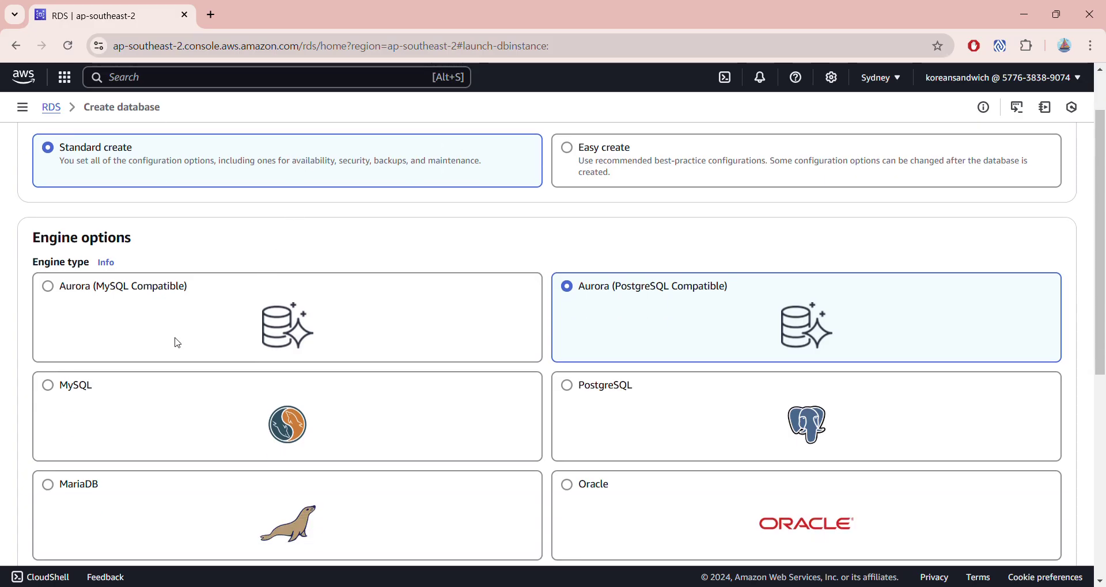
{"action": "left_click", "coordinate": [79, 387]}
{"action": "scroll", "coordinate": [170, 380], "scroll_direction": "down", "scroll_amount": 7}
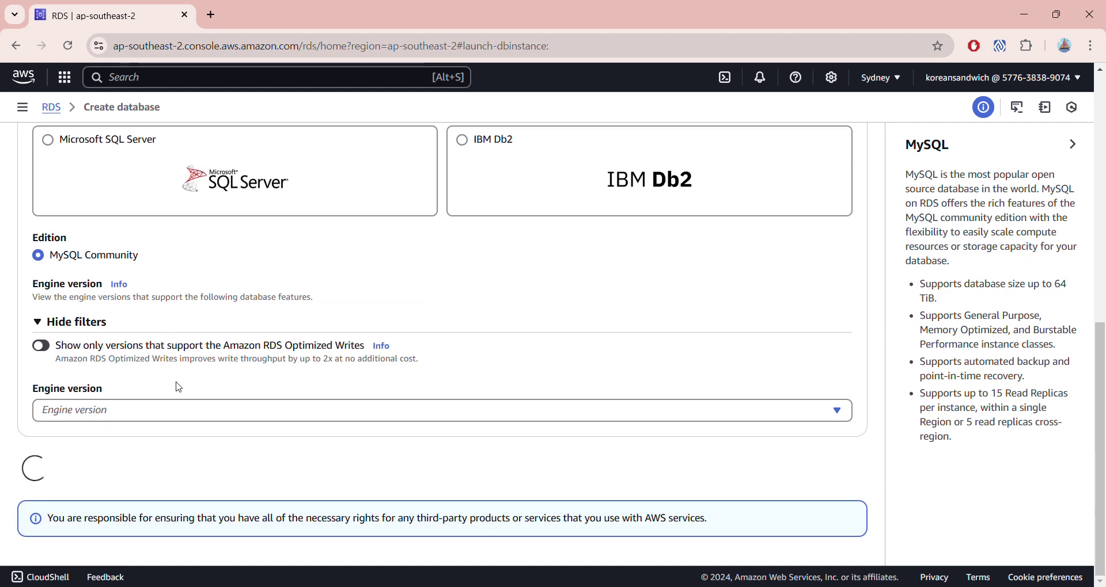
{"action": "scroll", "coordinate": [181, 370], "scroll_direction": "down", "scroll_amount": 3}
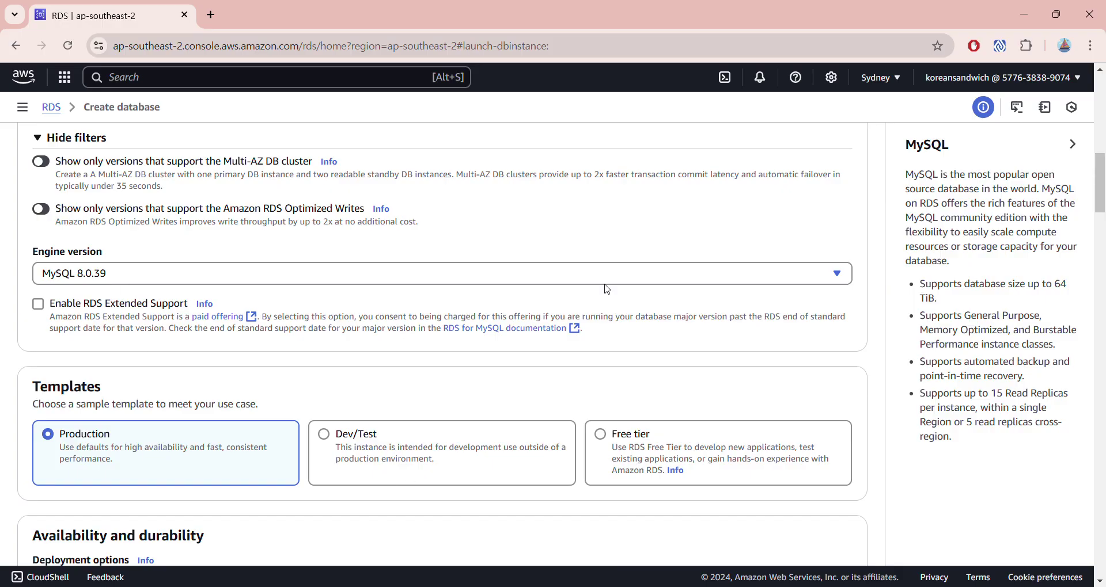
{"action": "scroll", "coordinate": [612, 384], "scroll_direction": "down", "scroll_amount": 1}
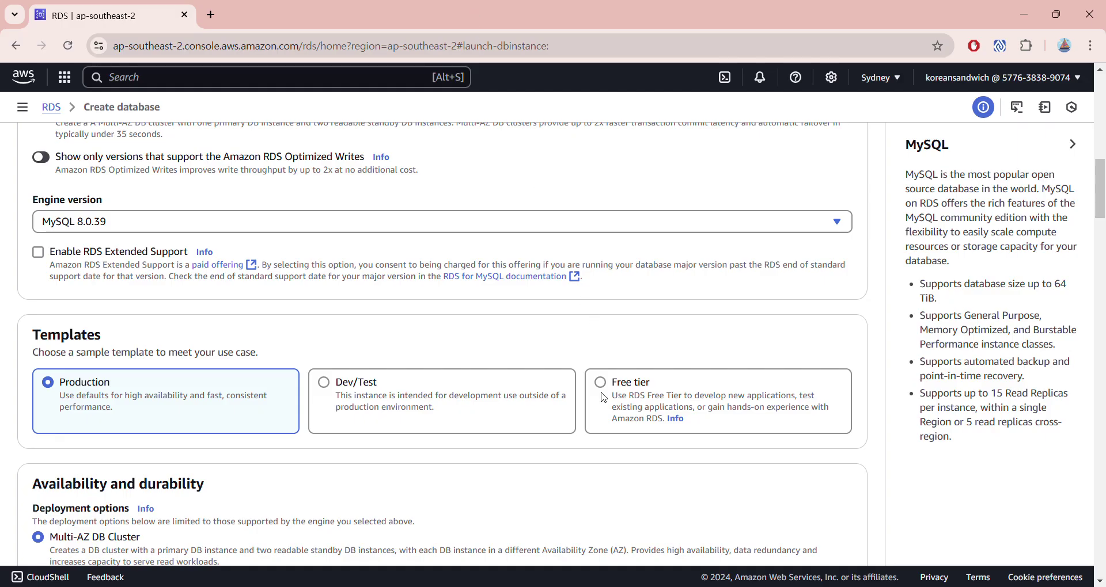
{"action": "left_click", "coordinate": [600, 388]}
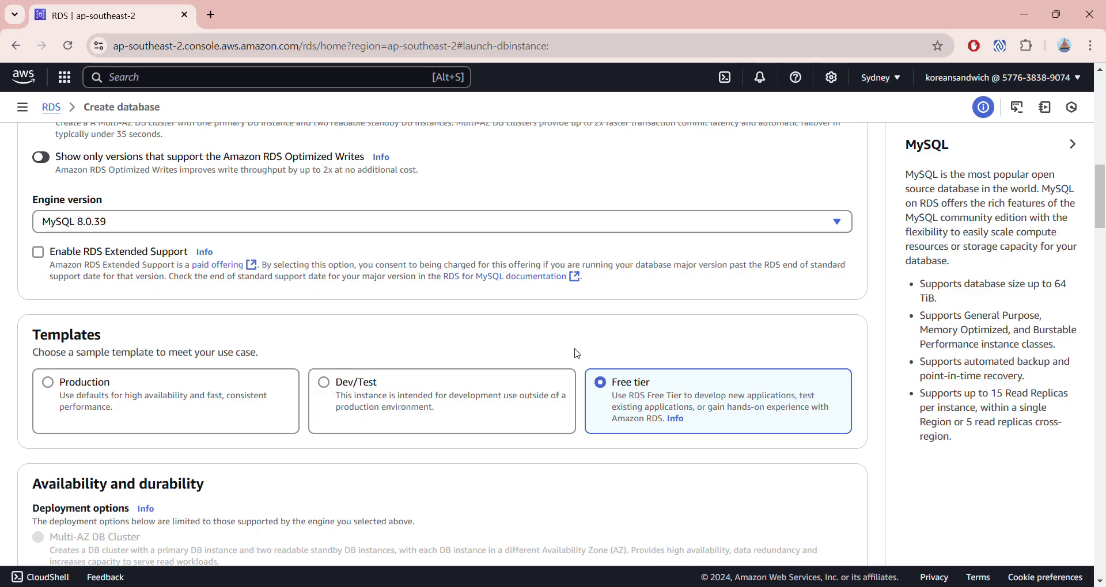
{"action": "scroll", "coordinate": [583, 357], "scroll_direction": "down", "scroll_amount": 8}
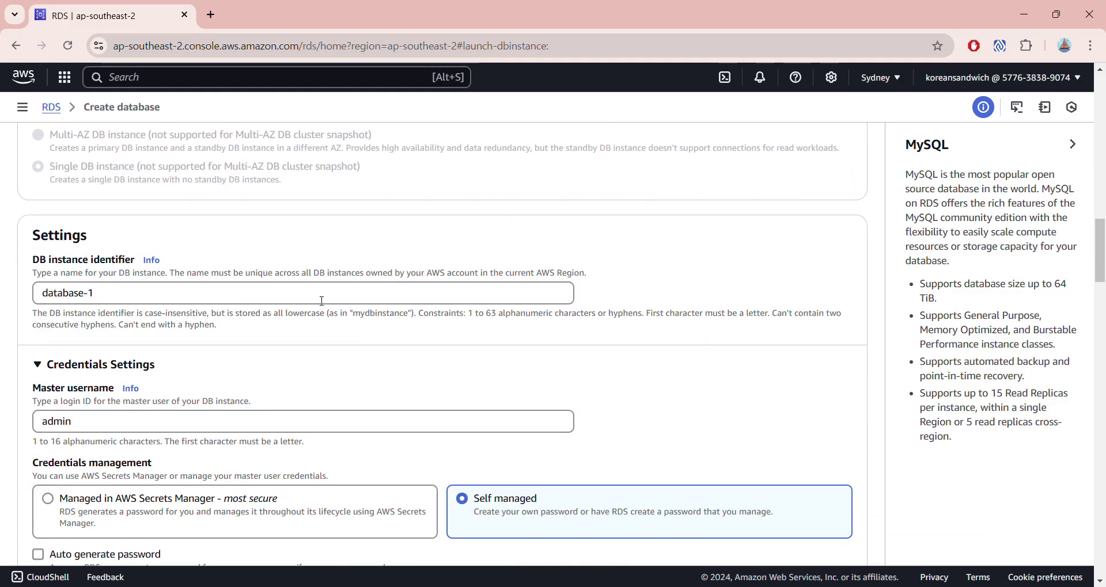
Enter the master password and its confirmation for master user admin.
{"action": "scroll", "coordinate": [322, 301], "scroll_direction": "down", "scroll_amount": 2}
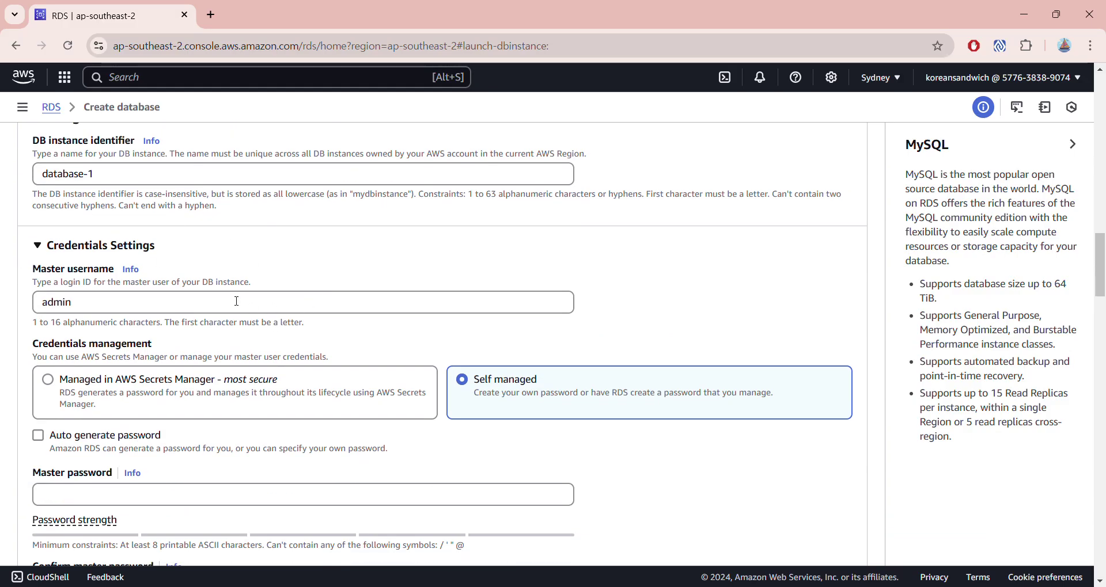
{"action": "left_click_drag", "start_coordinate": [237, 302], "coordinate": [3, 322]}
{"action": "triple_click", "coordinate": [203, 171]}
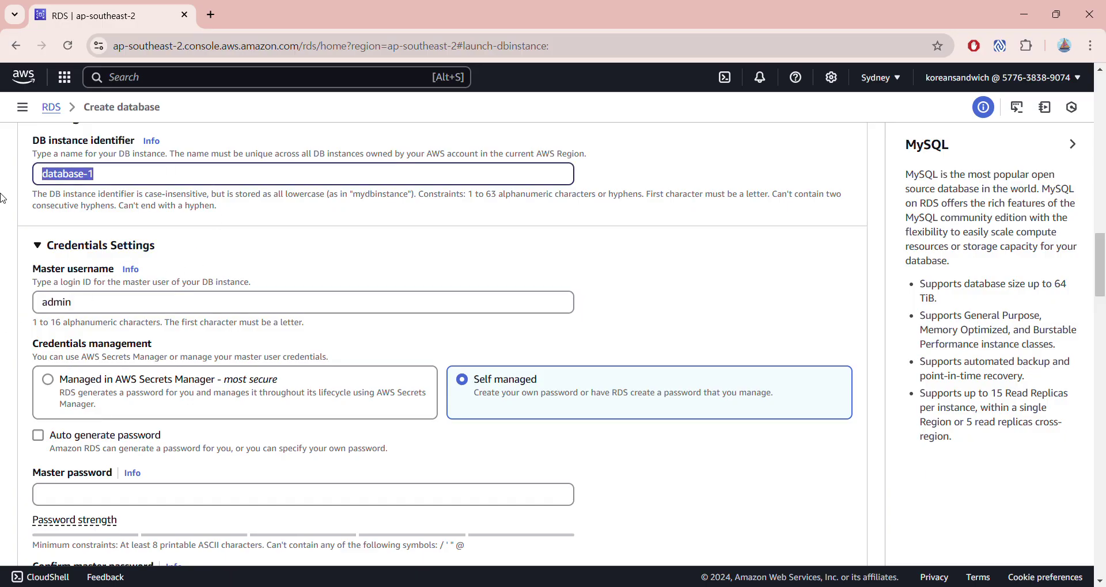
{"action": "left_click", "coordinate": [378, 254]}
{"action": "left_click", "coordinate": [378, 254]}
{"action": "scroll", "coordinate": [351, 291], "scroll_direction": "down", "scroll_amount": 3}
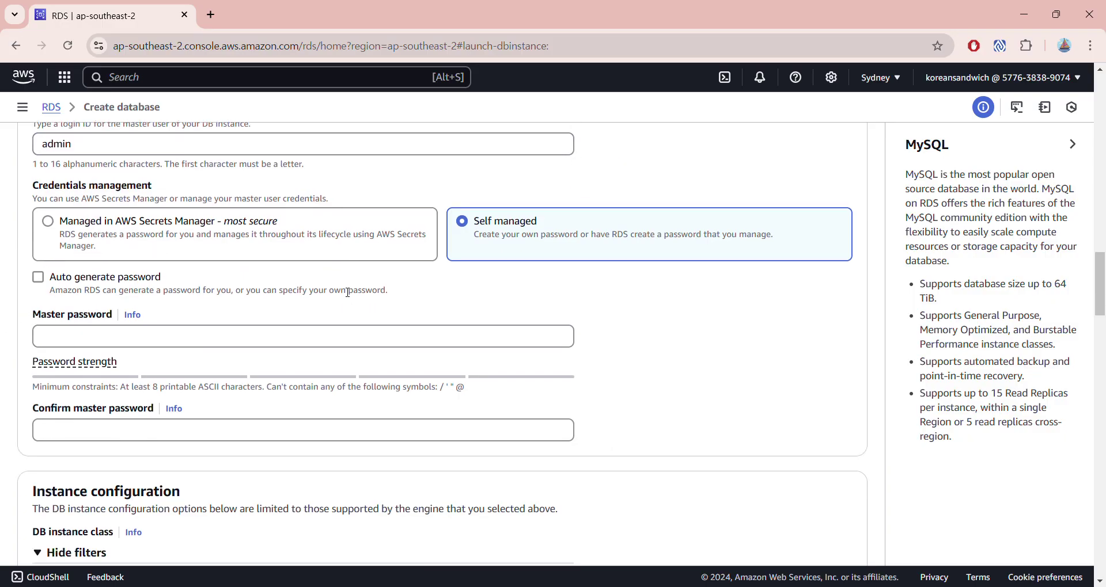
{"action": "left_click", "coordinate": [228, 341]}
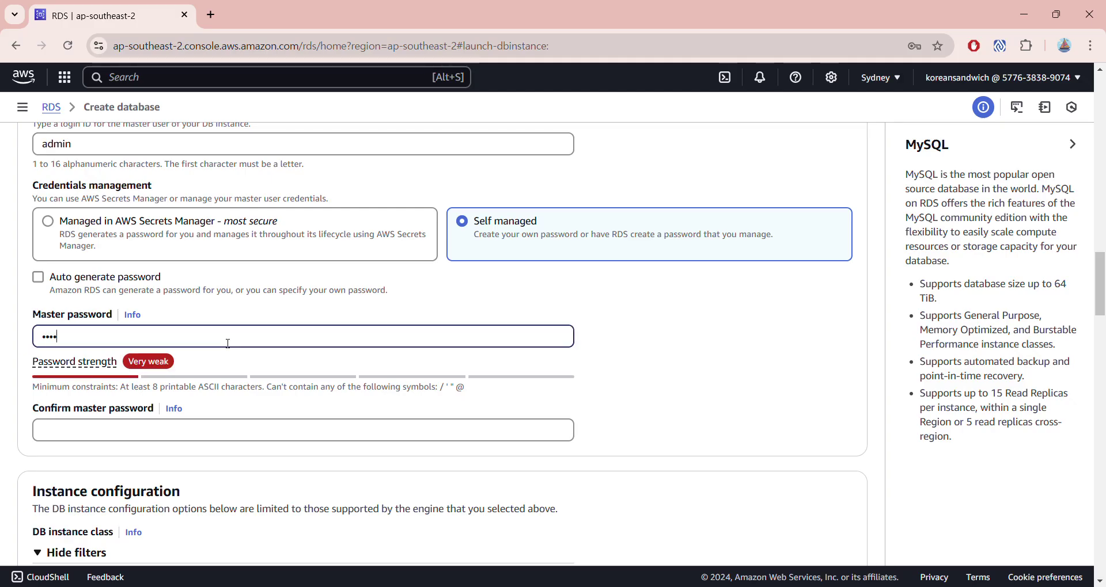
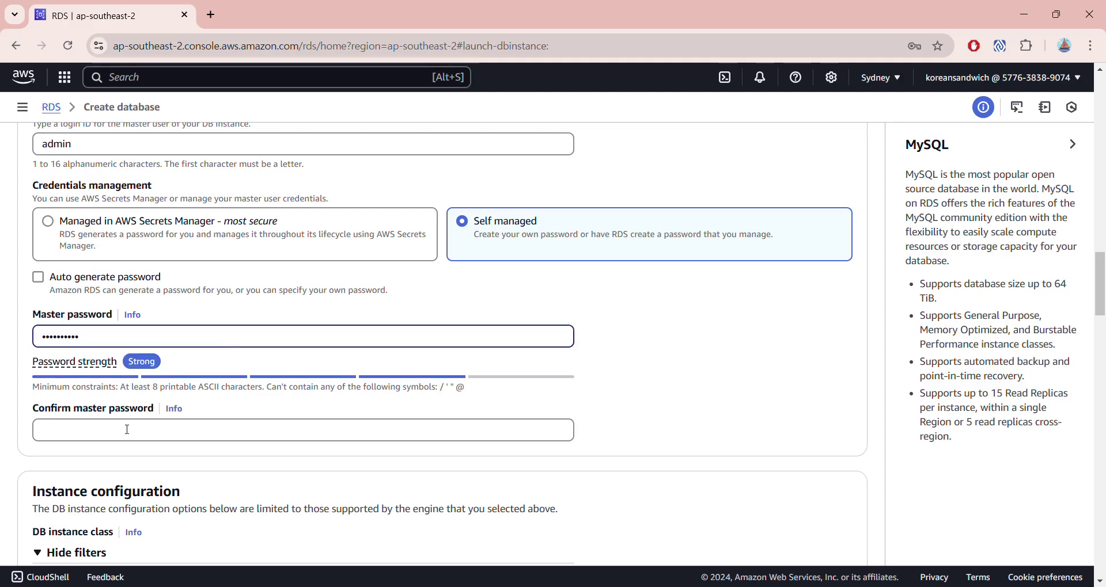
{"action": "left_click", "coordinate": [126, 430]}
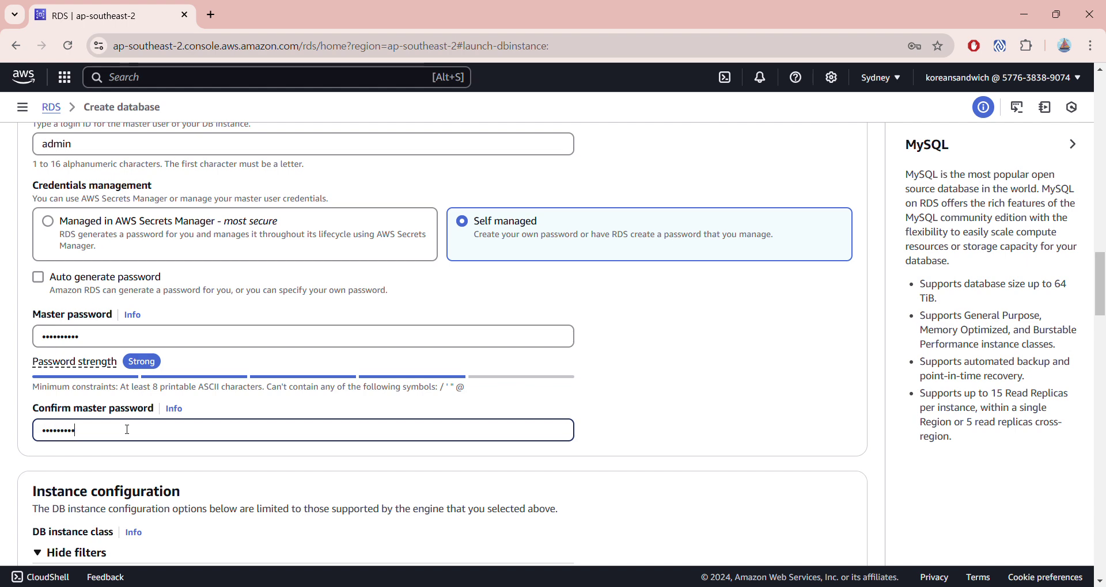
{"action": "scroll", "coordinate": [238, 494], "scroll_direction": "down", "scroll_amount": 6}
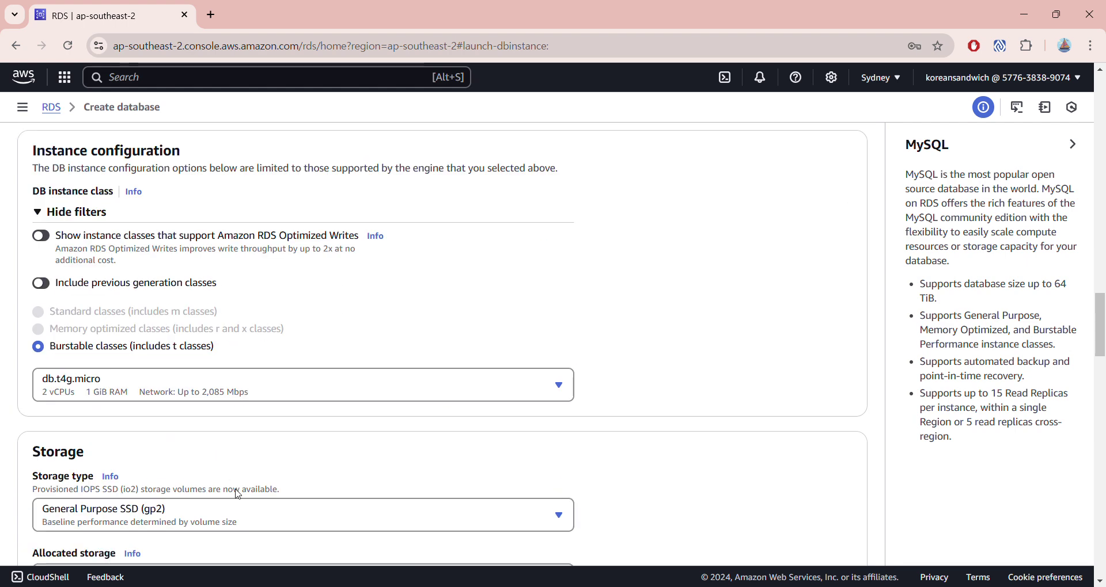
Set the DB instance class to db.t3.micro.
{"action": "left_click", "coordinate": [196, 366]}
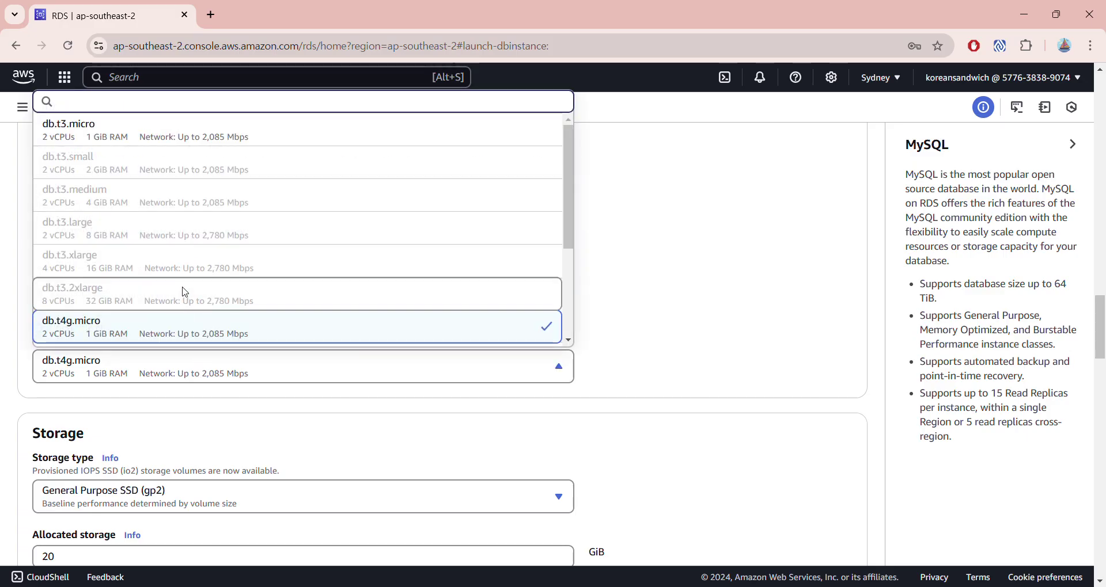
{"action": "left_click", "coordinate": [213, 136]}
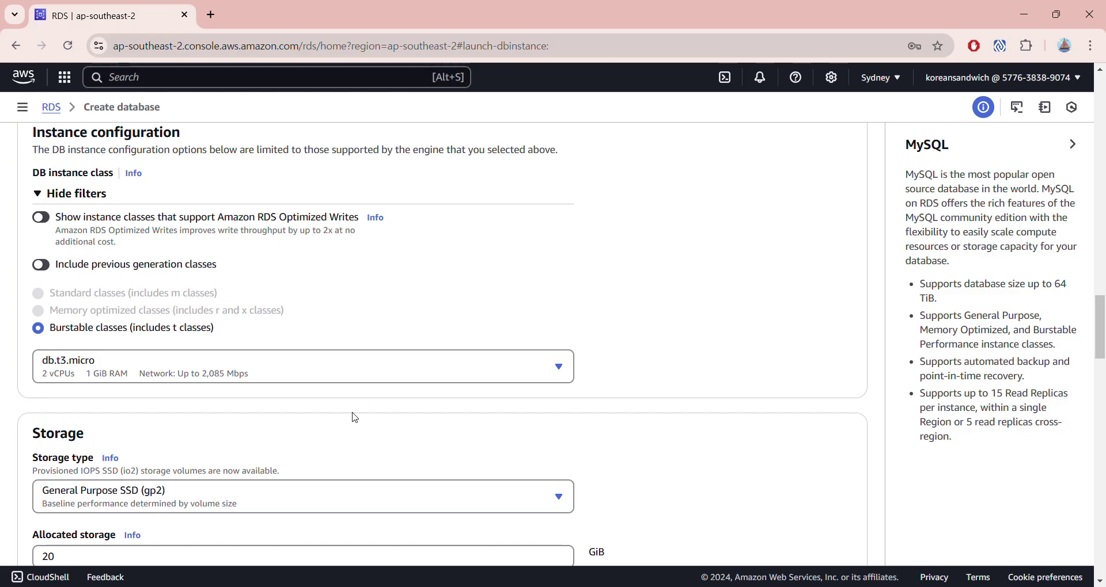
{"action": "scroll", "coordinate": [313, 407], "scroll_direction": "down", "scroll_amount": 2}
{"action": "scroll", "coordinate": [312, 407], "scroll_direction": "down", "scroll_amount": 7}
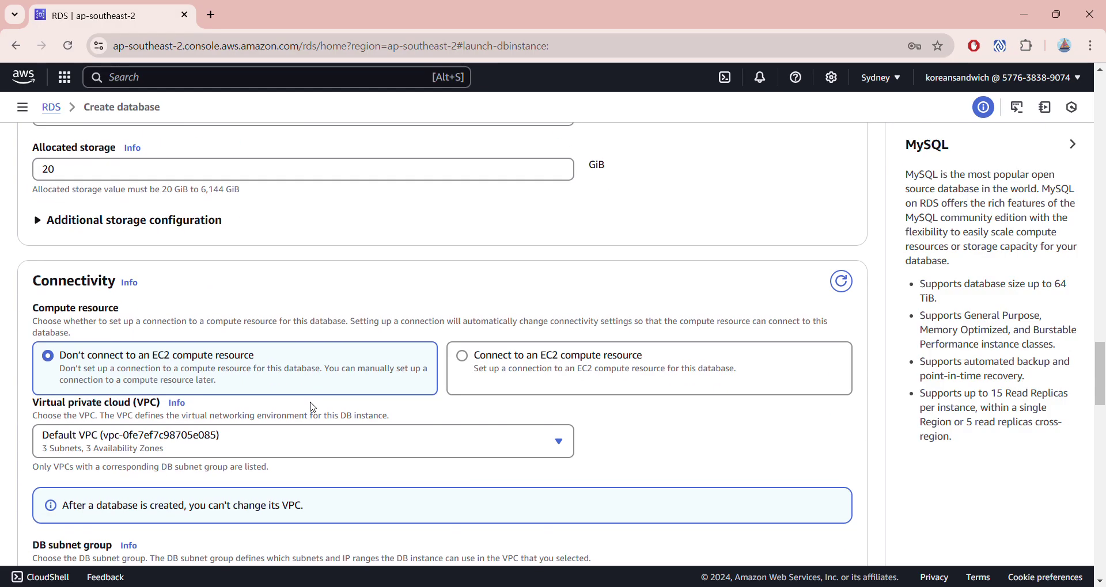
{"action": "scroll", "coordinate": [313, 407], "scroll_direction": "down", "scroll_amount": 3}
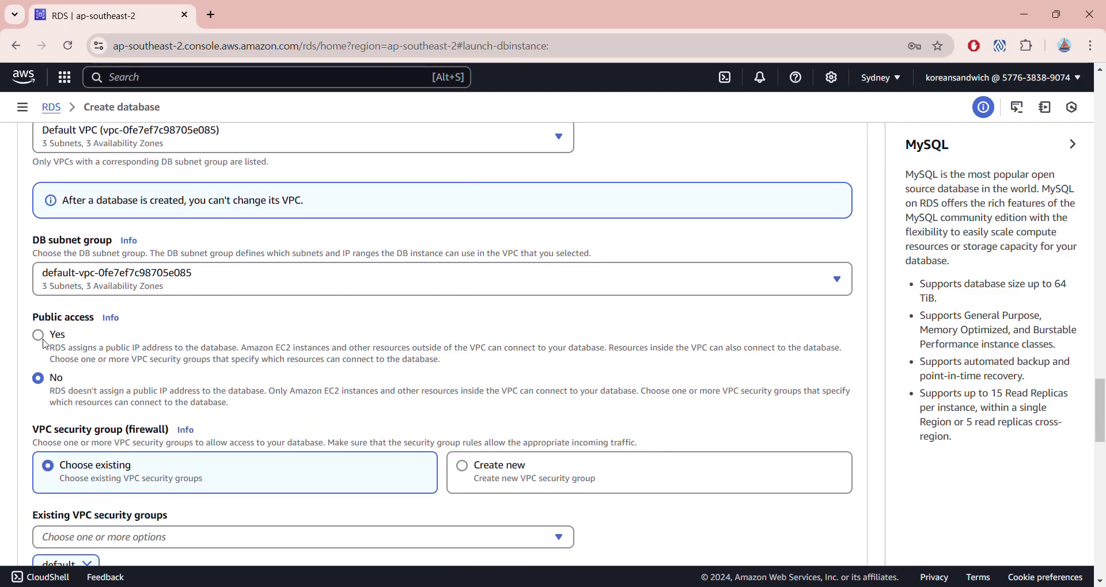
Set Public access to Yes under Connectivity, then review the remaining create-database settings.
{"action": "left_click", "coordinate": [39, 336]}
{"action": "scroll", "coordinate": [209, 431], "scroll_direction": "down", "scroll_amount": 1}
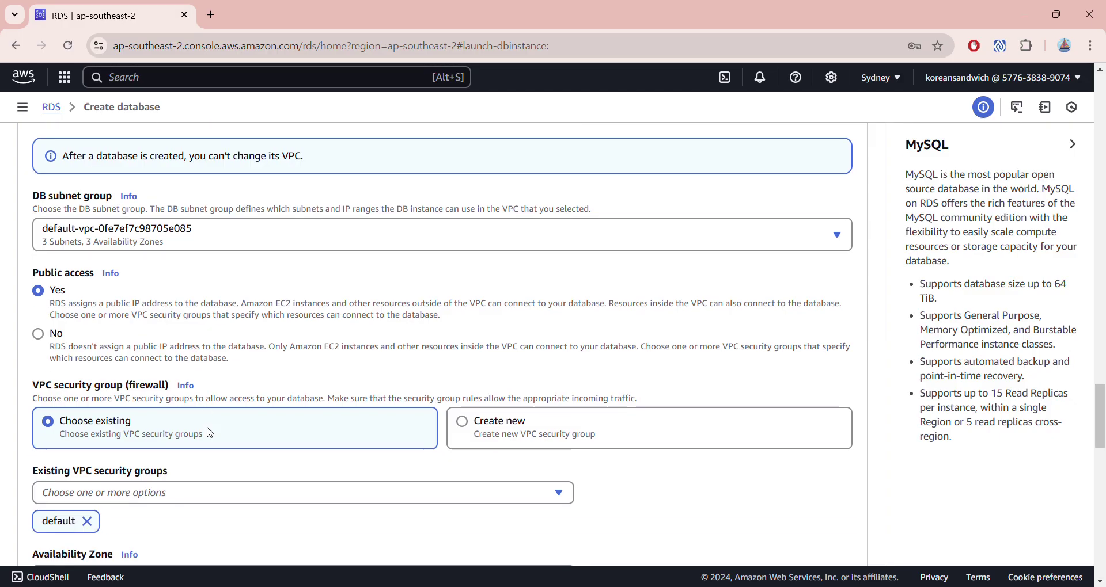
{"action": "scroll", "coordinate": [209, 432], "scroll_direction": "down", "scroll_amount": 4}
{"action": "scroll", "coordinate": [209, 432], "scroll_direction": "down", "scroll_amount": 2}
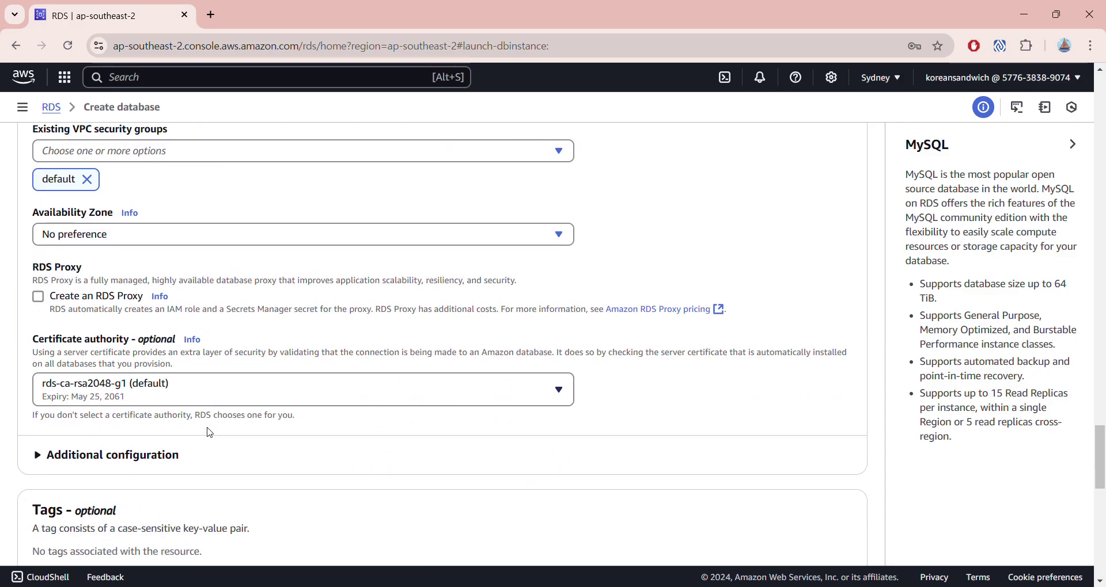
{"action": "scroll", "coordinate": [283, 420], "scroll_direction": "down", "scroll_amount": 8}
{"action": "scroll", "coordinate": [300, 491], "scroll_direction": "down", "scroll_amount": 5}
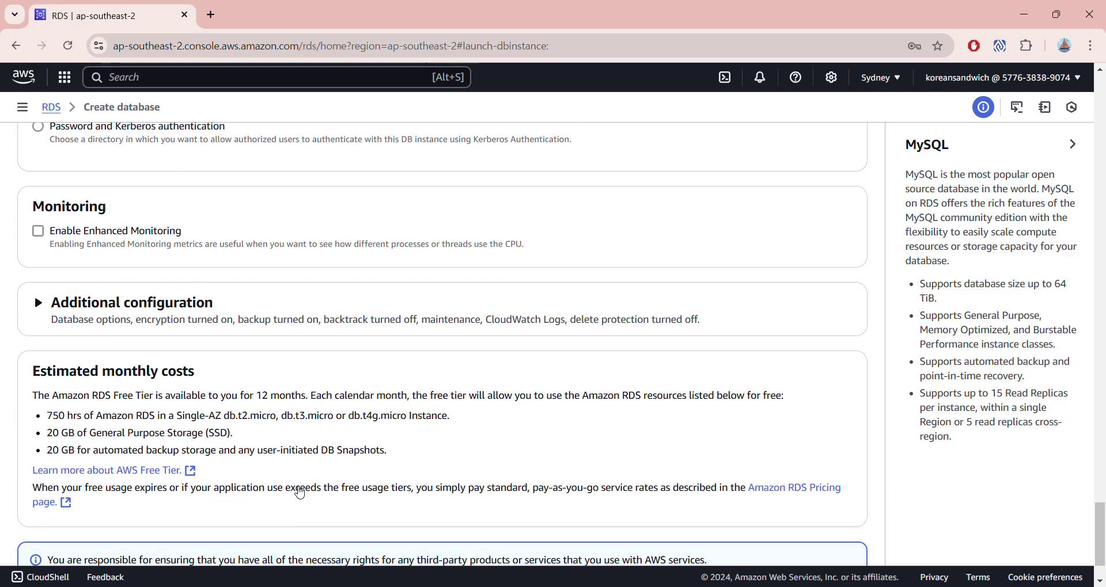
{"action": "scroll", "coordinate": [400, 405], "scroll_direction": "up", "scroll_amount": 20}
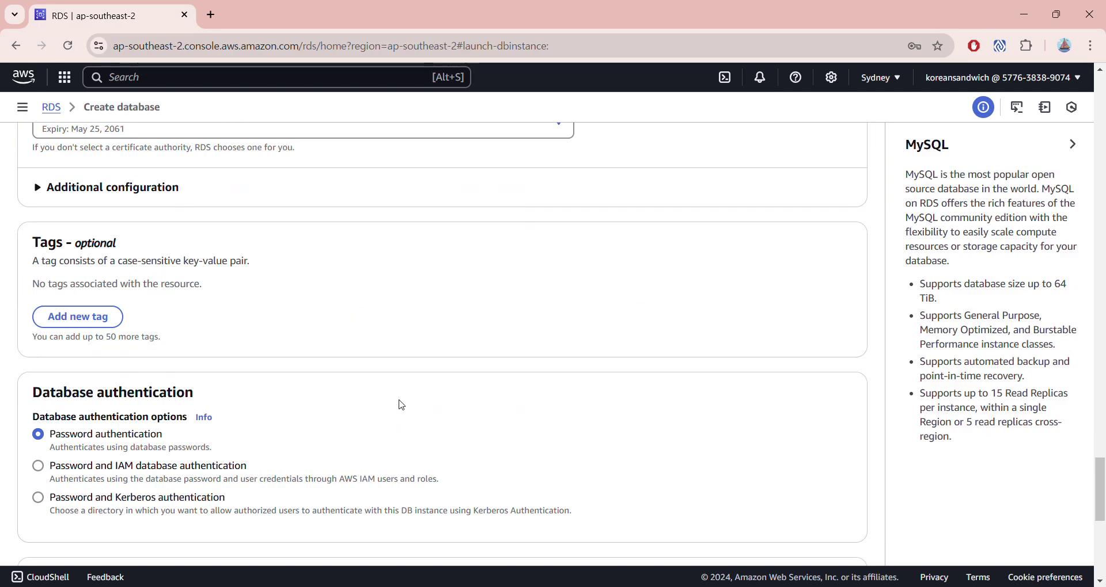
{"action": "scroll", "coordinate": [250, 252], "scroll_direction": "up", "scroll_amount": 5}
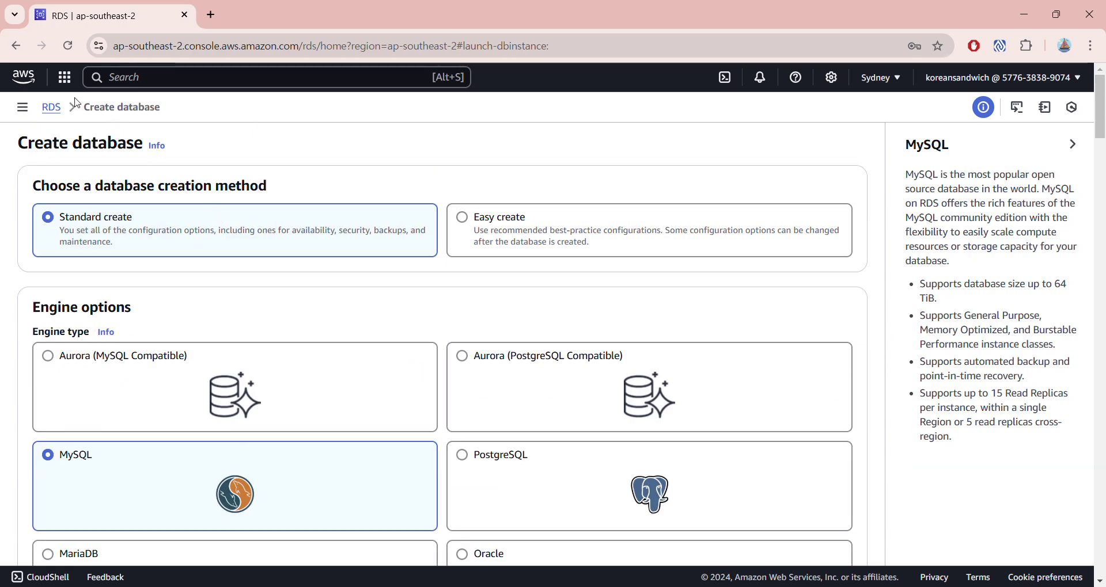
Go to RDS Databases and open the ecommerce-db details page.
{"action": "left_click", "coordinate": [52, 108]}
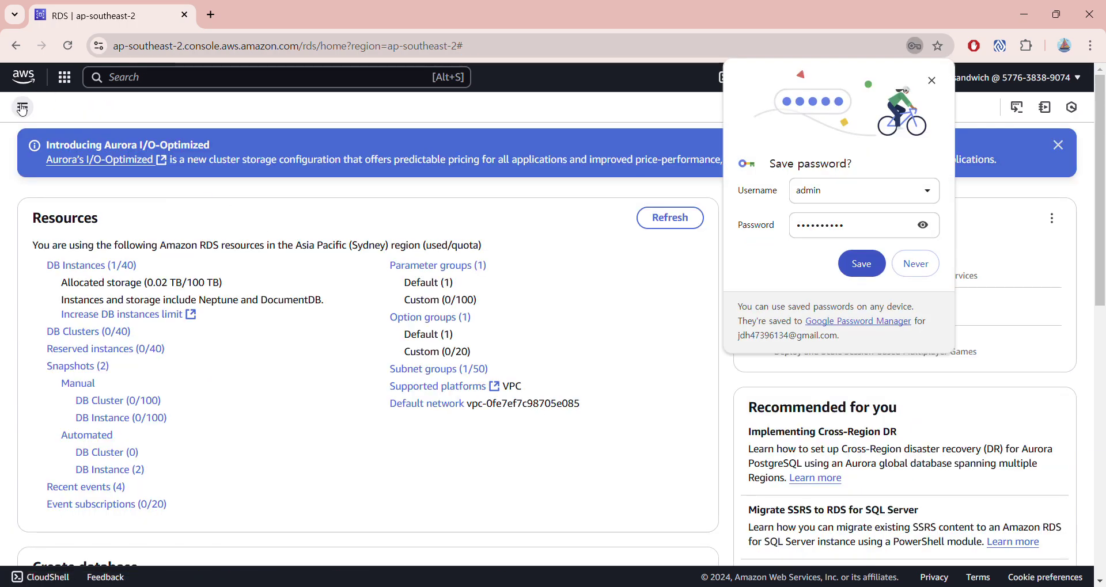
{"action": "left_click", "coordinate": [22, 107]}
{"action": "left_click", "coordinate": [46, 200]}
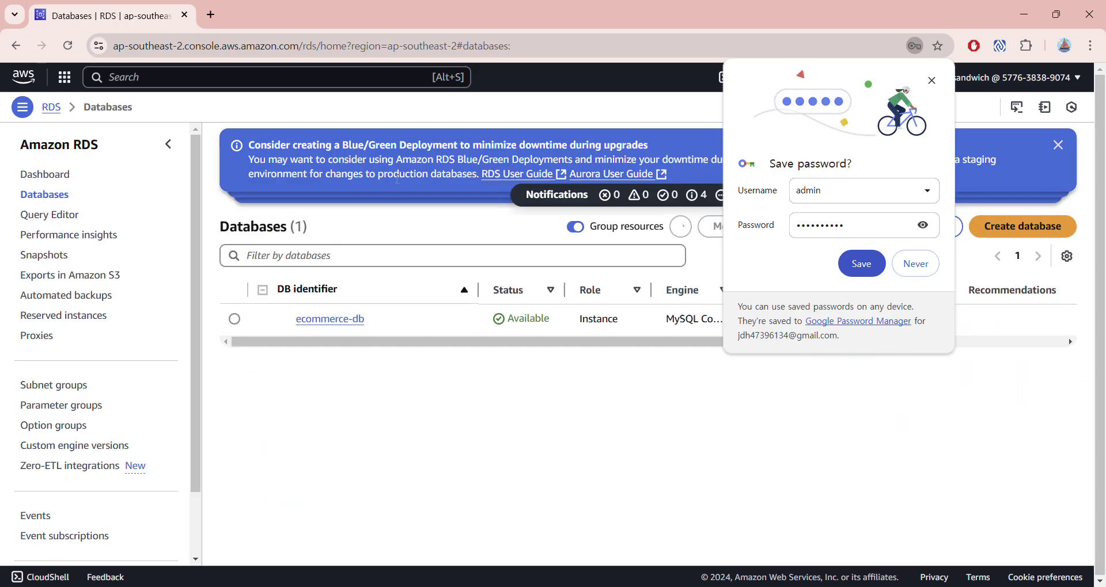
{"action": "left_click", "coordinate": [329, 320]}
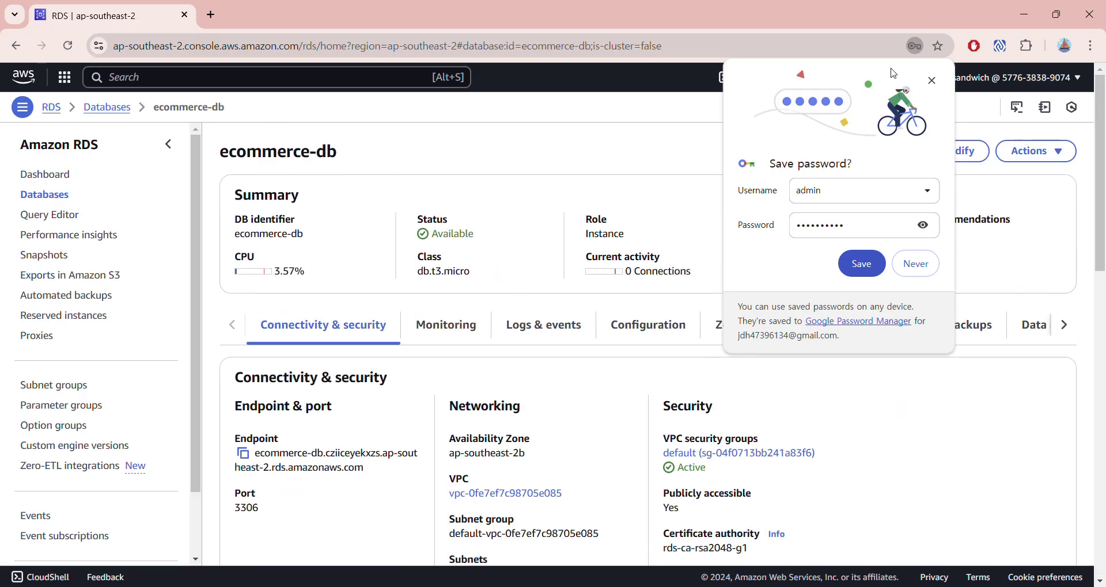
{"action": "left_click", "coordinate": [860, 263]}
Scroll down to the security group rules and open ecommerce-db's default security group.
{"action": "scroll", "coordinate": [350, 412], "scroll_direction": "down", "scroll_amount": 3}
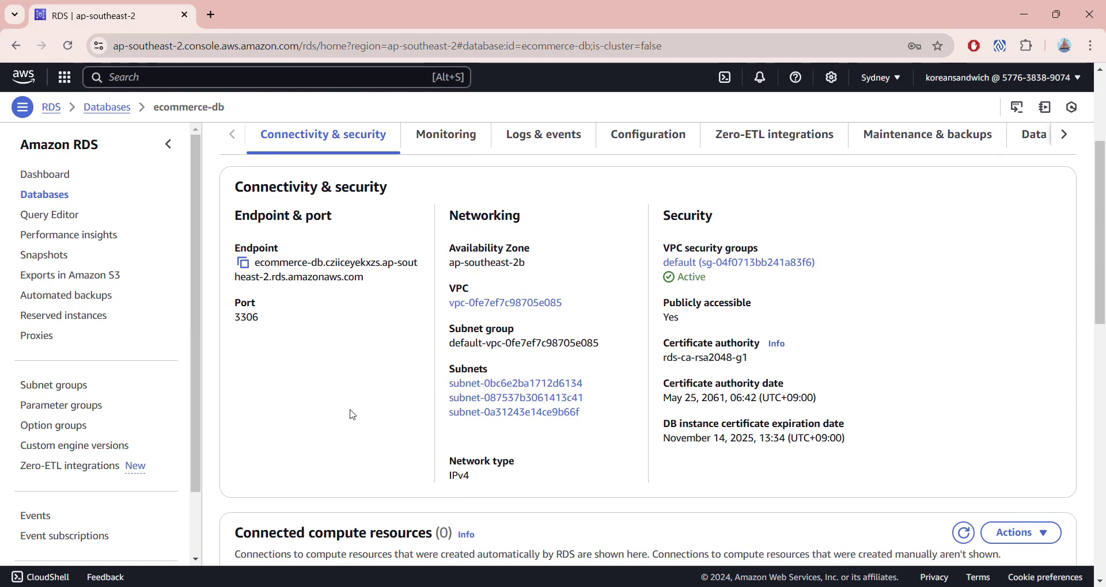
{"action": "left_click_drag", "start_coordinate": [380, 280], "coordinate": [255, 265]}
{"action": "left_click", "coordinate": [324, 272]}
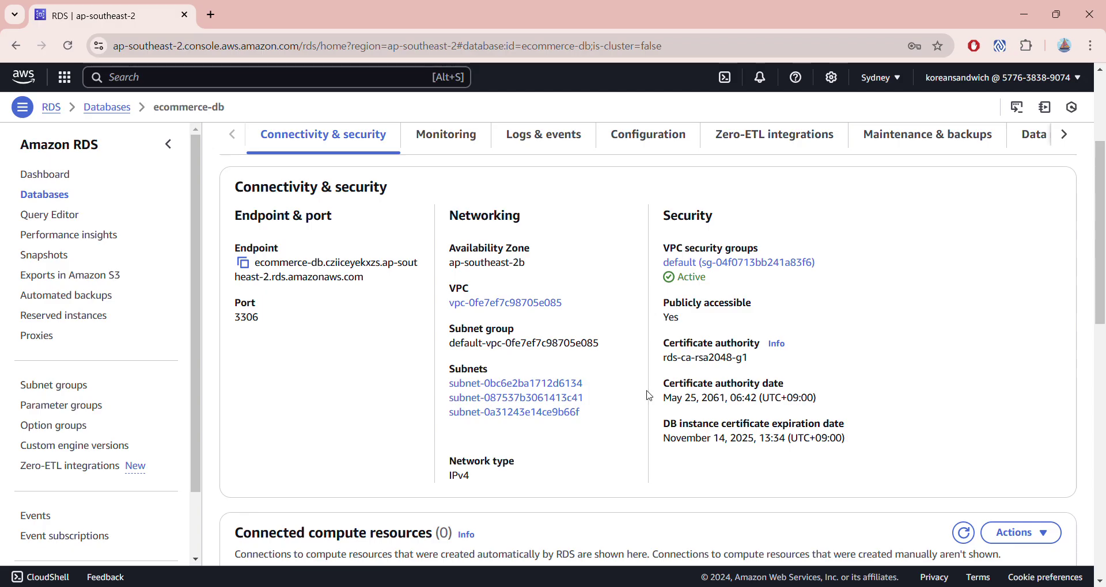
{"action": "scroll", "coordinate": [648, 394], "scroll_direction": "down", "scroll_amount": 5}
{"action": "scroll", "coordinate": [647, 391], "scroll_direction": "down", "scroll_amount": 7}
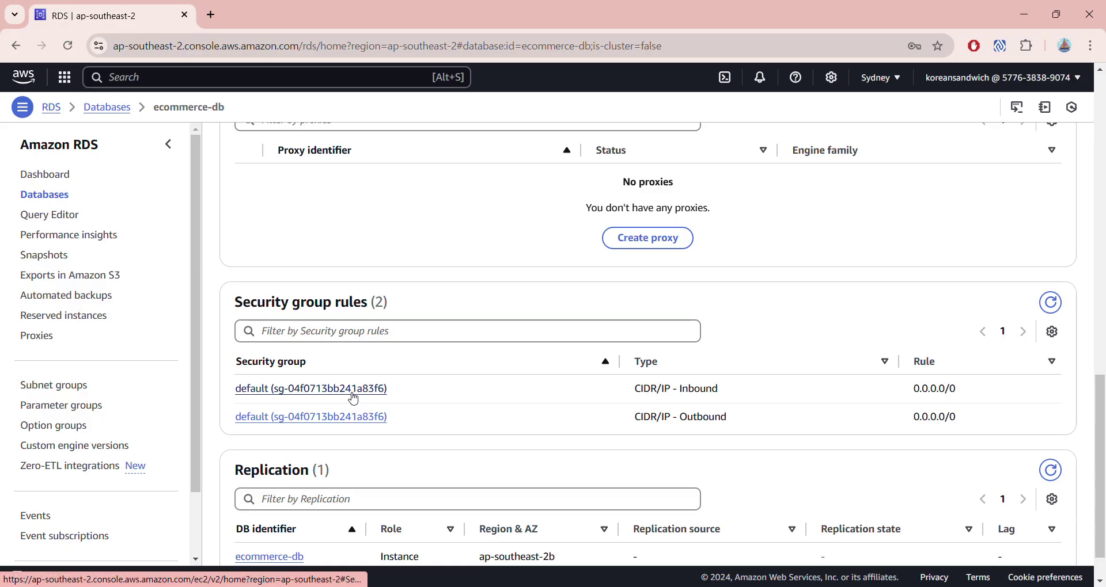
{"action": "scroll", "coordinate": [350, 397], "scroll_direction": "down", "scroll_amount": 1}
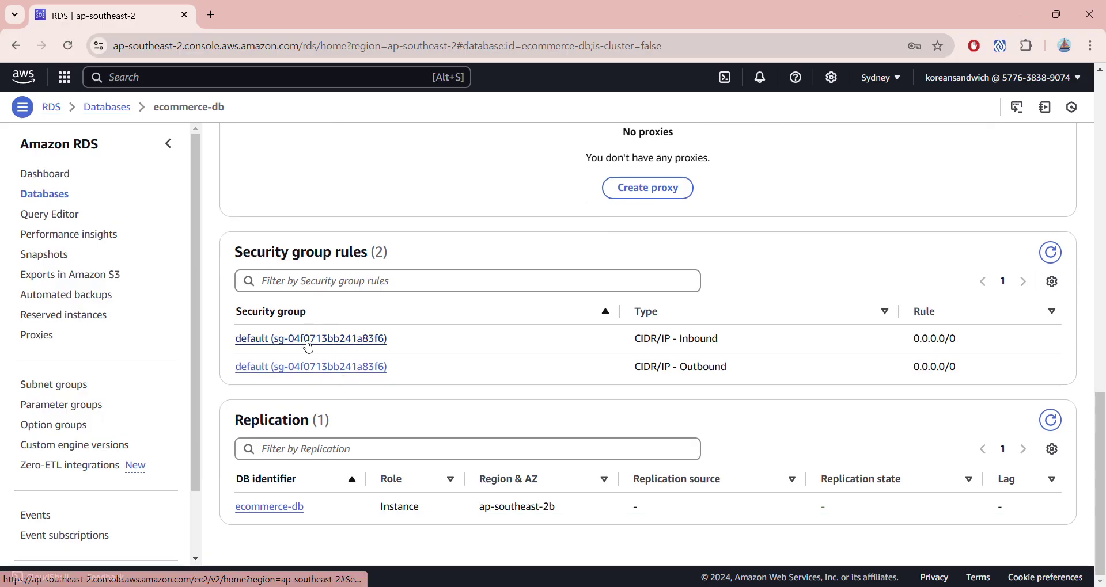
{"action": "left_click", "coordinate": [309, 342]}
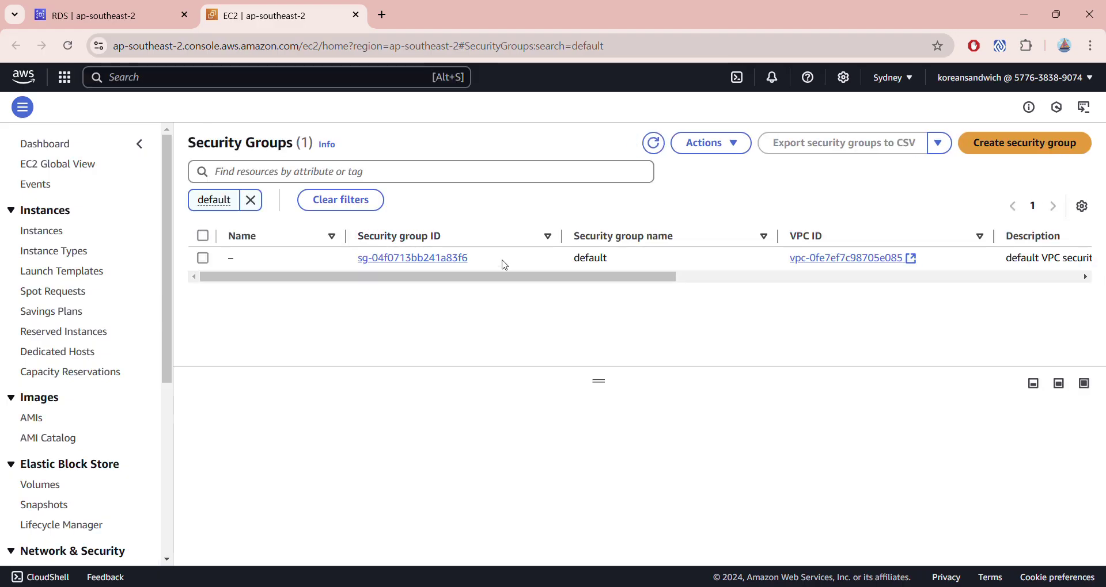
Open the details page of the default security group.
{"action": "left_click", "coordinate": [433, 267]}
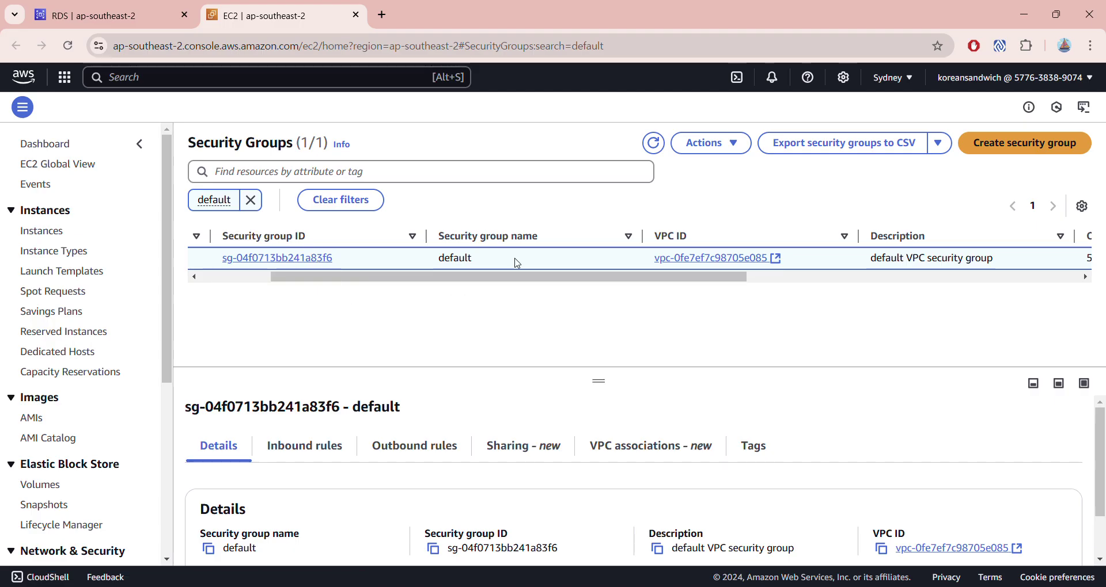
{"action": "scroll", "coordinate": [521, 259], "scroll_direction": "right", "scroll_amount": 2}
{"action": "scroll", "coordinate": [525, 259], "scroll_direction": "left", "scroll_amount": 4}
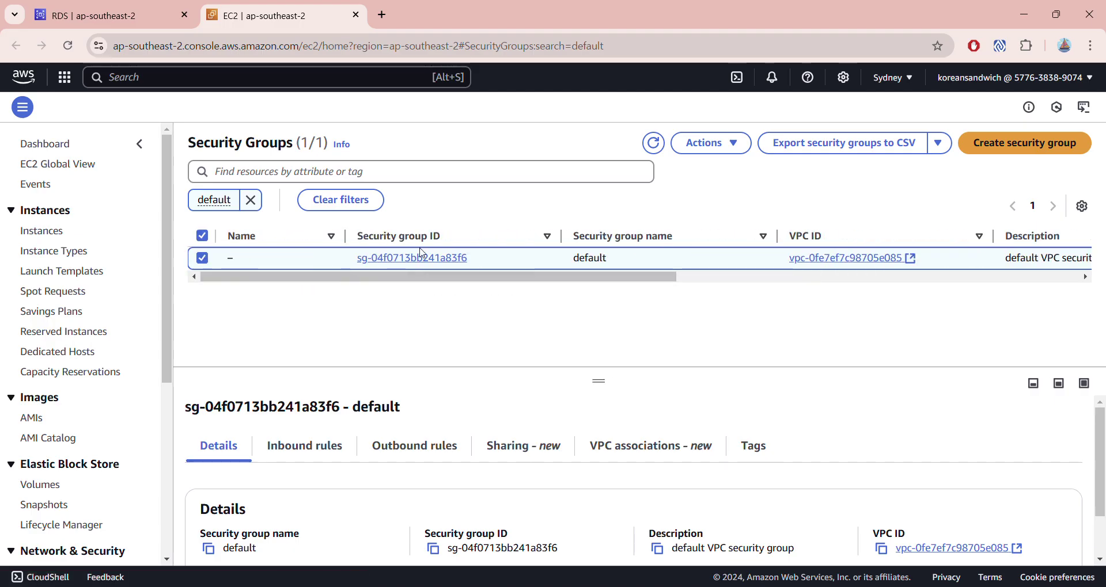
{"action": "left_click", "coordinate": [407, 258]}
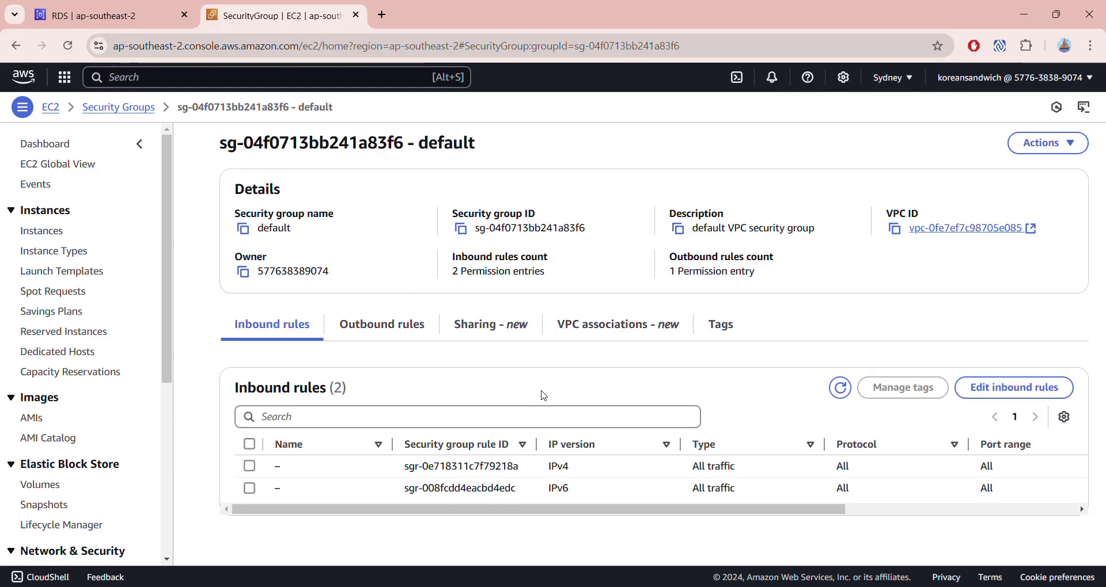
Check that the inbound rules allow all traffic from 0.0.0.0/0 and ::/0.
{"action": "left_click", "coordinate": [551, 468]}
{"action": "left_click", "coordinate": [573, 494]}
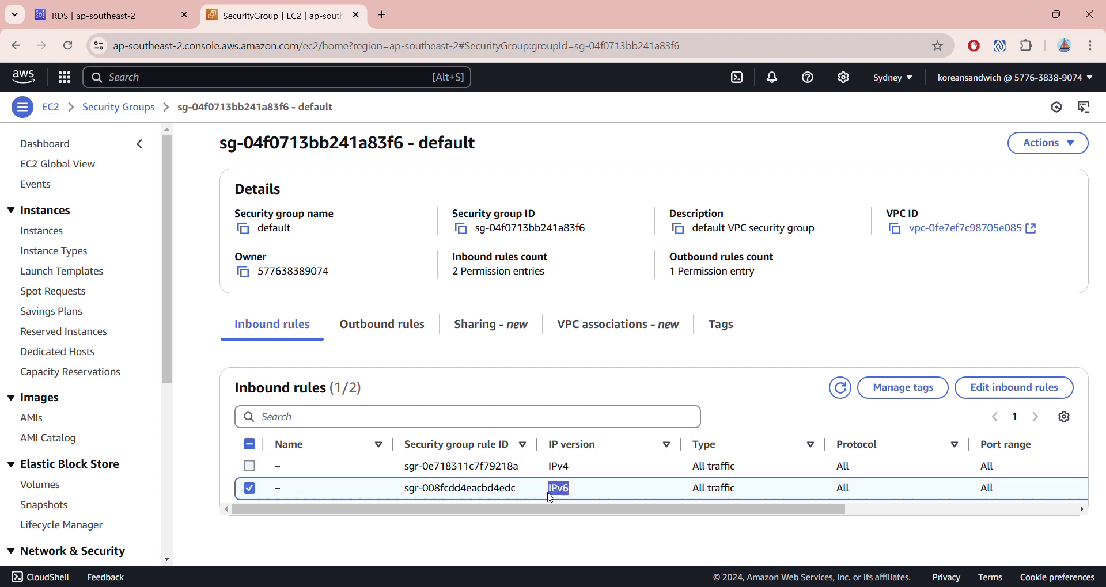
{"action": "left_click", "coordinate": [259, 490]}
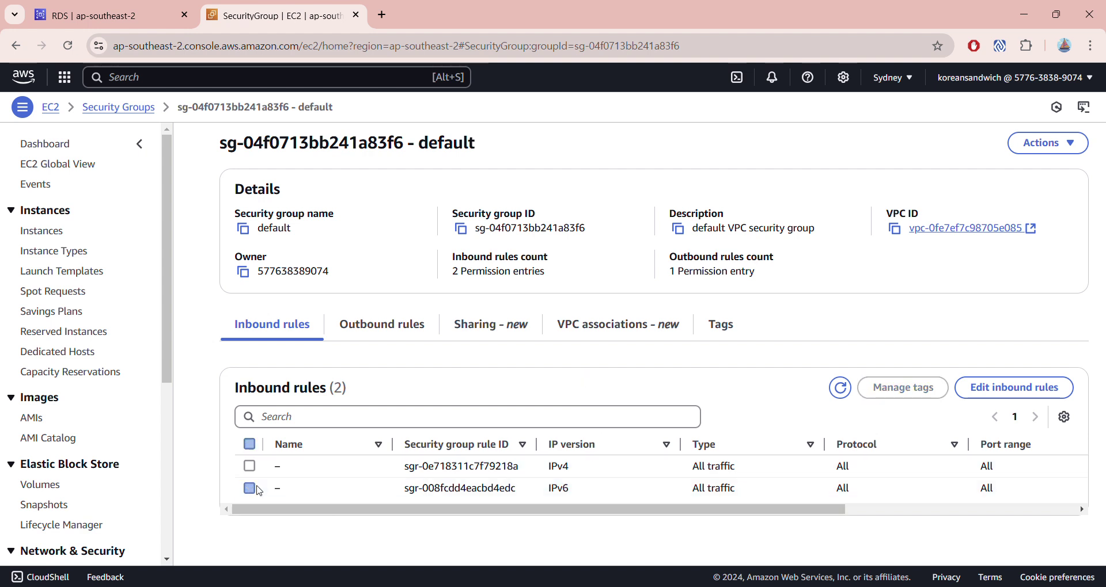
{"action": "scroll", "coordinate": [454, 480], "scroll_direction": "right", "scroll_amount": 5}
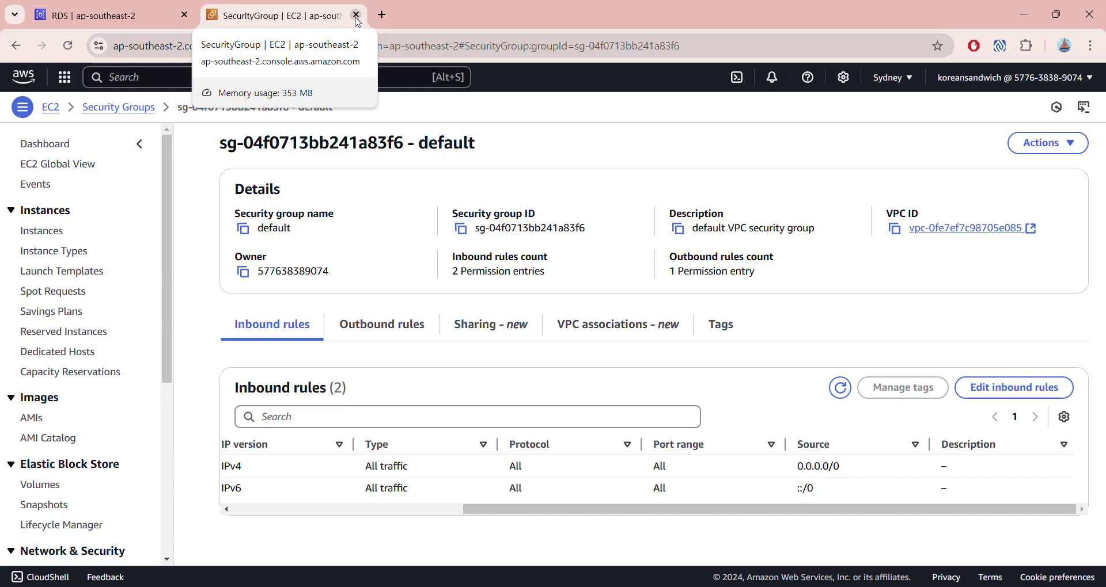
Close the security group tab and review ecommerce-db's endpoint and port 3306, then go to IntelliJ.
{"action": "left_click", "coordinate": [356, 15]}
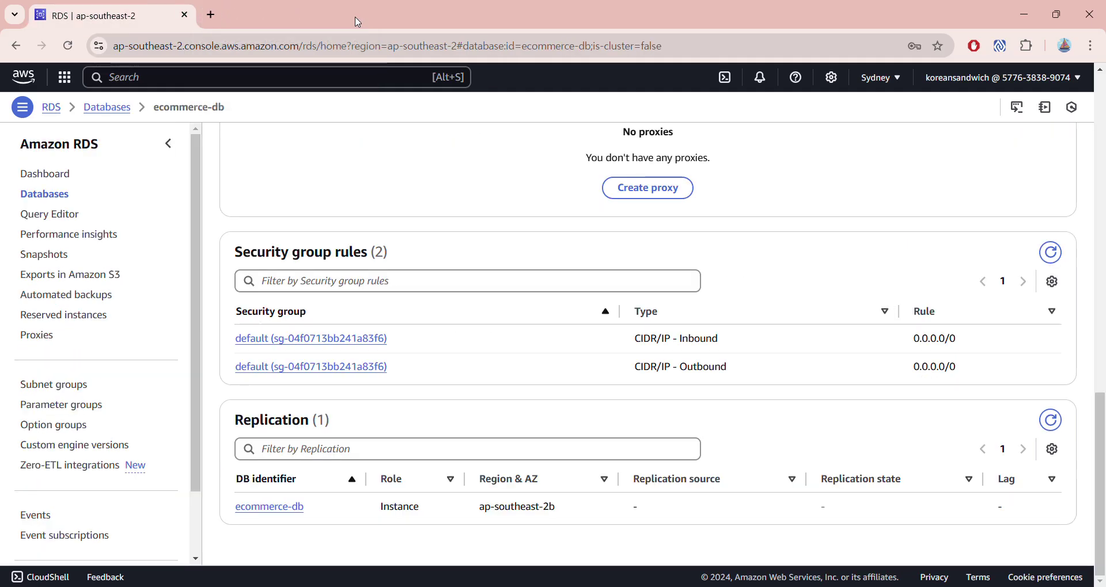
{"action": "scroll", "coordinate": [439, 401], "scroll_direction": "up", "scroll_amount": 20}
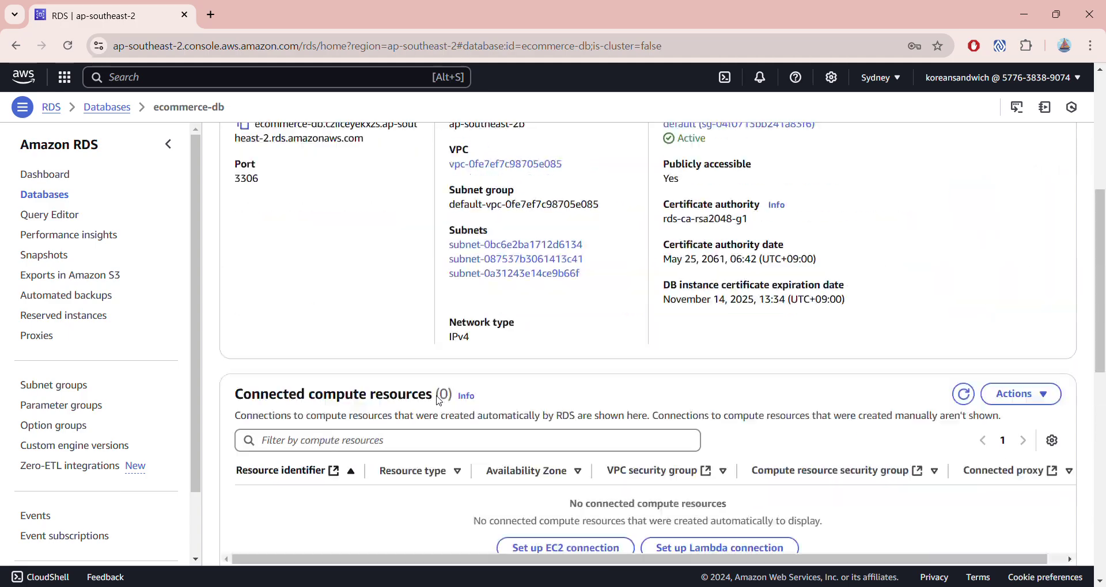
{"action": "scroll", "coordinate": [390, 257], "scroll_direction": "down", "scroll_amount": 1}
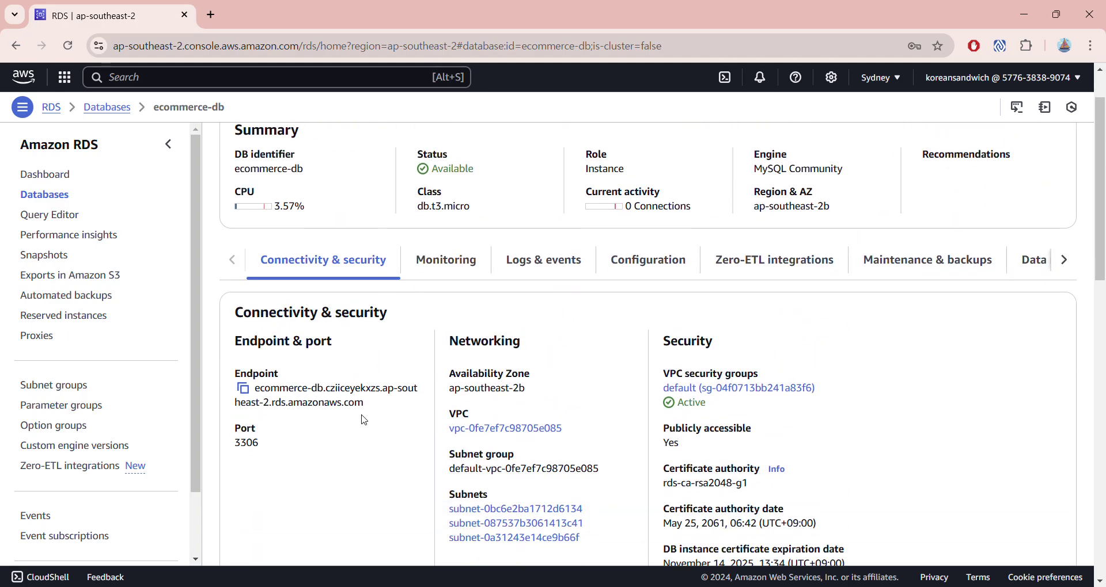
{"action": "scroll", "coordinate": [364, 420], "scroll_direction": "down", "scroll_amount": 1}
{"action": "scroll", "coordinate": [364, 420], "scroll_direction": "down", "scroll_amount": 4}
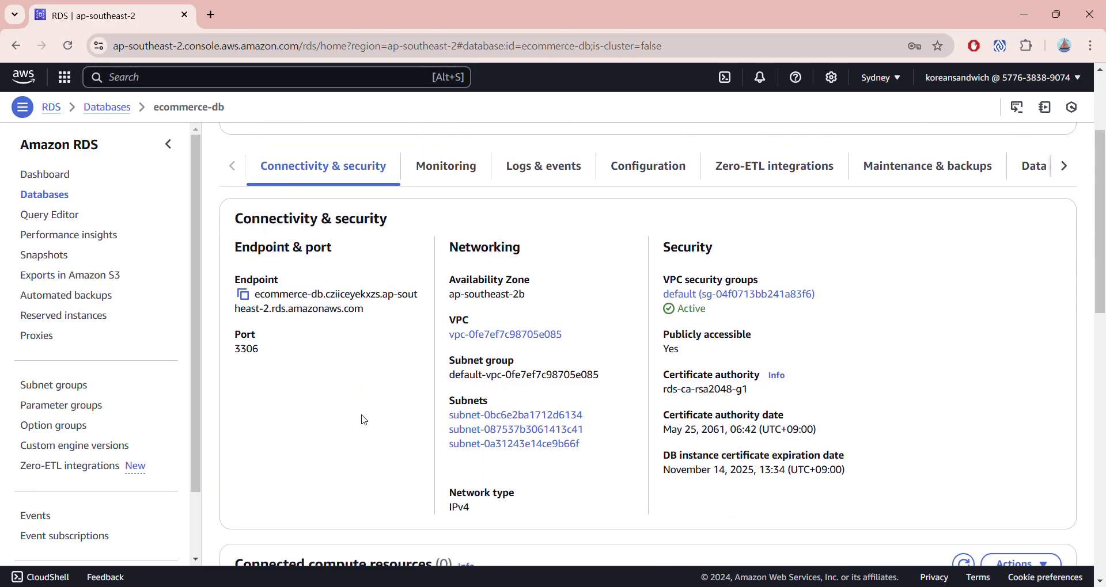
{"action": "key", "text": "alt+Tab"}
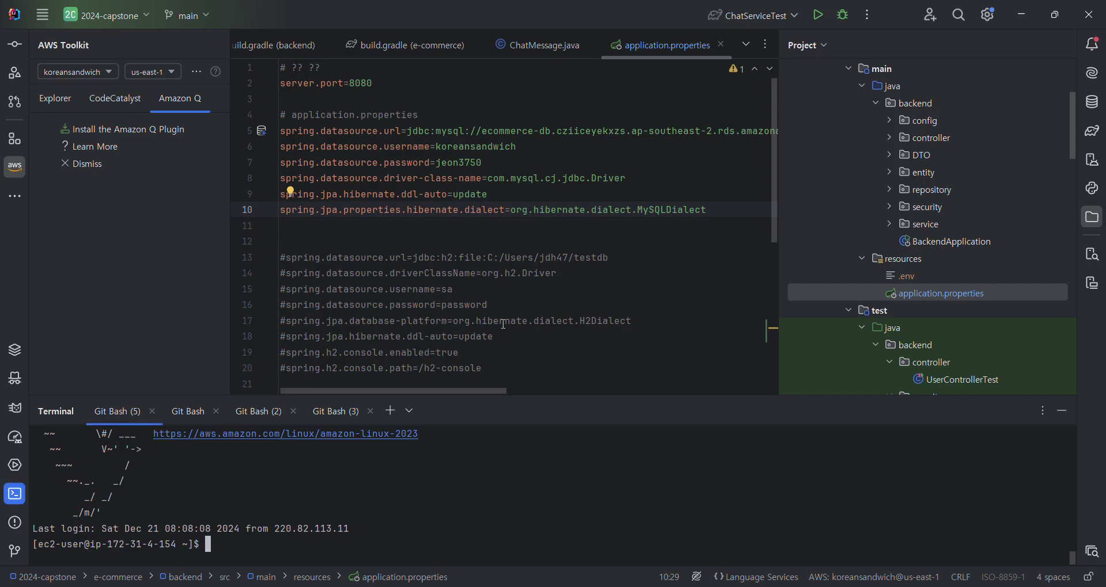
{"action": "left_click", "coordinate": [488, 221]}
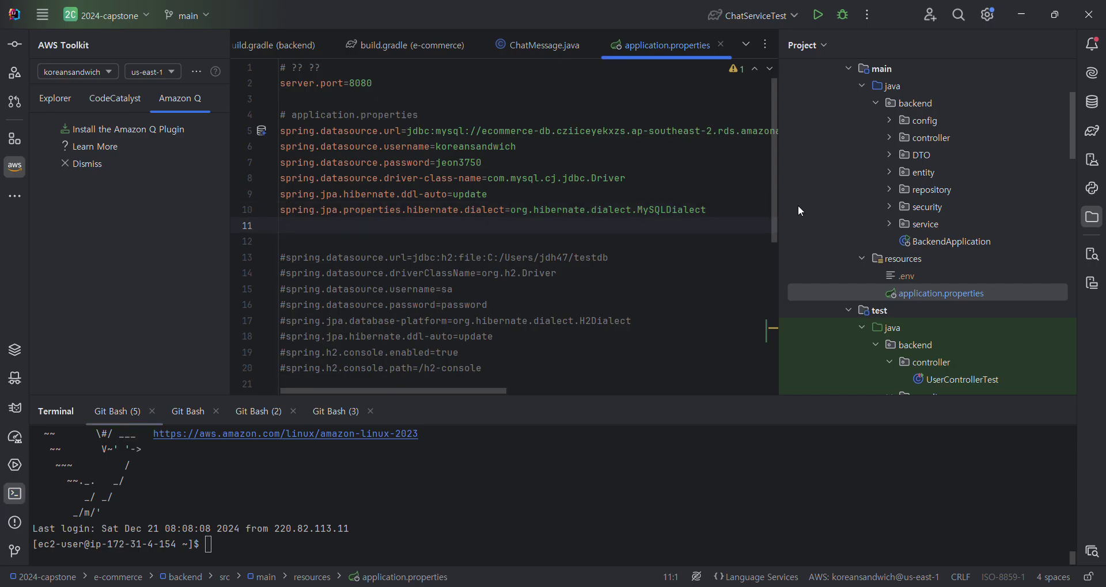
{"action": "scroll", "coordinate": [916, 219], "scroll_direction": "up", "scroll_amount": 5}
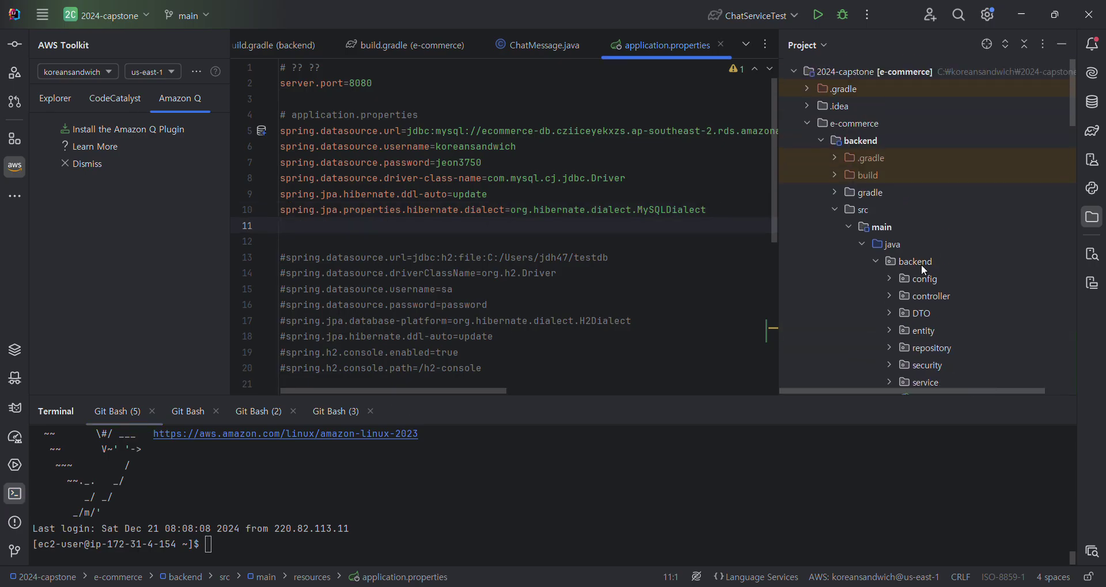
{"action": "scroll", "coordinate": [922, 267], "scroll_direction": "down", "scroll_amount": 9}
{"action": "scroll", "coordinate": [923, 270], "scroll_direction": "down", "scroll_amount": 15}
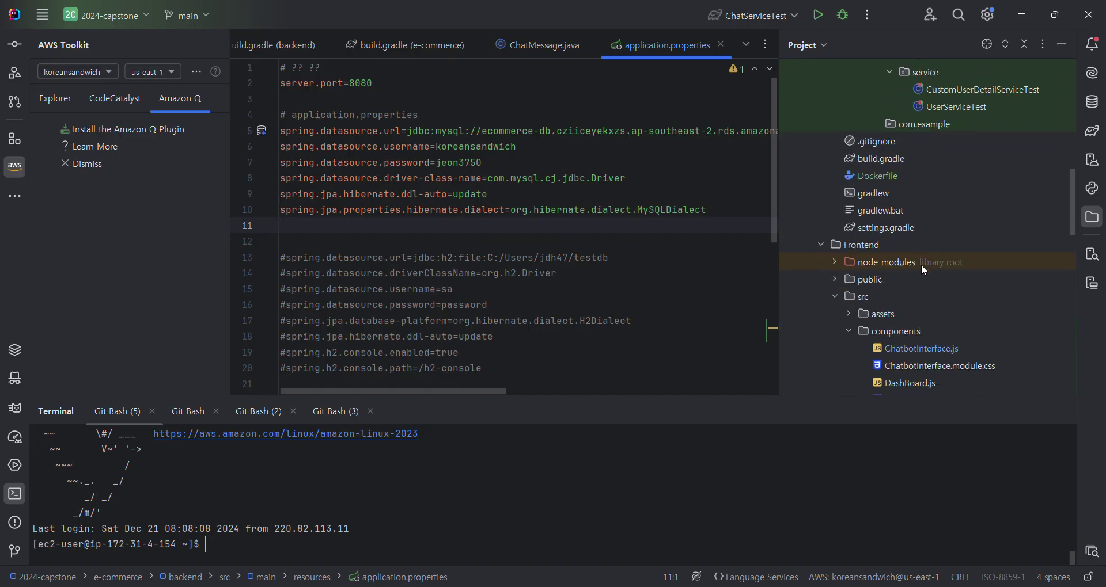
{"action": "scroll", "coordinate": [923, 270], "scroll_direction": "up", "scroll_amount": 12}
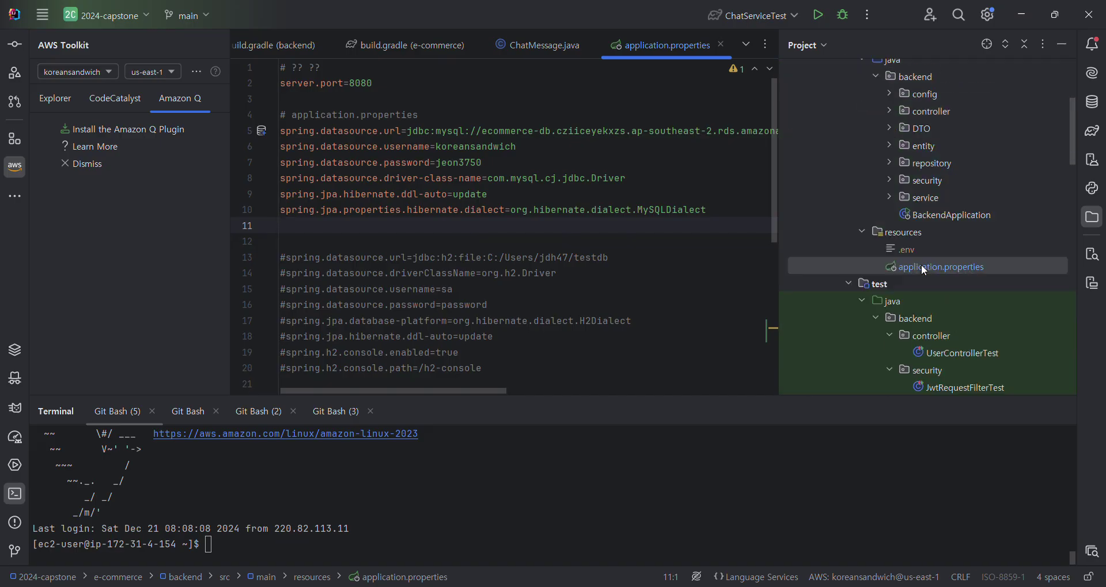
{"action": "scroll", "coordinate": [923, 270], "scroll_direction": "down", "scroll_amount": 3}
{"action": "scroll", "coordinate": [923, 269], "scroll_direction": "down", "scroll_amount": 1}
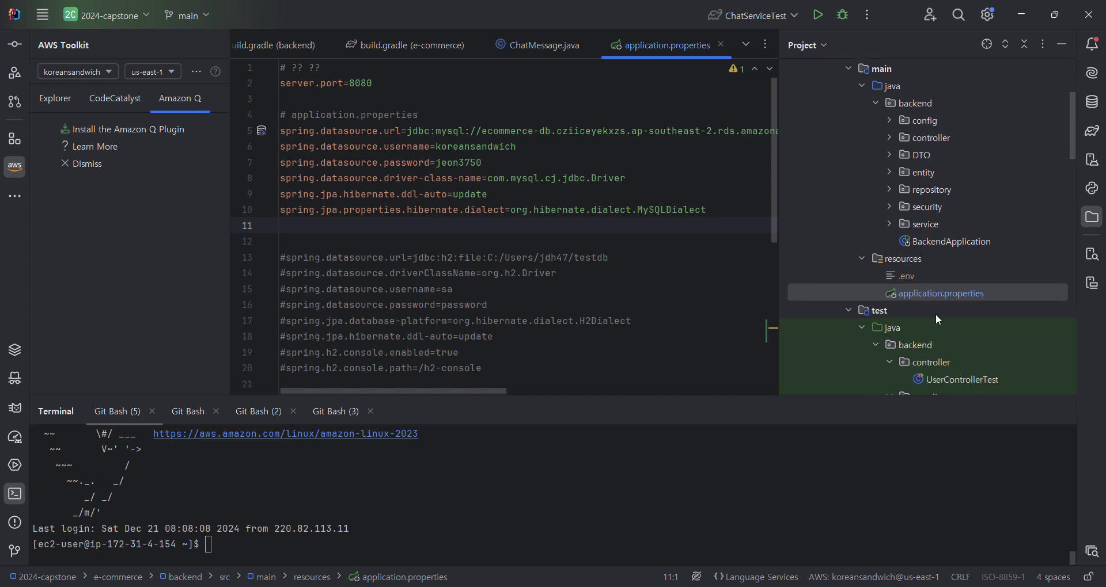
{"action": "left_click", "coordinate": [952, 295]}
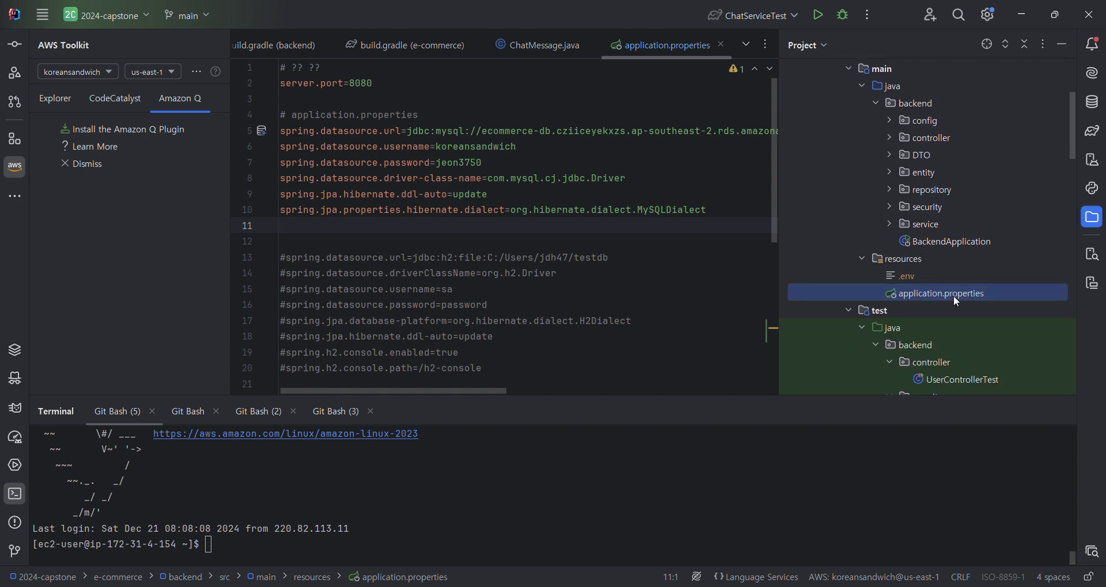
{"action": "left_click", "coordinate": [512, 146]}
{"action": "left_click", "coordinate": [432, 180]}
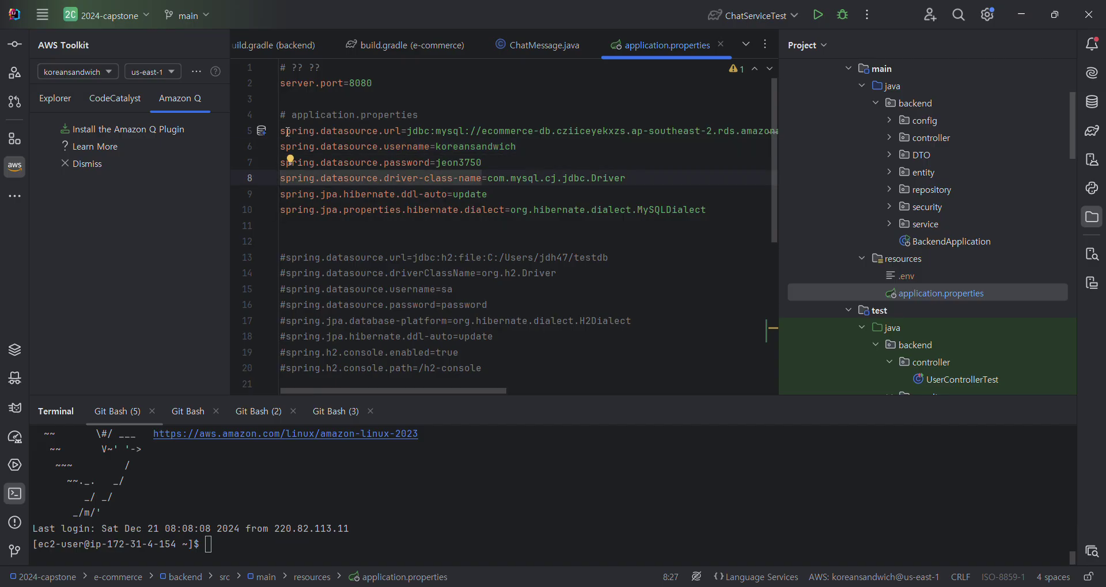
{"action": "left_click_drag", "start_coordinate": [282, 131], "coordinate": [763, 129]}
{"action": "left_click", "coordinate": [468, 135]}
{"action": "scroll", "coordinate": [469, 136], "scroll_direction": "right", "scroll_amount": 2}
{"action": "left_click", "coordinate": [698, 128]}
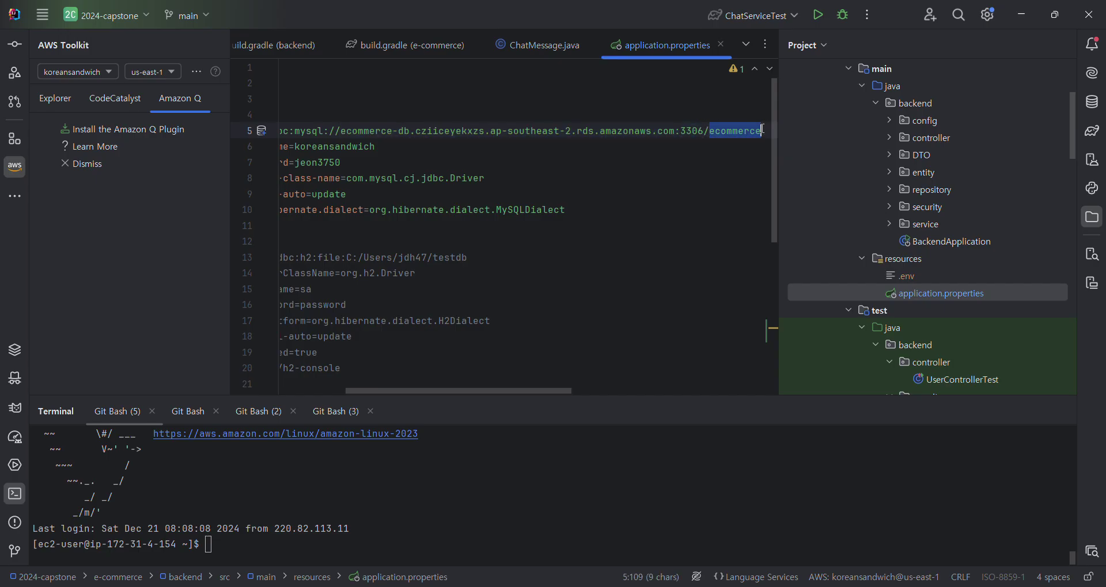
{"action": "left_click", "coordinate": [755, 130]}
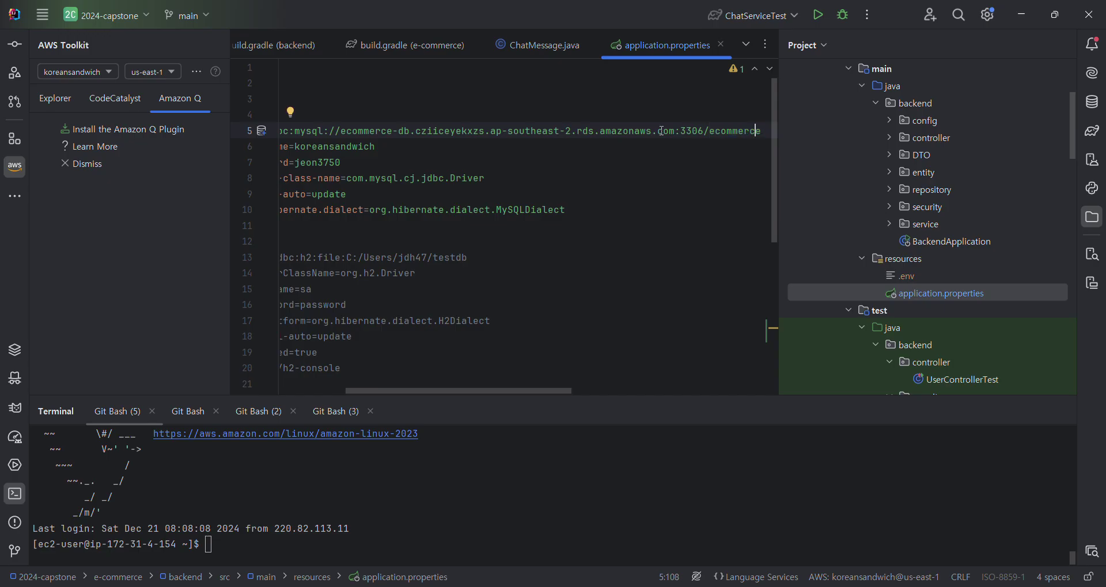
{"action": "scroll", "coordinate": [585, 155], "scroll_direction": "left", "scroll_amount": 2}
{"action": "scroll", "coordinate": [585, 155], "scroll_direction": "left", "scroll_amount": 4}
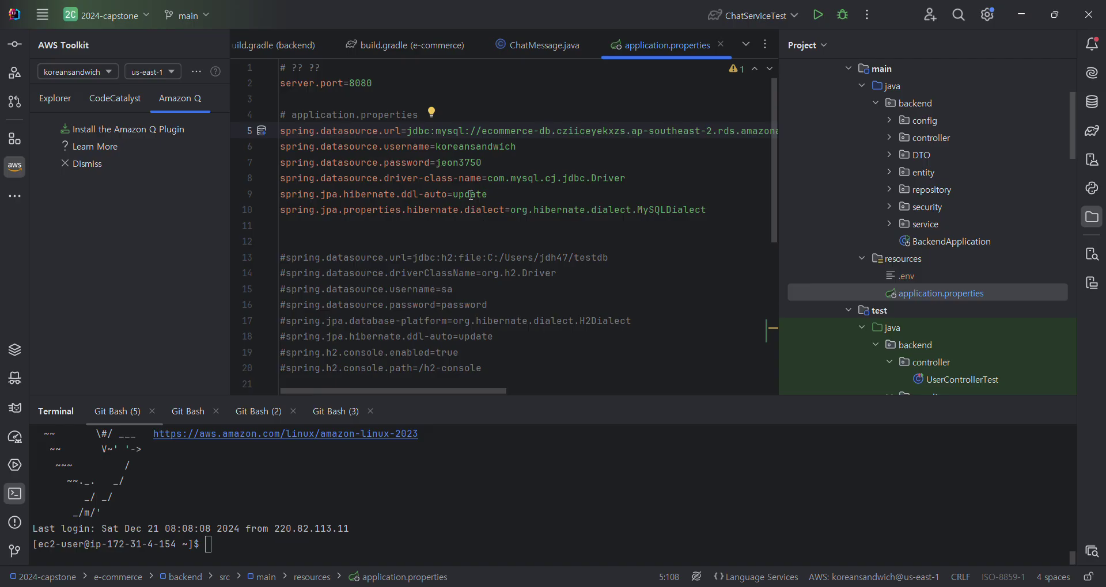
{"action": "mouse_move", "coordinate": [471, 195]}
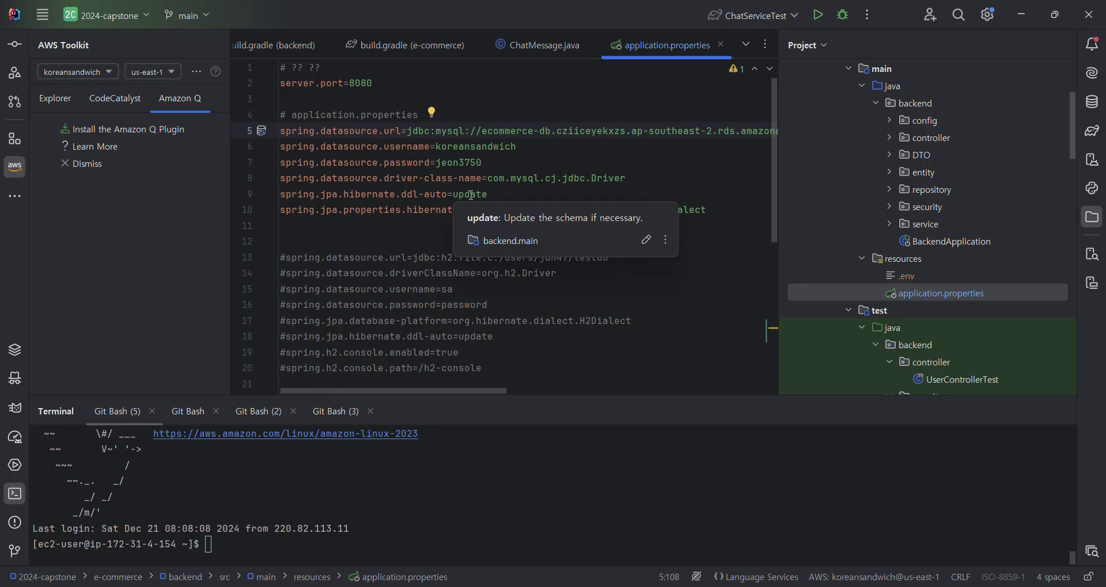
Paste the mysql -h ecommerce-db -P 3306 connection command into the EC2 terminal and run it.
{"action": "left_click", "coordinate": [378, 535]}
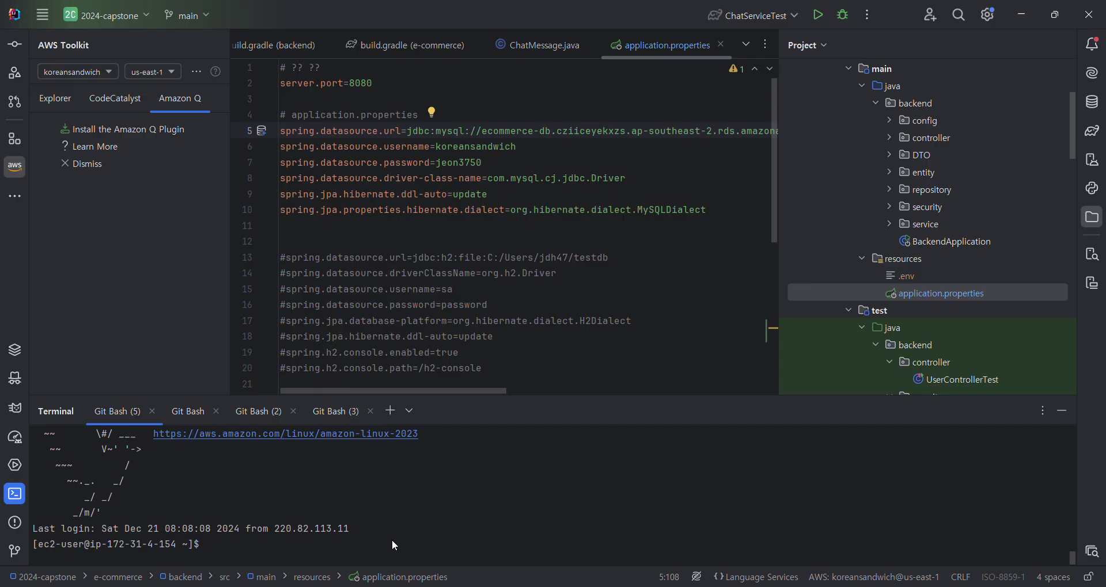
{"action": "type", "text": "mysql -h ecommerce-db.cziiceyekxzs.ap-southeast-2.rds.amazonaws.com -P 3306 -u koreansandwich -p"}
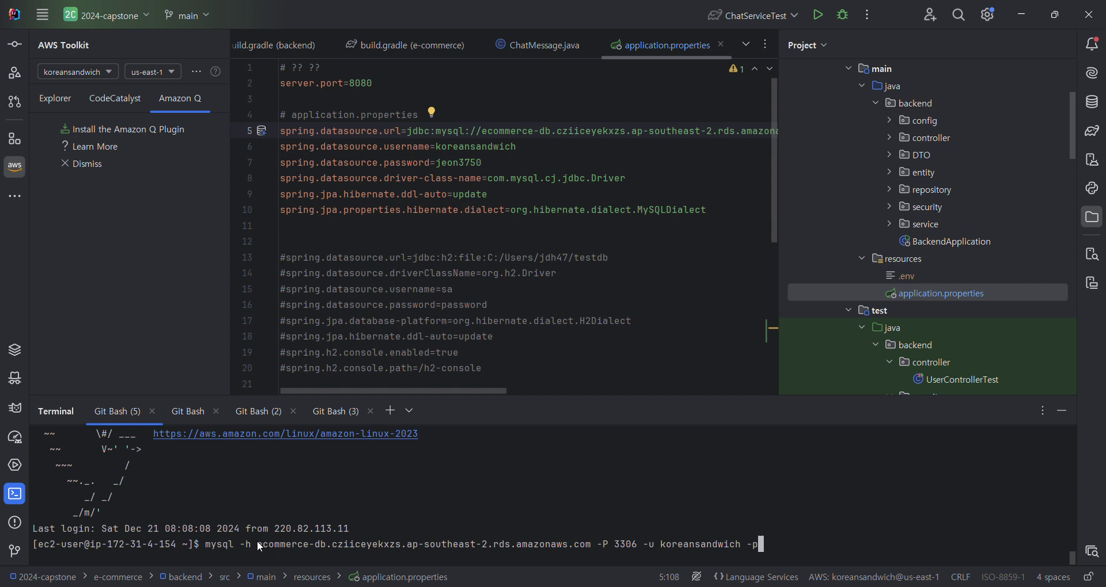
{"action": "left_click_drag", "start_coordinate": [257, 545], "coordinate": [607, 547]}
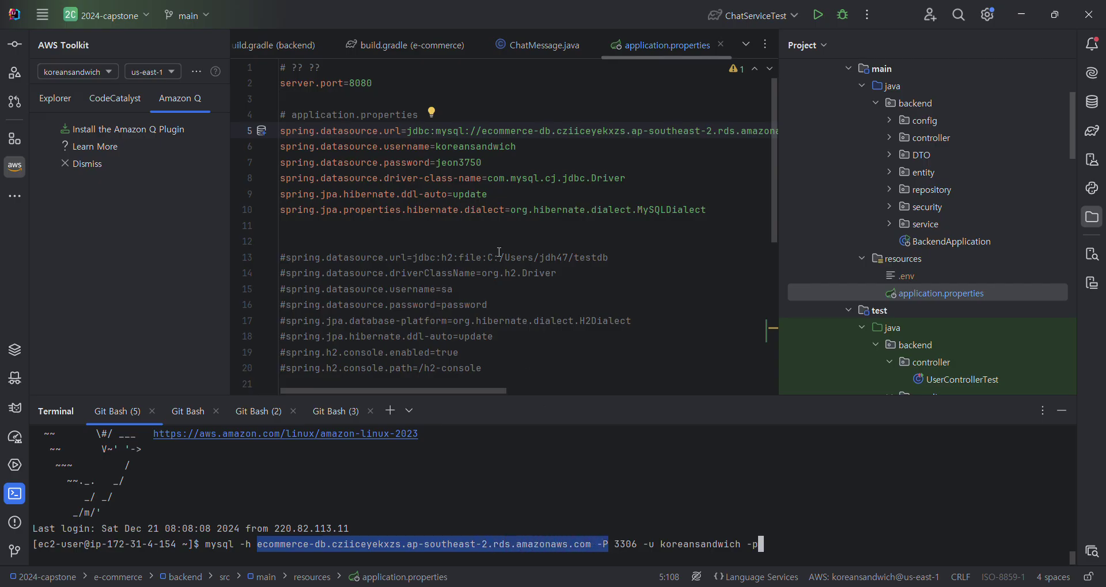
{"action": "scroll", "coordinate": [481, 117], "scroll_direction": "right", "scroll_amount": 5}
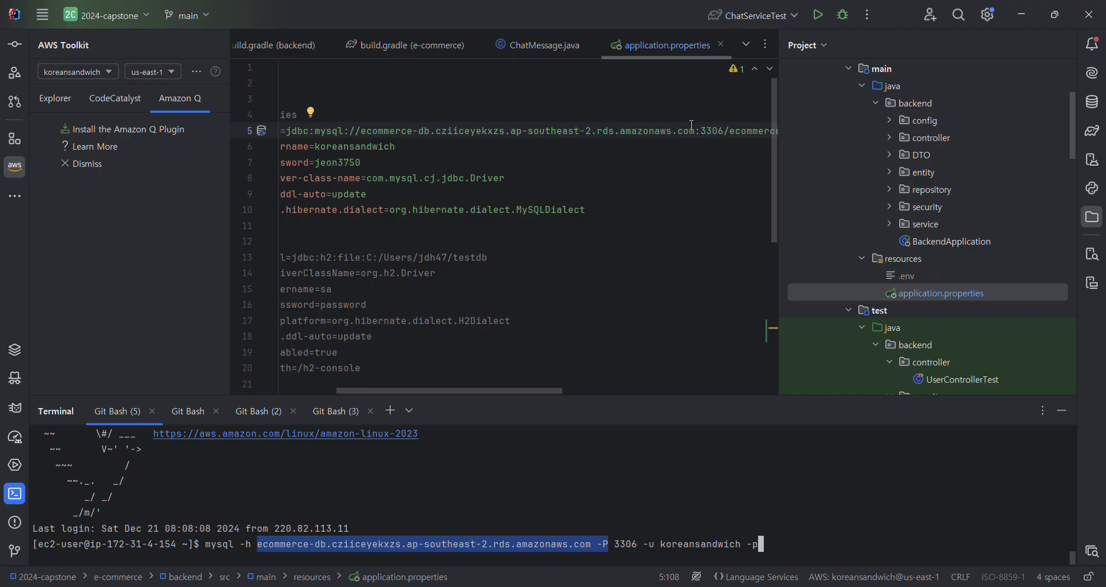
{"action": "scroll", "coordinate": [511, 159], "scroll_direction": "left", "scroll_amount": 5}
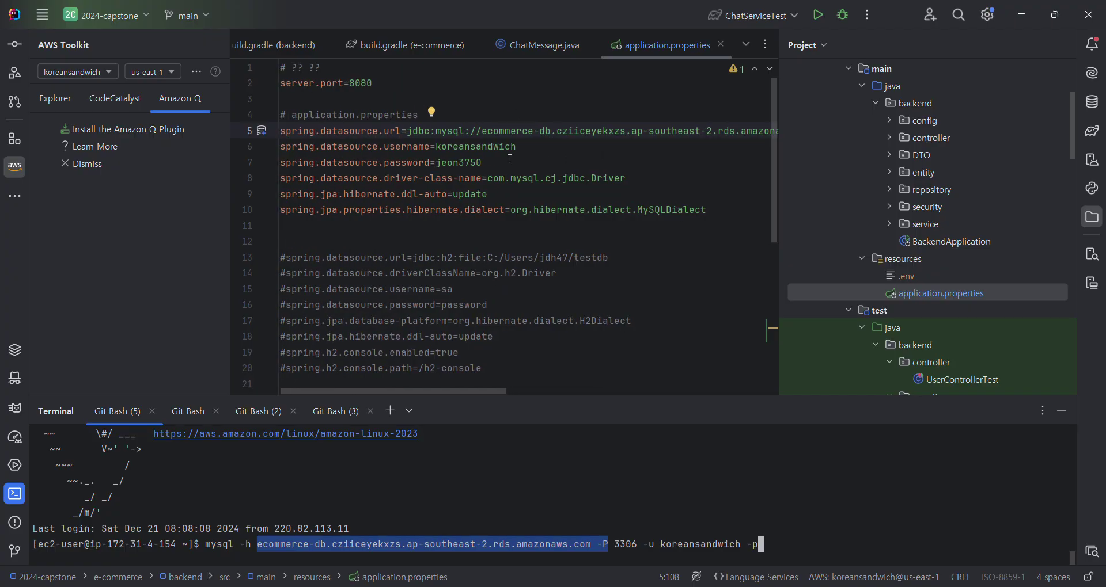
{"action": "left_click", "coordinate": [620, 550]}
{"action": "left_click_drag", "start_coordinate": [620, 550], "coordinate": [767, 543]}
{"action": "left_click", "coordinate": [767, 544]}
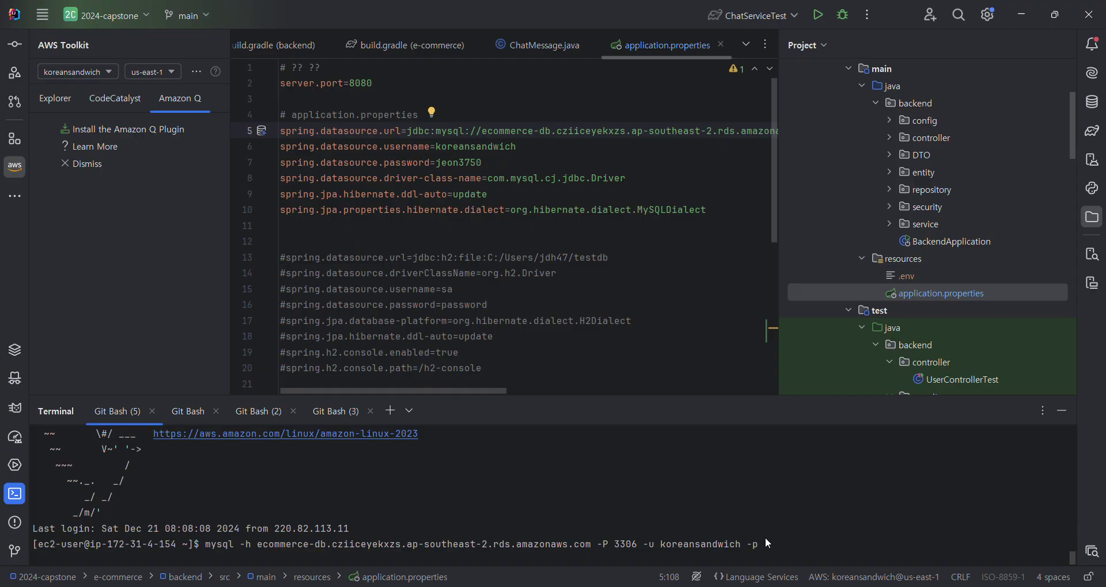
{"action": "key", "text": "Return"}
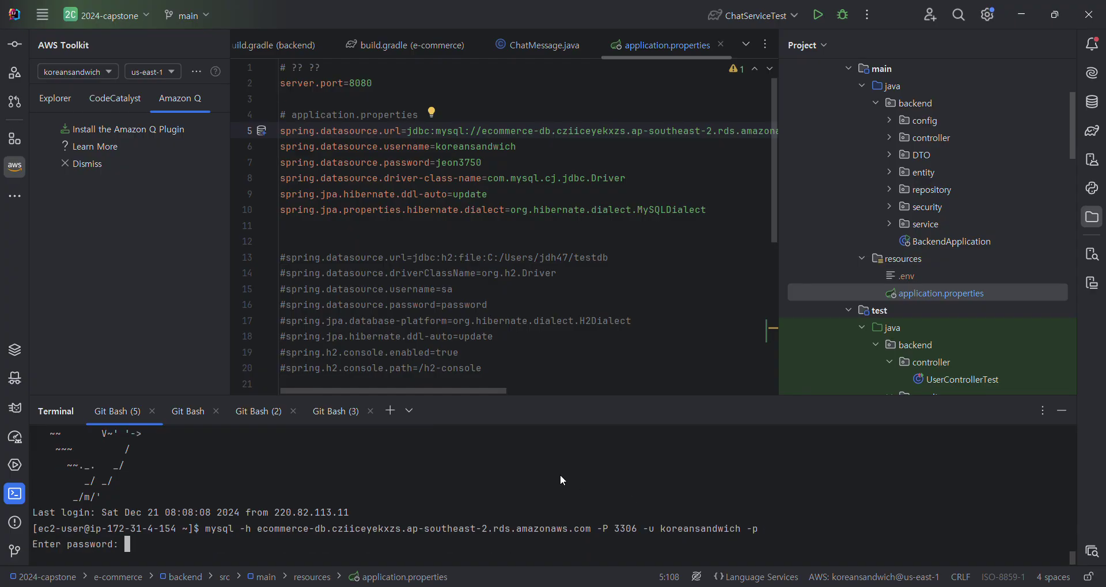
Enter the database password, rerunning the command until the mysql> prompt appears.
{"action": "key", "text": "Return"}
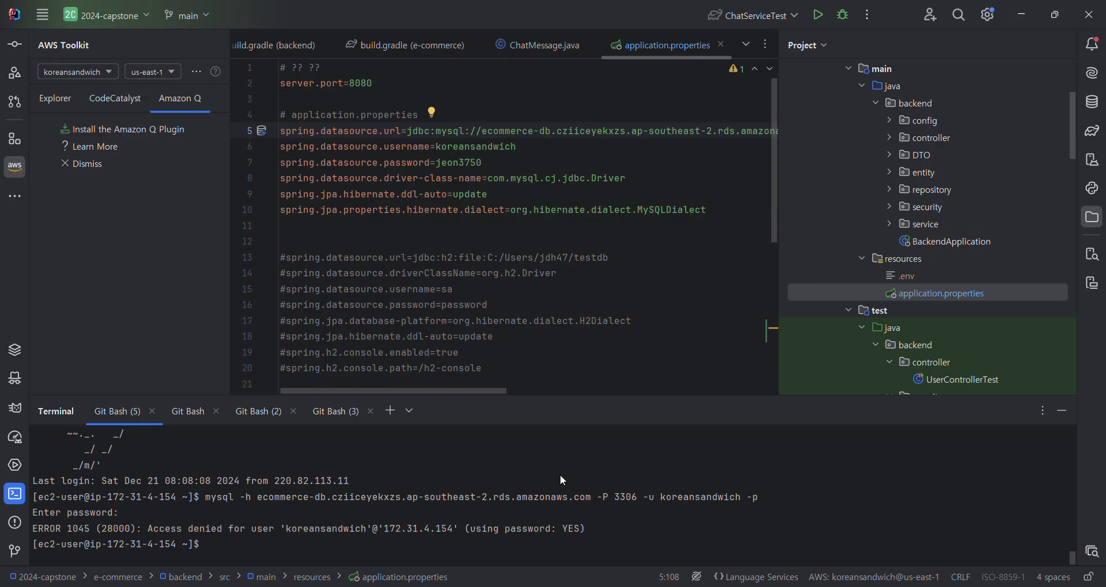
{"action": "key", "text": "Return"}
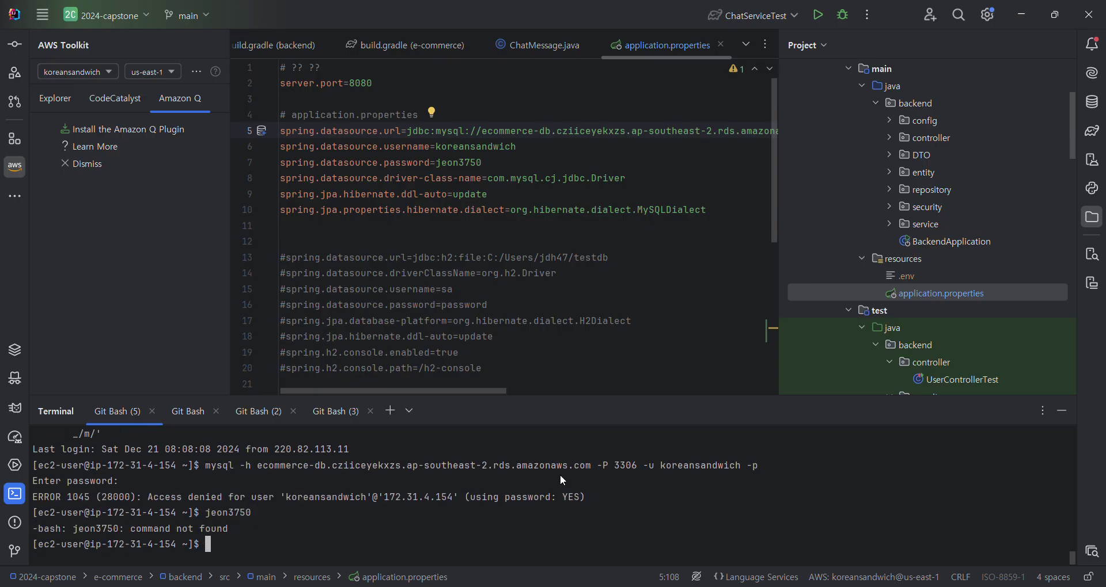
{"action": "key", "text": "Up"}
{"action": "key", "text": "Up"}
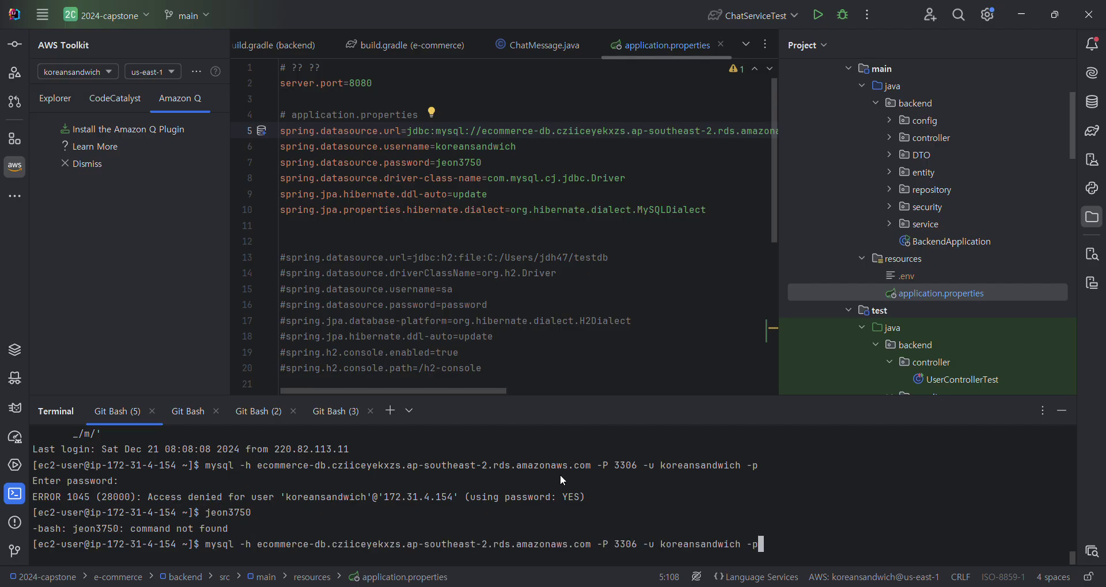
{"action": "key", "text": "Return"}
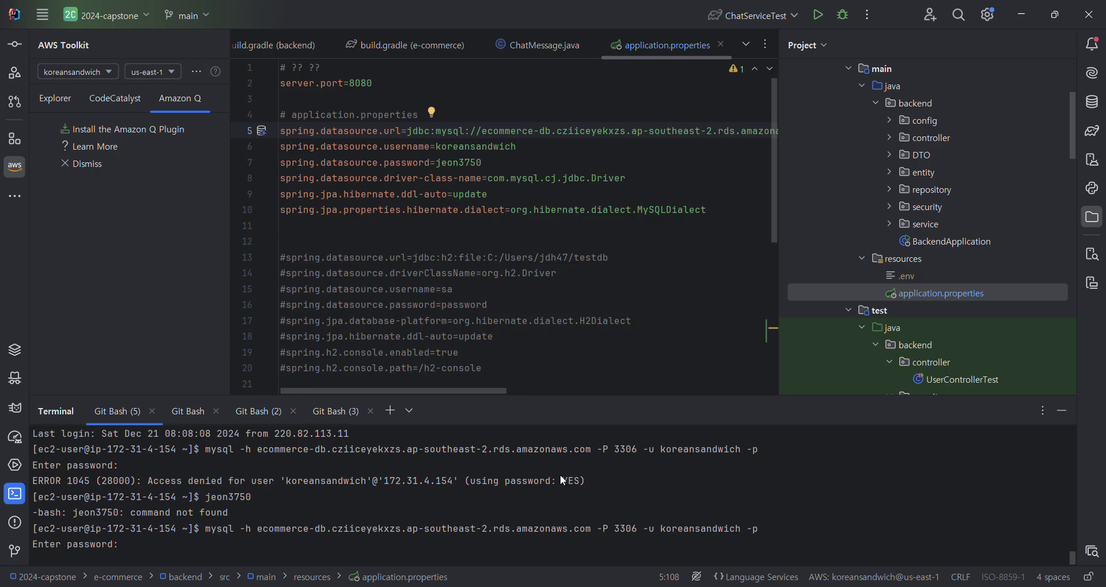
{"action": "key", "text": "Return"}
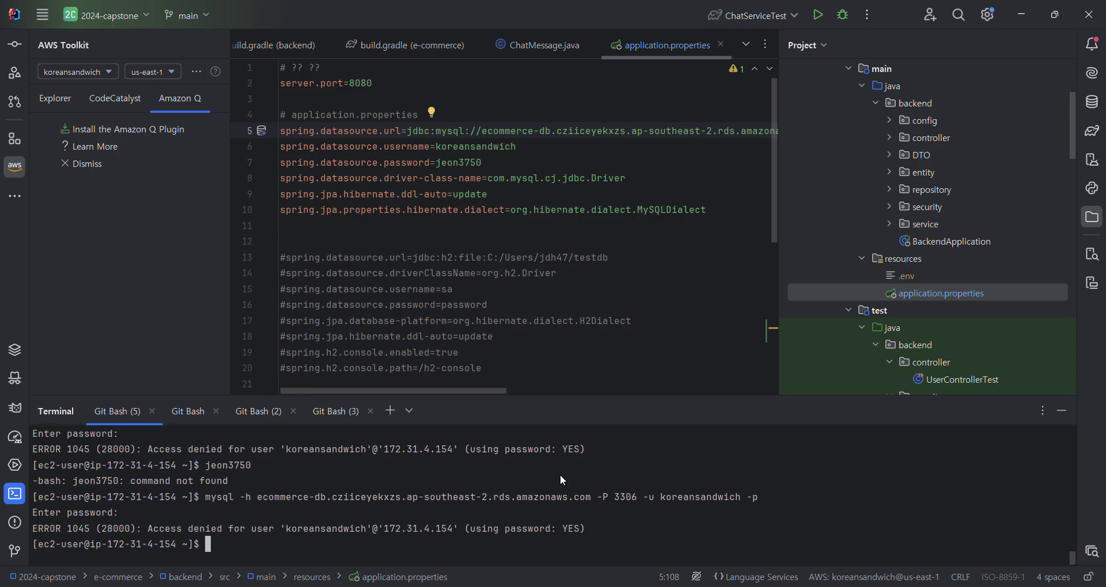
{"action": "key", "text": "Up"}
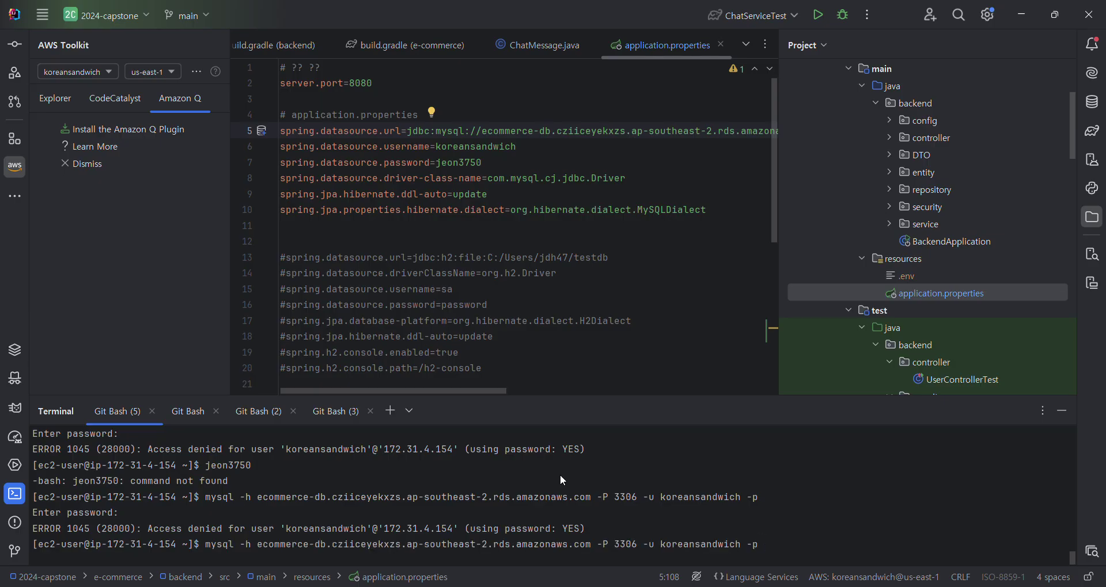
{"action": "key", "text": "Return"}
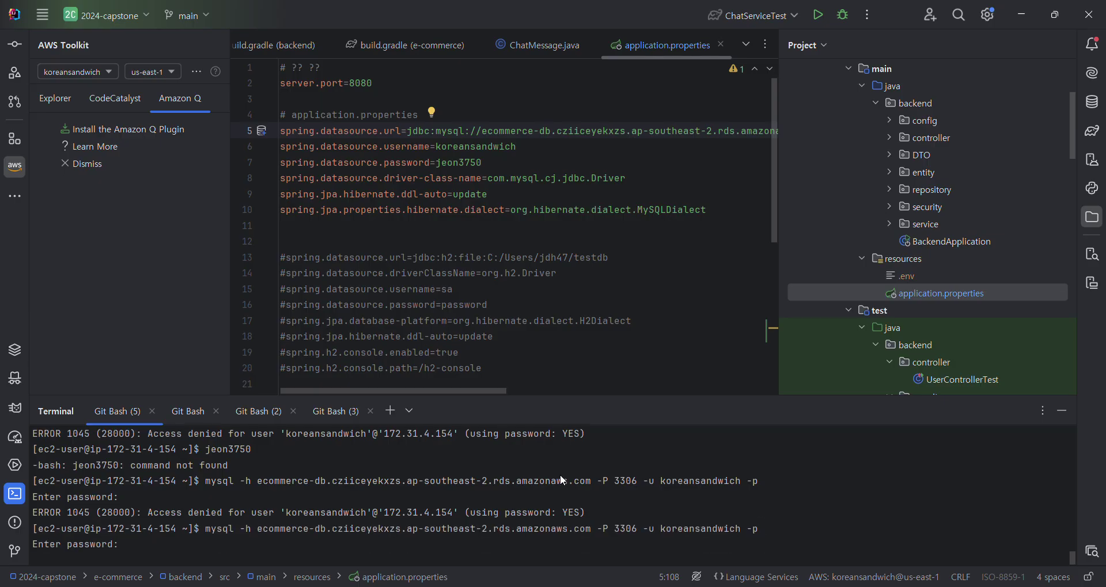
{"action": "key", "text": "Return"}
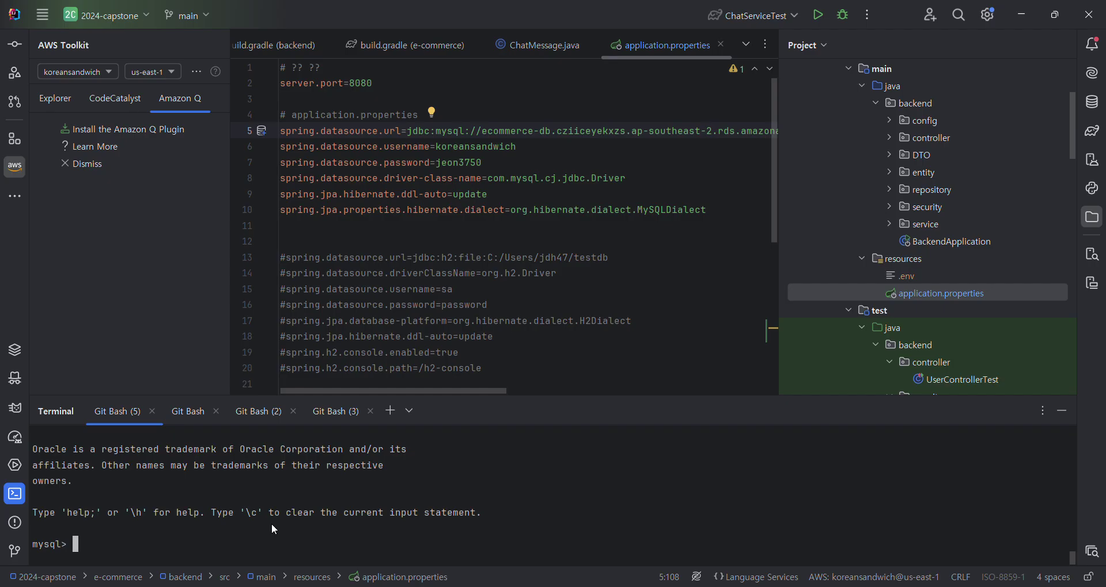
Run 'use ecommerce' and 'show tables;' to list the database's 13 tables.
{"action": "type", "text": "use ecommerce"}
{"action": "key", "text": "Return"}
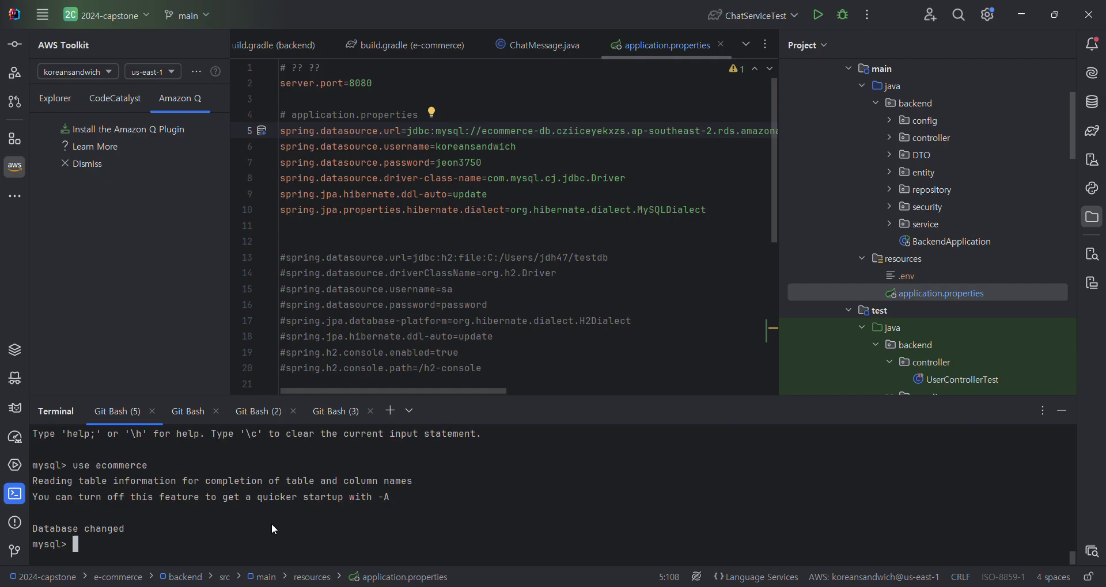
{"action": "type", "text": "show tables;"}
{"action": "key", "text": "Return"}
{"action": "scroll", "coordinate": [133, 482], "scroll_direction": "up", "scroll_amount": 5}
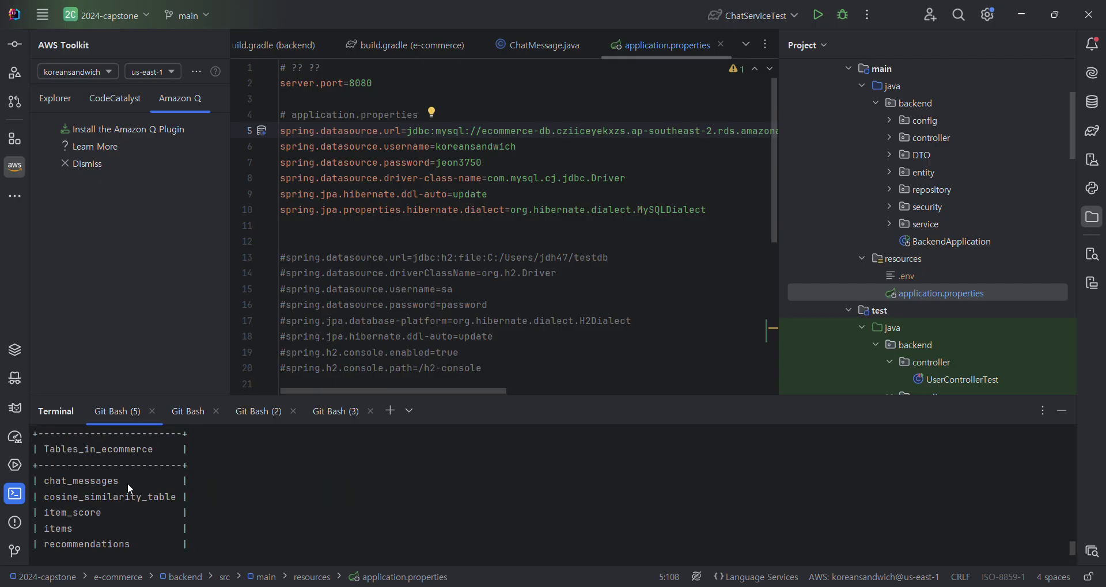
{"action": "scroll", "coordinate": [126, 482], "scroll_direction": "down", "scroll_amount": 5}
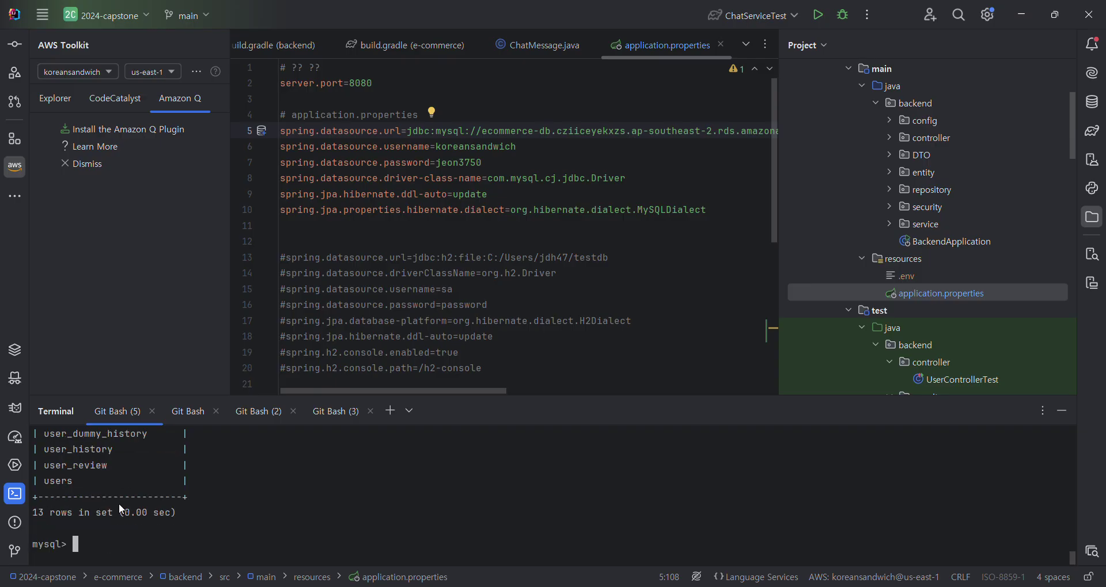
Run 'select * from users;' and read the 5 returned rows.
{"action": "type", "text": "lect * from users;"}
{"action": "key", "text": "Return"}
{"action": "scroll", "coordinate": [130, 503], "scroll_direction": "up", "scroll_amount": 3}
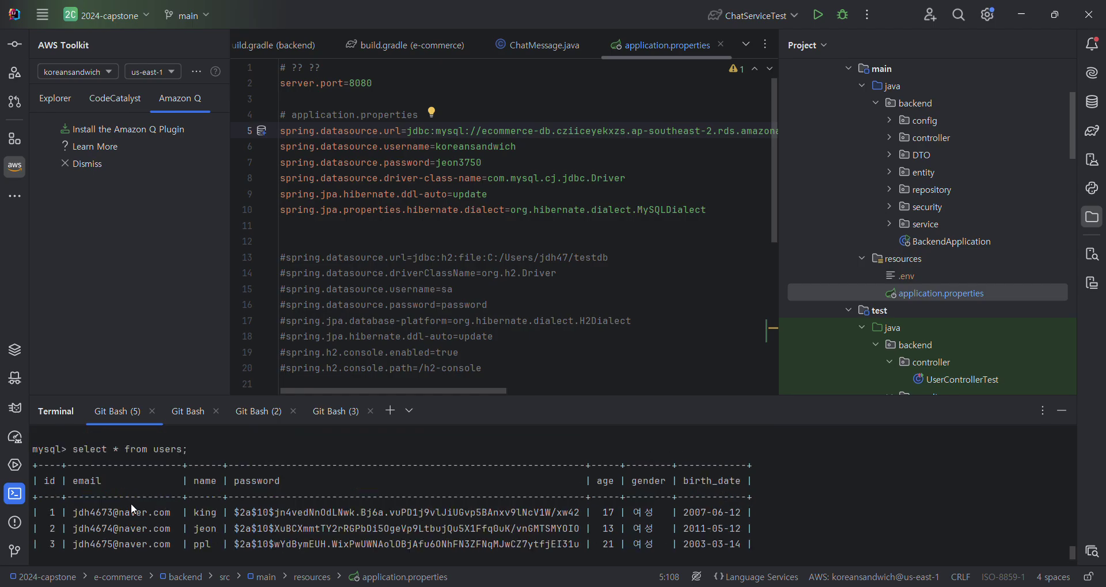
{"action": "scroll", "coordinate": [130, 503], "scroll_direction": "down", "scroll_amount": 1}
{"action": "scroll", "coordinate": [130, 504], "scroll_direction": "down", "scroll_amount": 2}
{"action": "scroll", "coordinate": [130, 503], "scroll_direction": "up", "scroll_amount": 2}
{"action": "scroll", "coordinate": [130, 504], "scroll_direction": "down", "scroll_amount": 2}
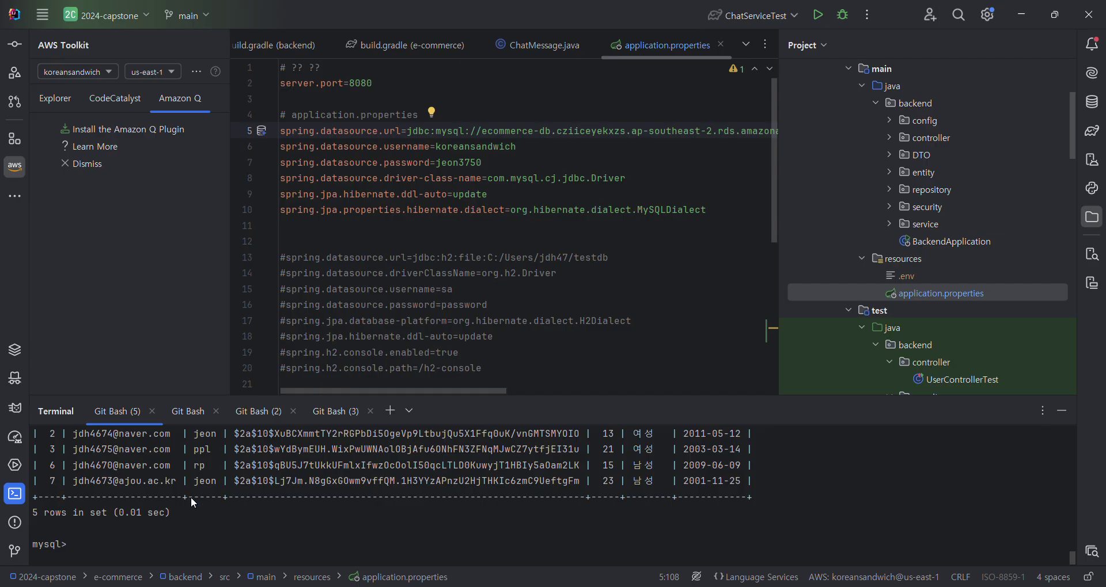
Switch back to Chrome's ecommerce-db details page and scroll to the top.
{"action": "left_click", "coordinate": [441, 277]}
{"action": "key", "text": "alt+Tab"}
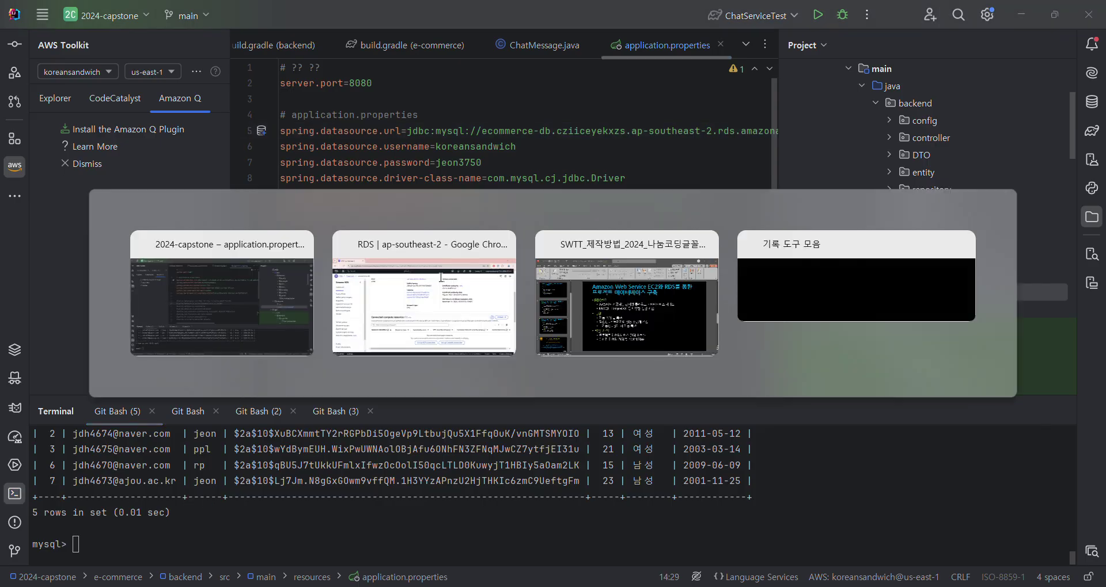
{"action": "key", "text": "Escape"}
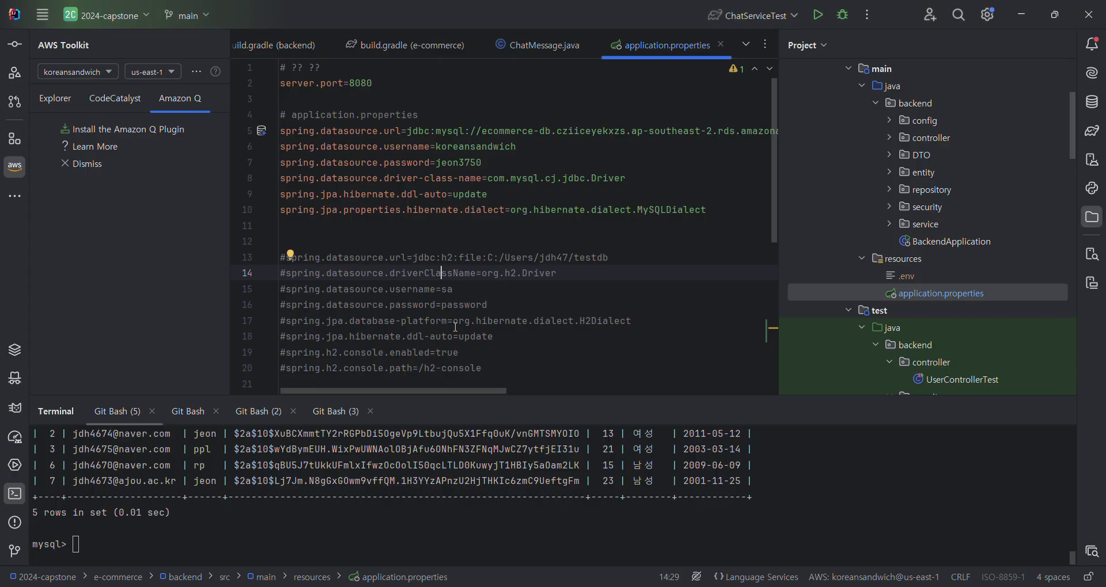
{"action": "key", "text": "alt+Tab"}
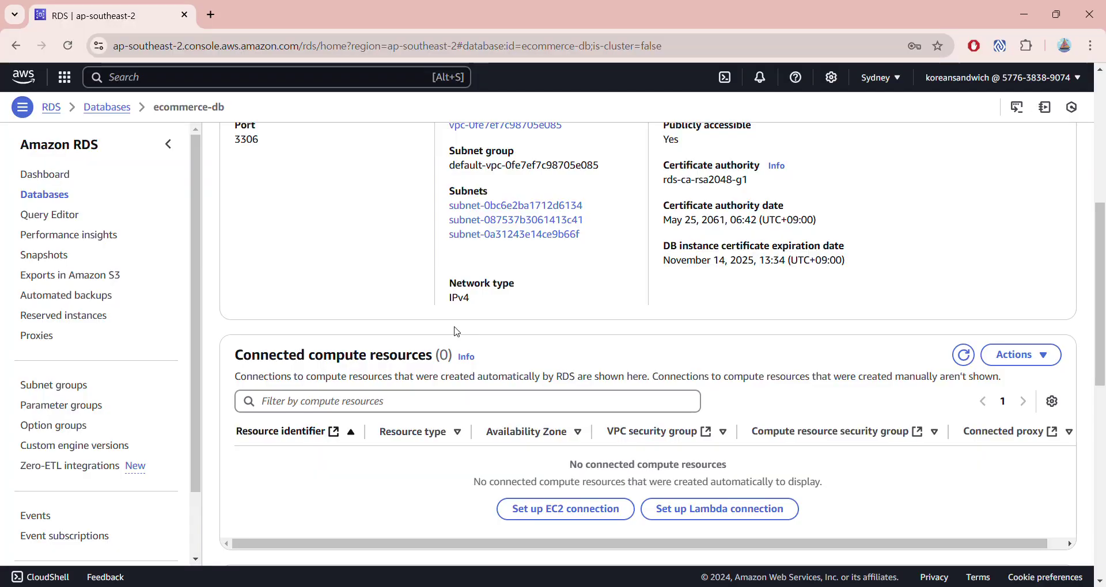
{"action": "scroll", "coordinate": [328, 237], "scroll_direction": "up", "scroll_amount": 5}
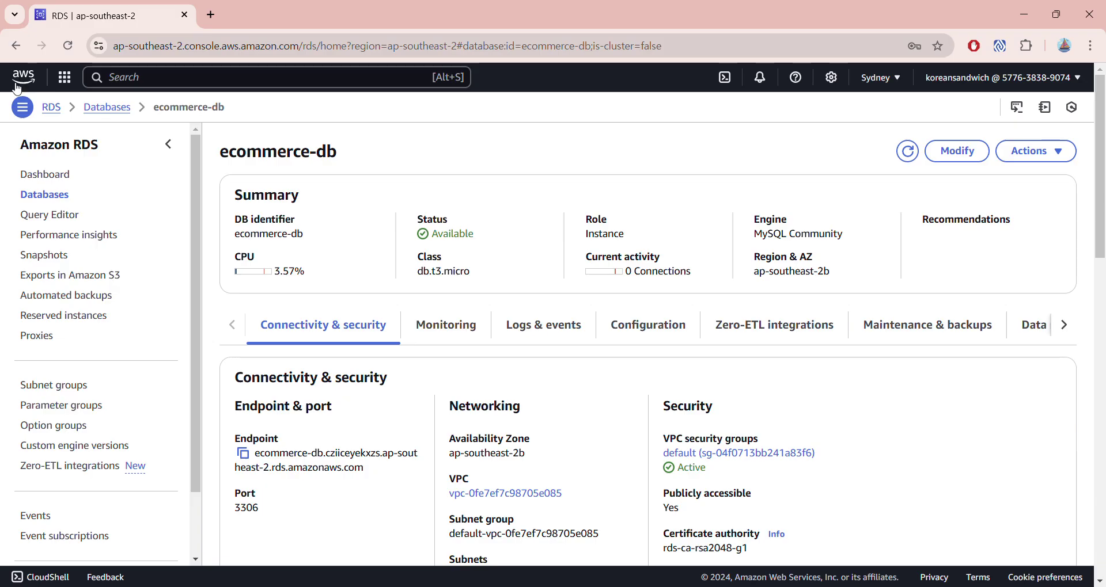
Search the AWS services for 's3' and open the S3 console.
{"action": "left_click", "coordinate": [151, 80]}
{"action": "type", "text": "s3"}
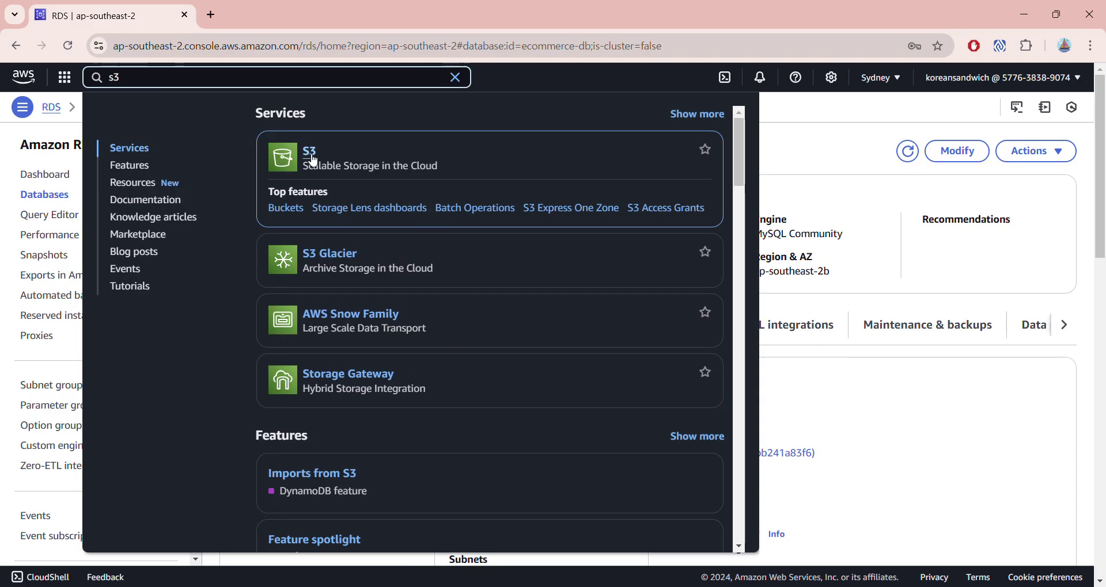
{"action": "left_click", "coordinate": [313, 157]}
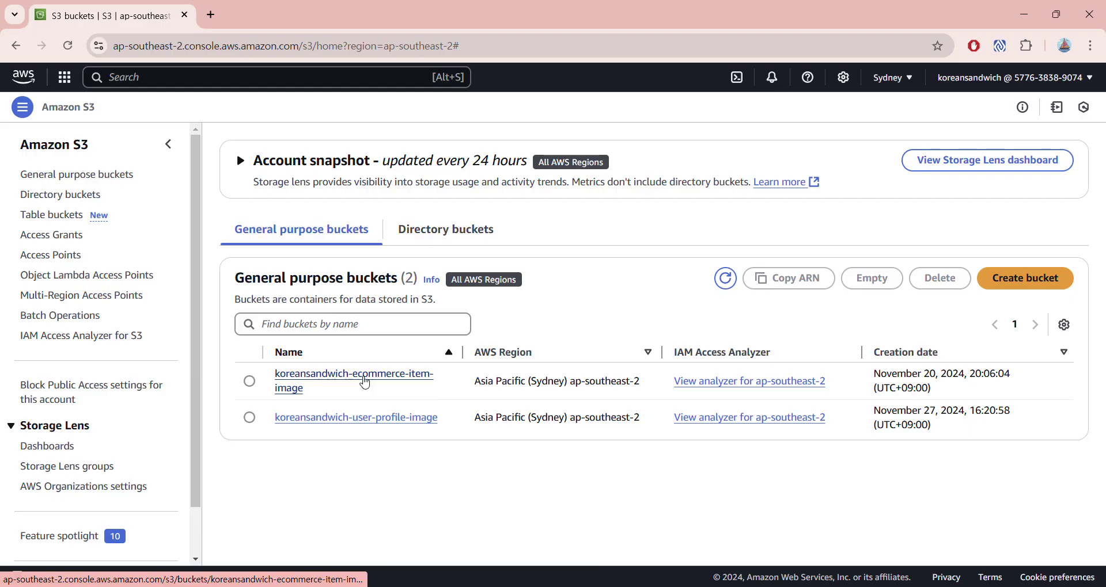
Open the ecommerce item-image bucket and the cute-profile-image.png object.
{"action": "left_click", "coordinate": [365, 382]}
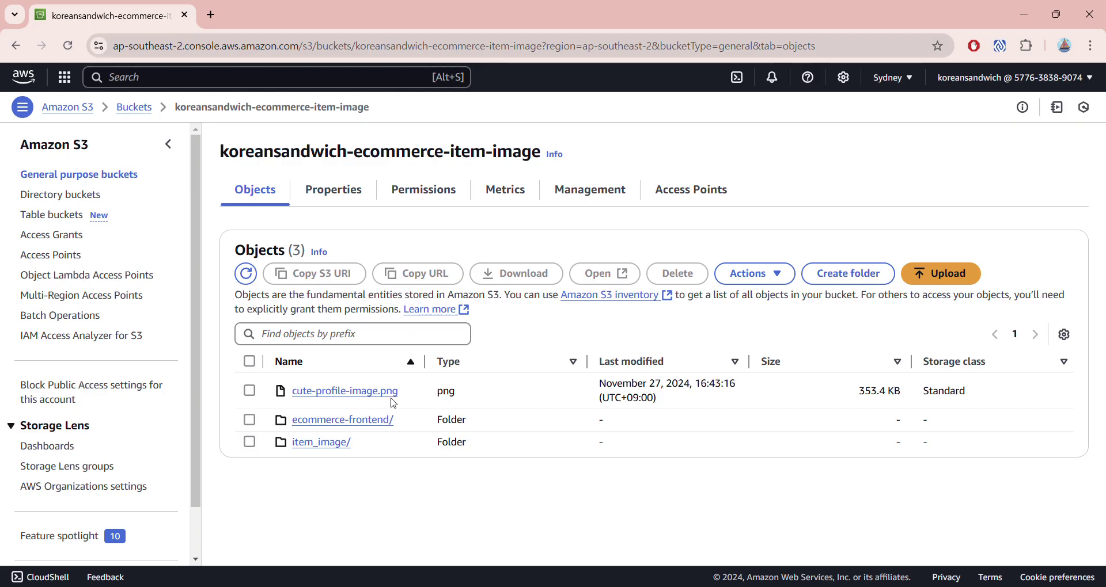
{"action": "left_click", "coordinate": [137, 109]}
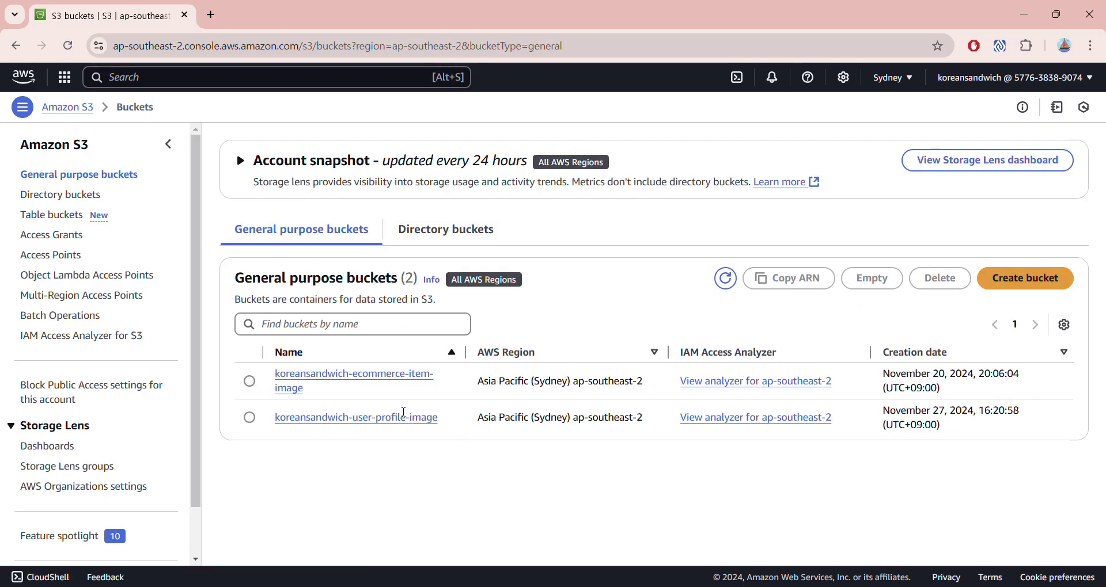
{"action": "left_click", "coordinate": [344, 379]}
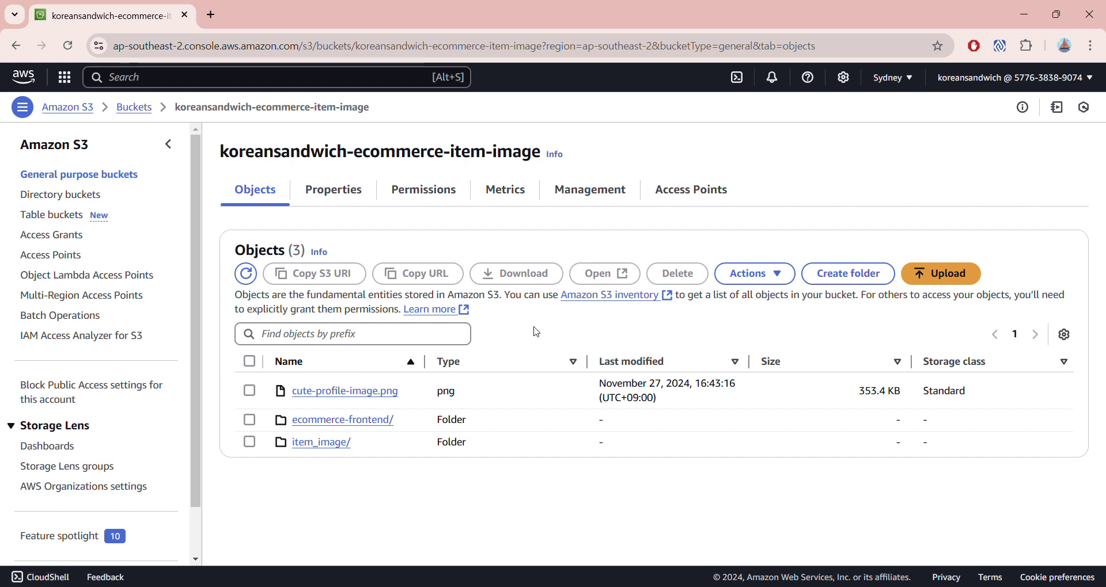
{"action": "left_click", "coordinate": [385, 386]}
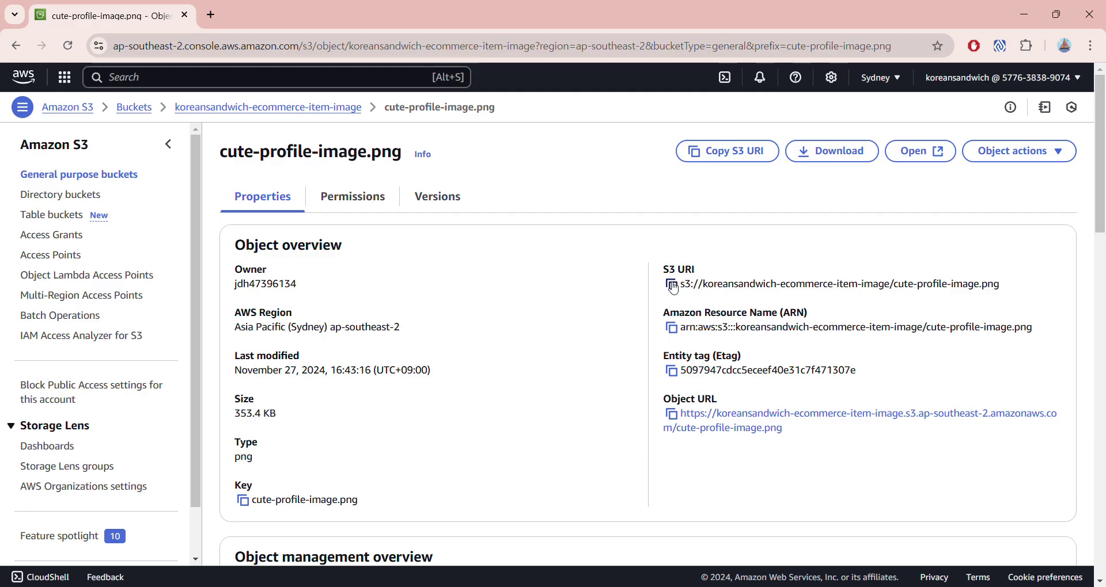
Inspect the object's S3 URI and review its Properties page.
{"action": "left_click_drag", "start_coordinate": [685, 285], "coordinate": [1020, 289]}
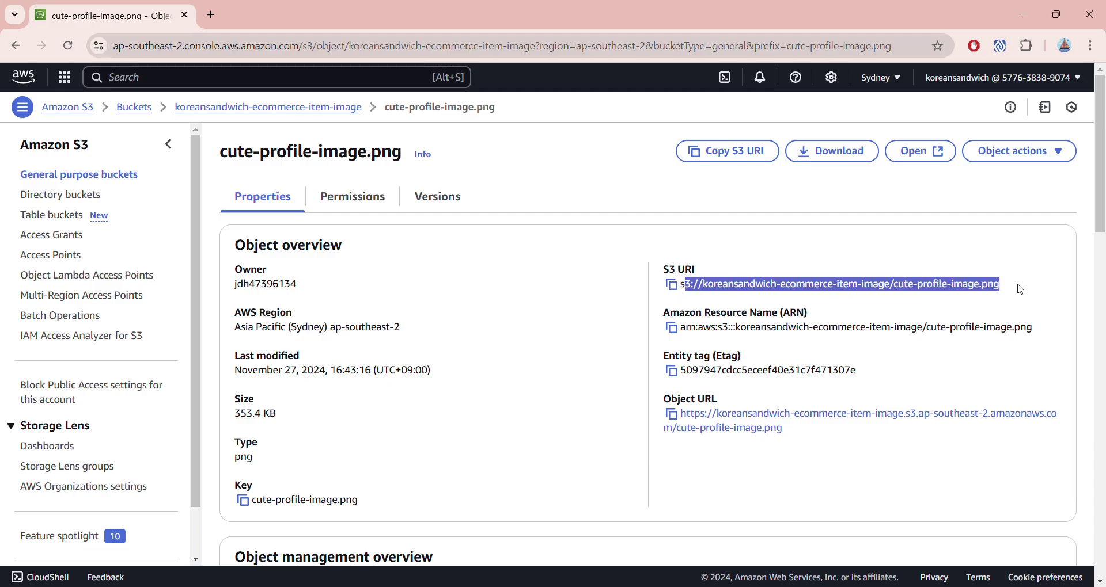
{"action": "left_click", "coordinate": [1035, 289]}
{"action": "scroll", "coordinate": [611, 354], "scroll_direction": "down", "scroll_amount": 10}
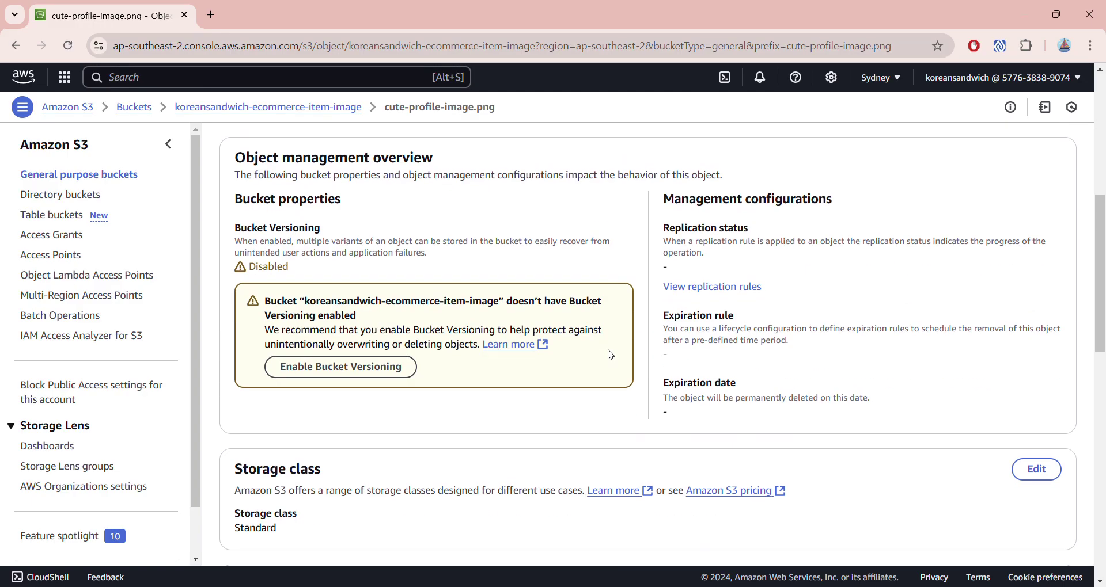
{"action": "scroll", "coordinate": [612, 370], "scroll_direction": "up", "scroll_amount": 2}
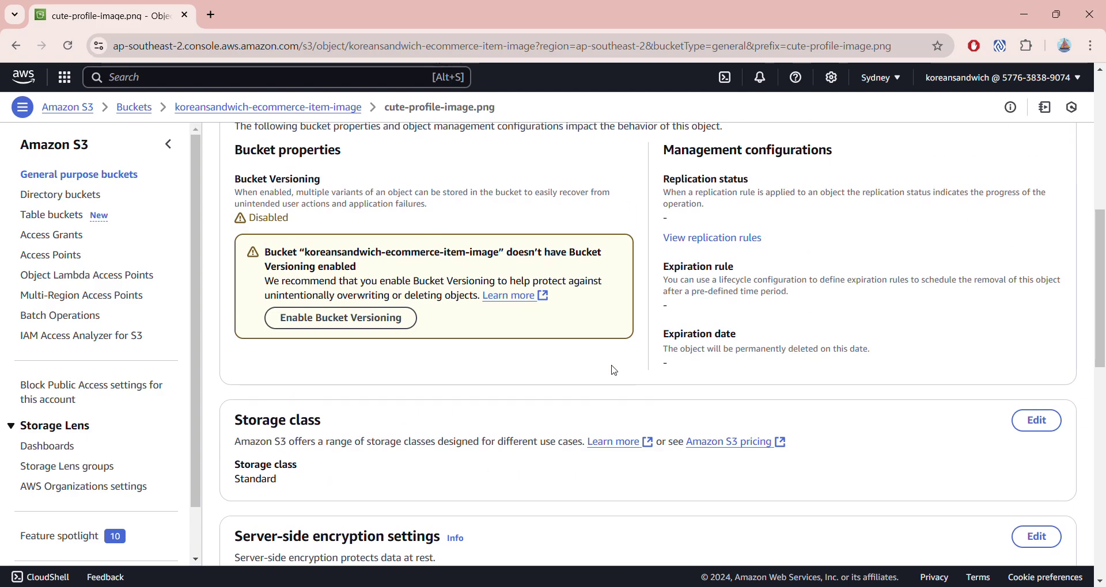
{"action": "scroll", "coordinate": [665, 308], "scroll_direction": "down", "scroll_amount": 9}
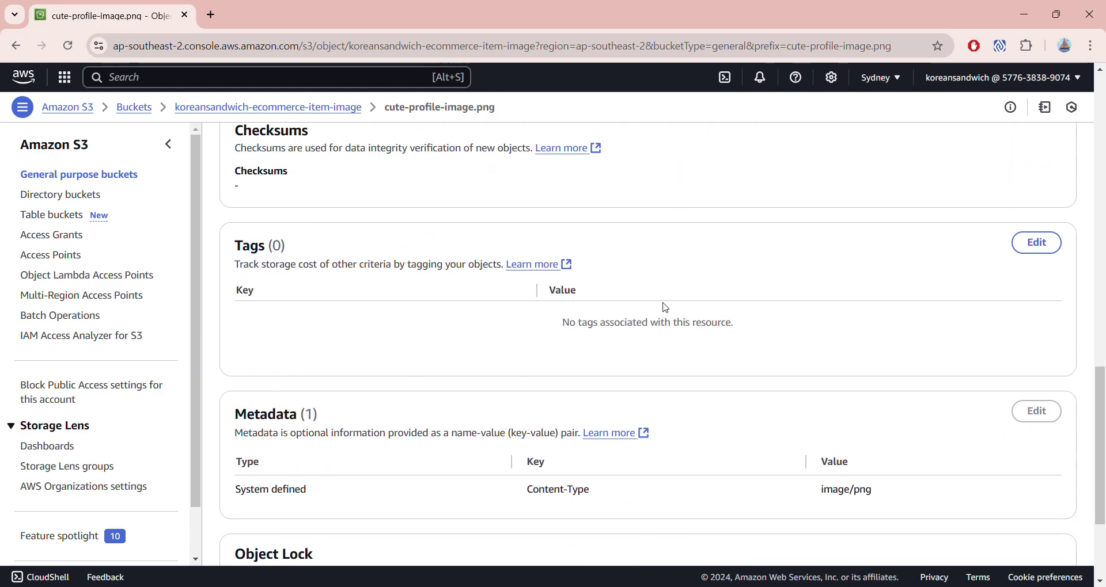
{"action": "scroll", "coordinate": [338, 291], "scroll_direction": "down", "scroll_amount": 3}
{"action": "scroll", "coordinate": [338, 341], "scroll_direction": "up", "scroll_amount": 12}
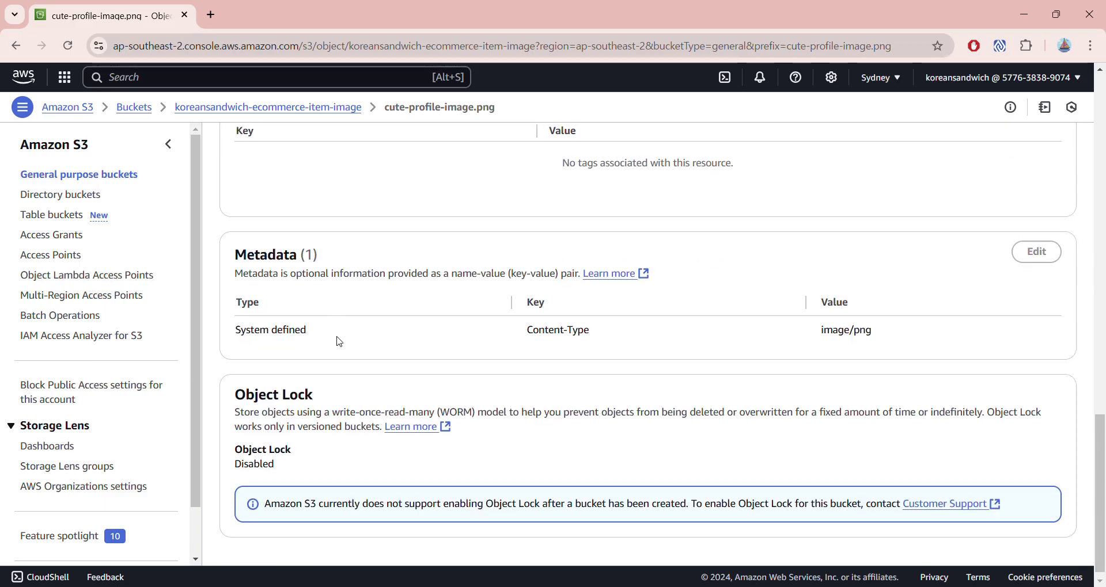
{"action": "scroll", "coordinate": [338, 337], "scroll_direction": "up", "scroll_amount": 8}
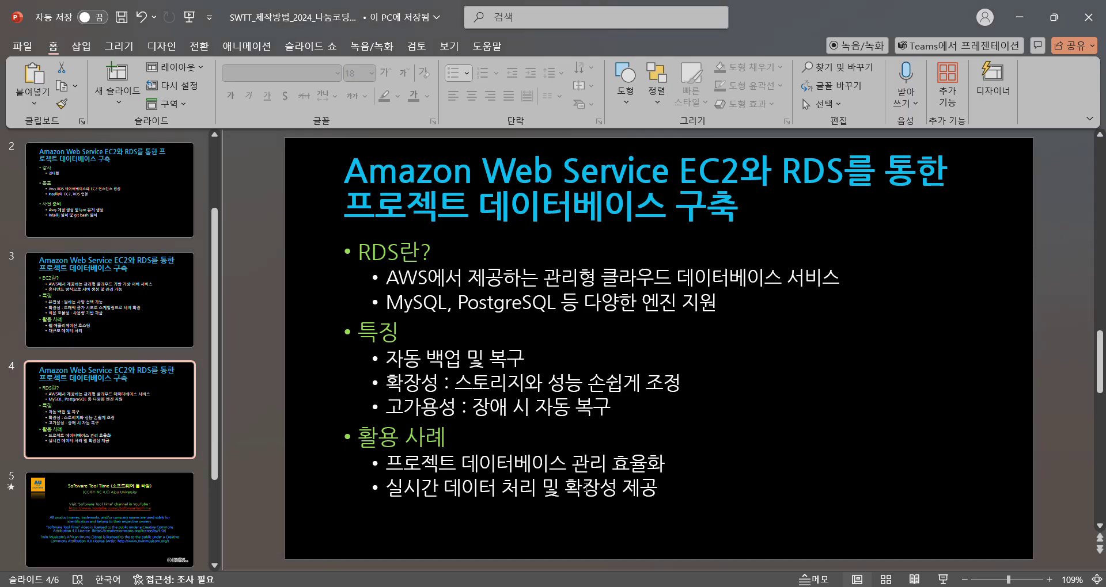
Present the RDS overview slide full screen, then advance to the CC-BY-NC 4.0 license slide.
{"action": "key", "text": "shift+F5"}
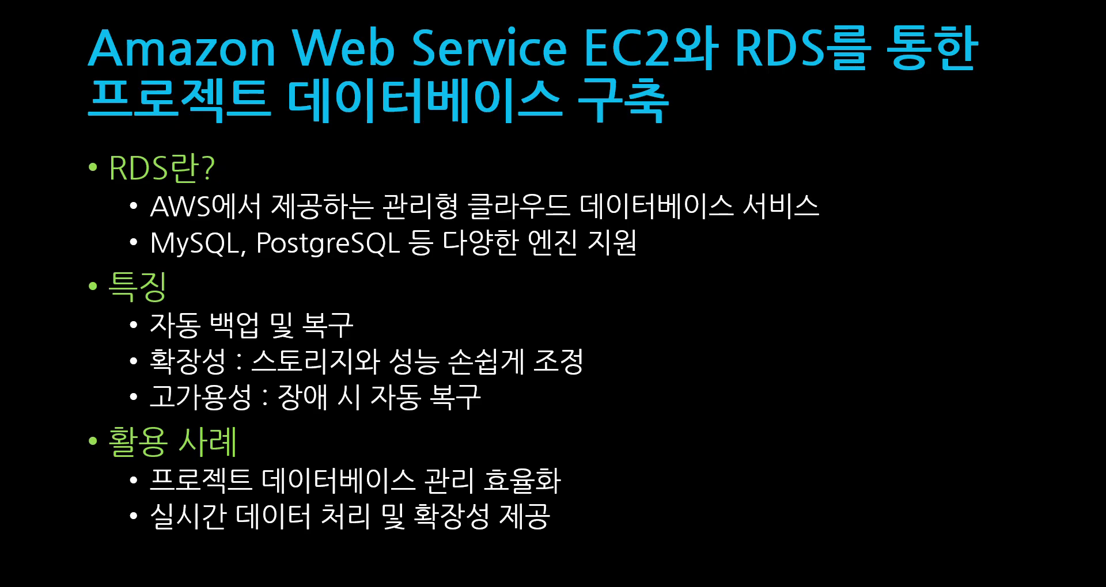
{"action": "left_click", "coordinate": [494, 361]}
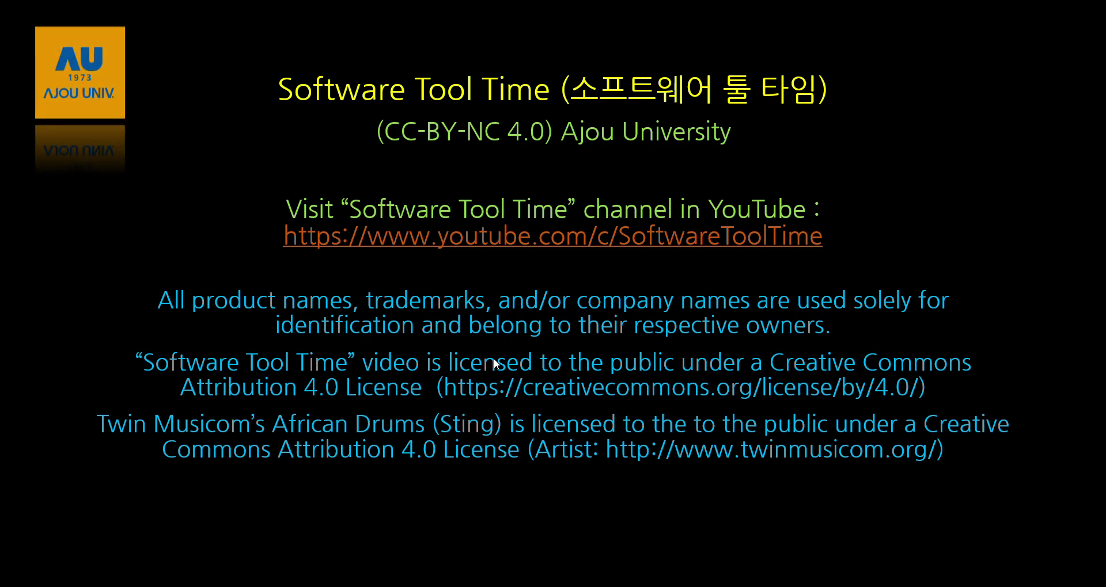